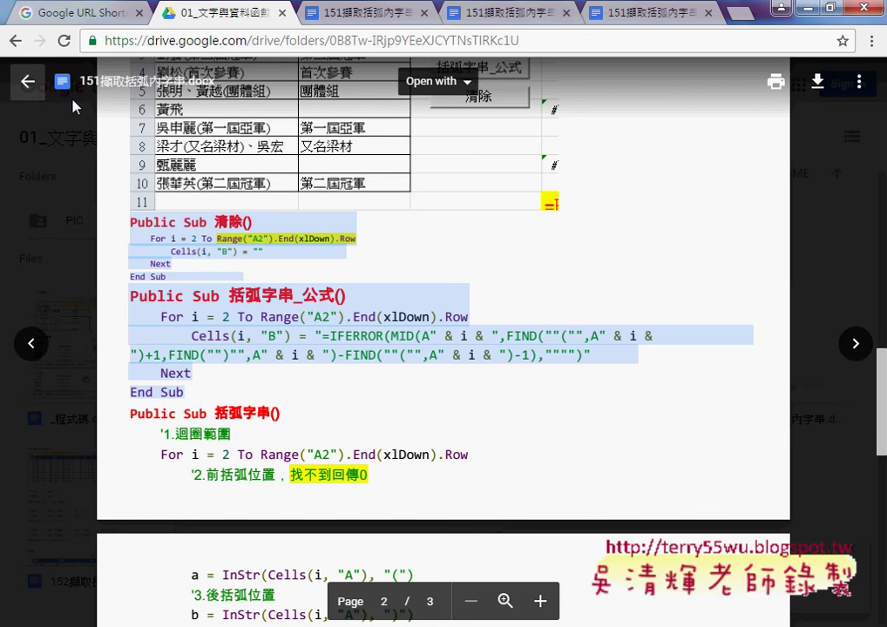
Preview 151擷取括弧內字串.docx, check its more actions, then return to the 01_文字與資料函數 folder listing
left_click(24, 82)
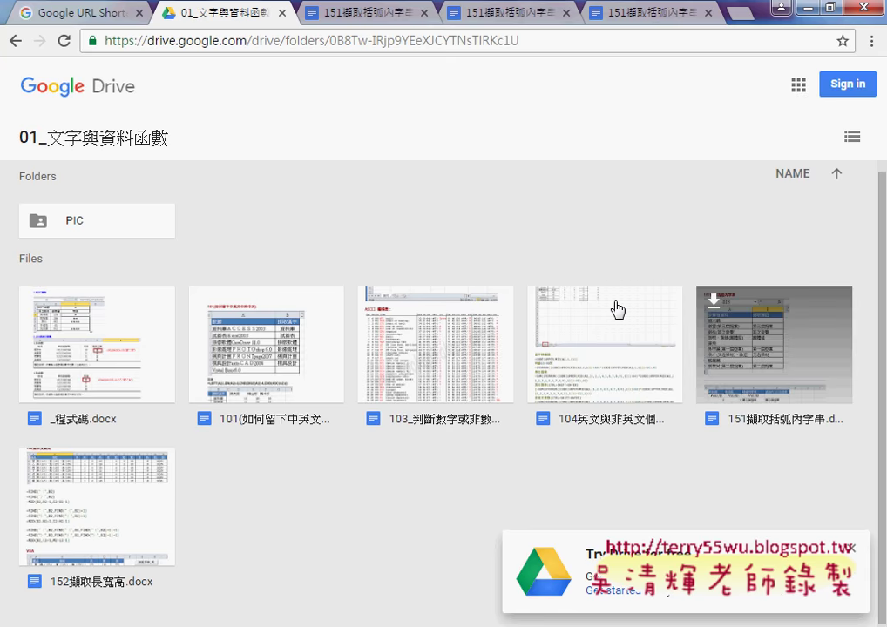
left_click(786, 364)
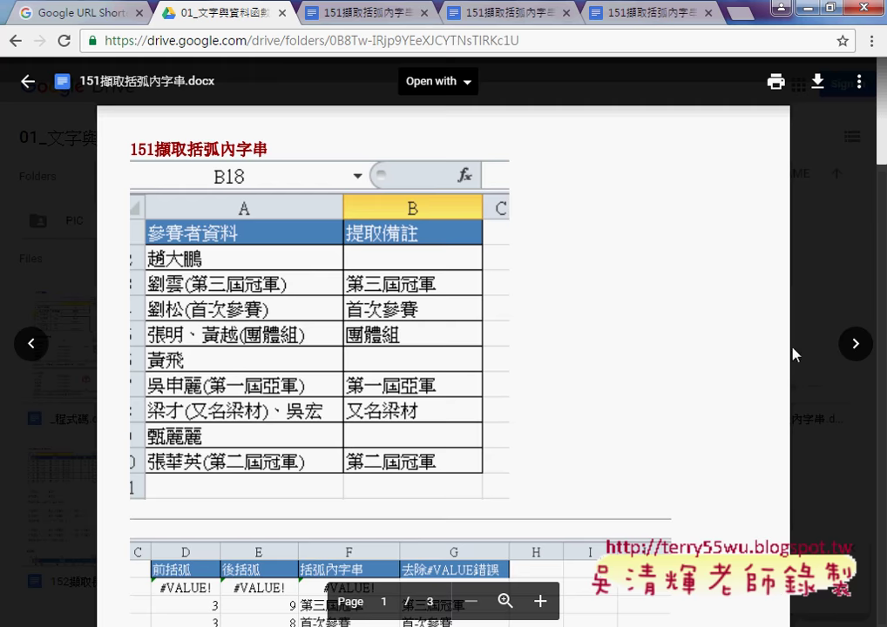
left_click(859, 82)
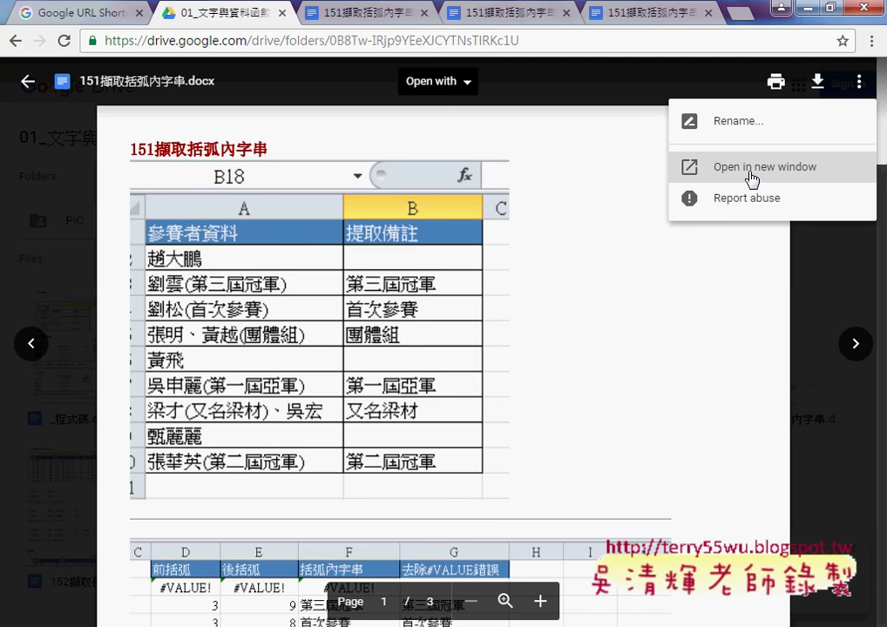
left_click(29, 87)
left_click(28, 87)
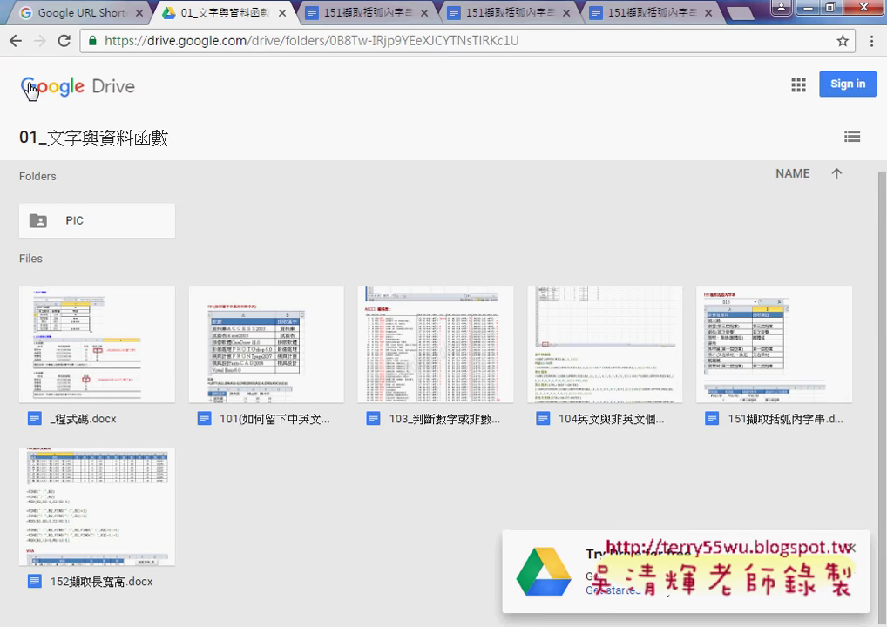
Sign into the Google account with its password and decline saving the password
left_click(843, 88)
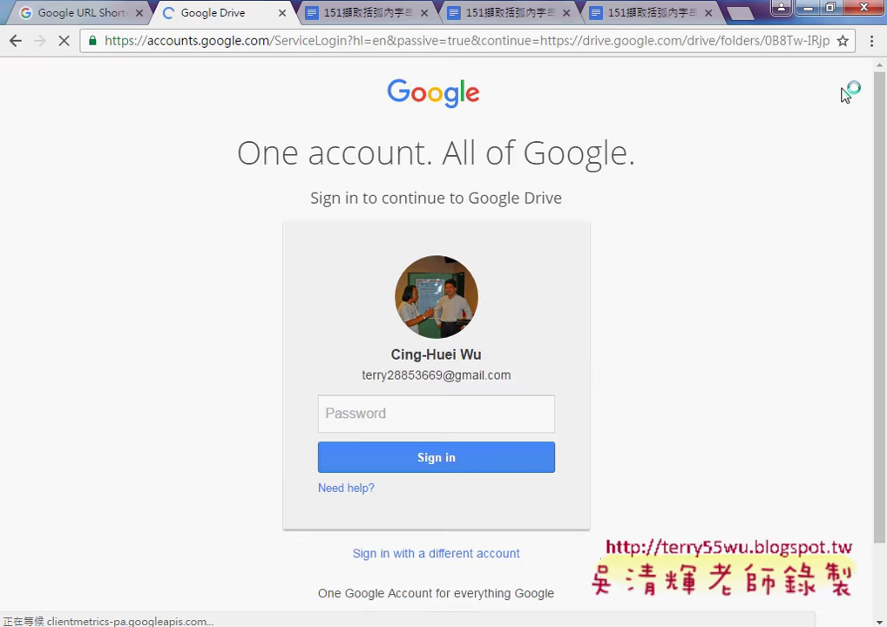
left_click(368, 414)
type("a")
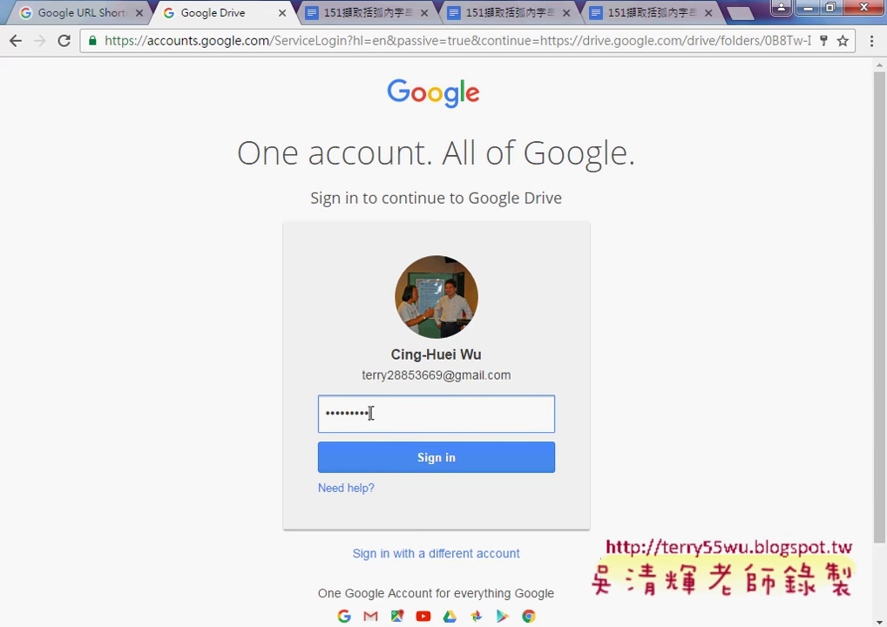
key("Return")
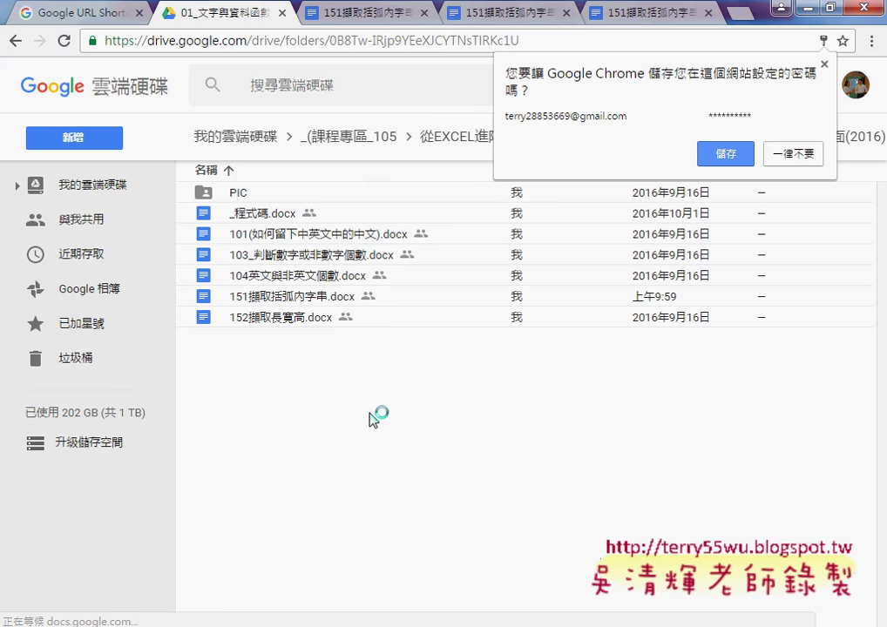
left_click(732, 157)
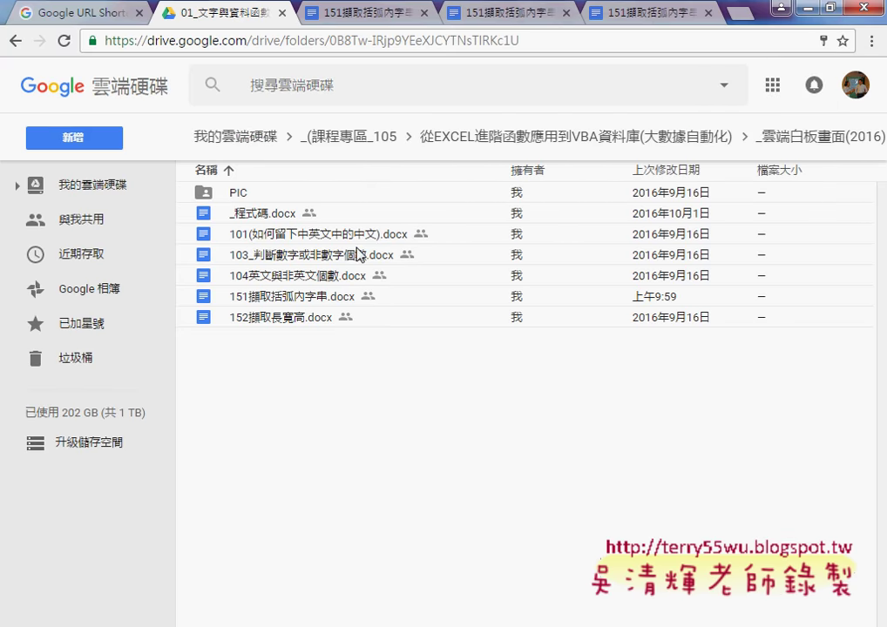
Close the Google Docs tab and minimize Chrome to reveal Excel's VBA editor
key("ctrl+Tab")
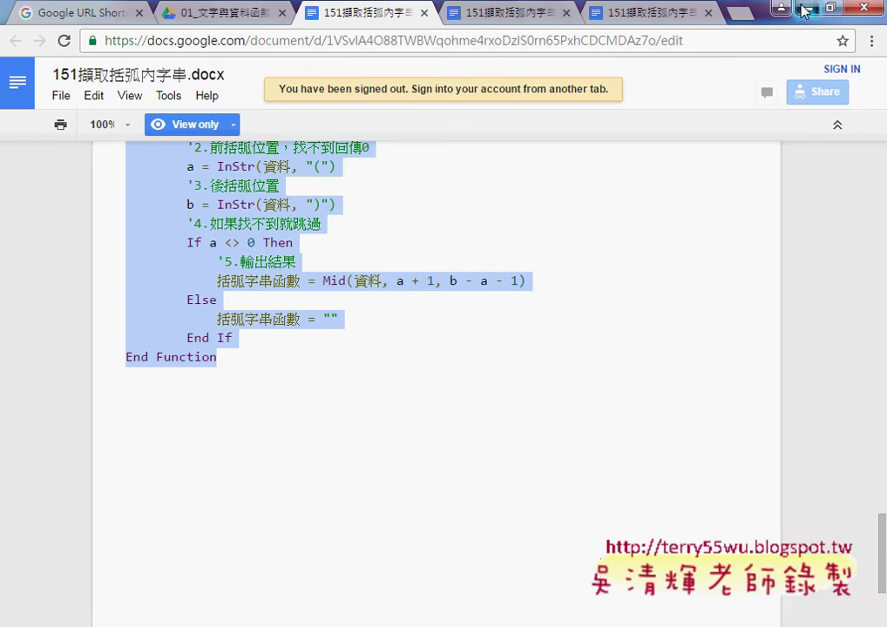
left_click(424, 13)
left_click(777, 10)
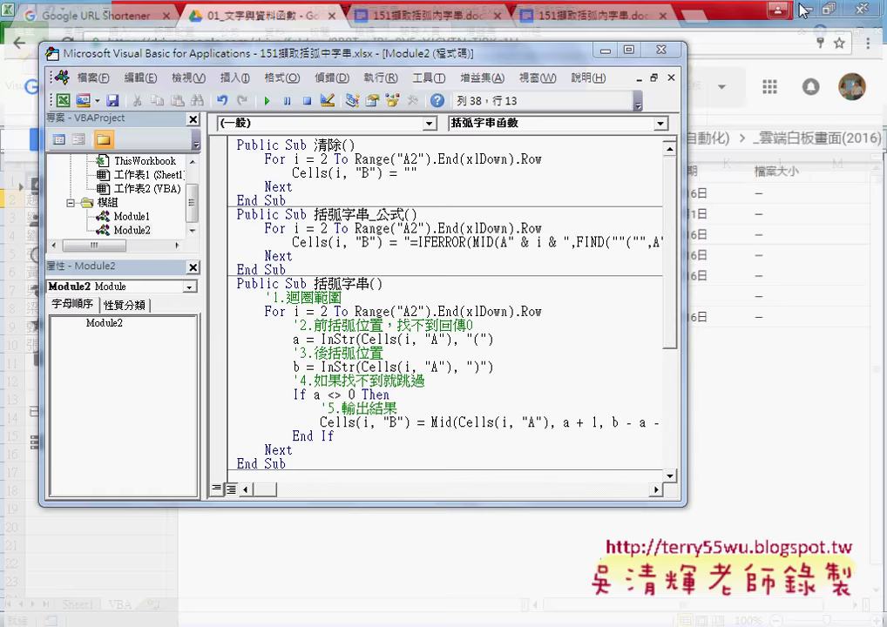
Remove Module2 from the VBA project, confirming the prompt
right_click(130, 230)
left_click(209, 362)
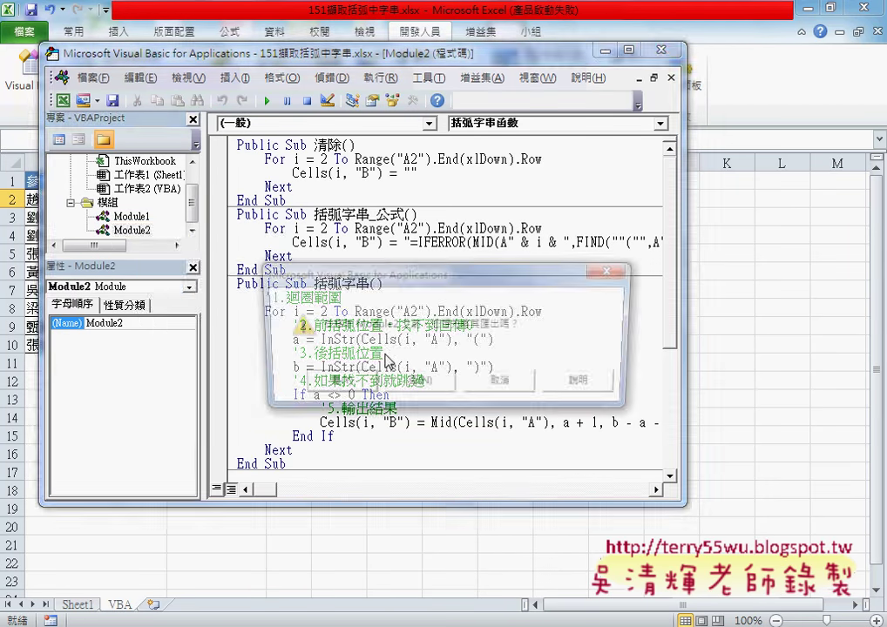
left_click(347, 309)
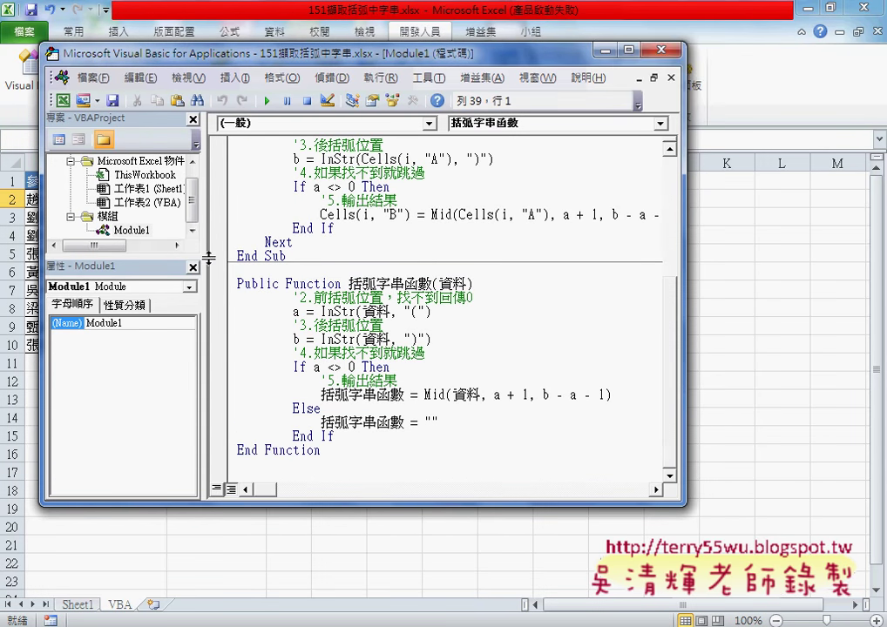
Close the VBA editor and switch to Sheet1 with the worksheet-formula version
left_click(659, 56)
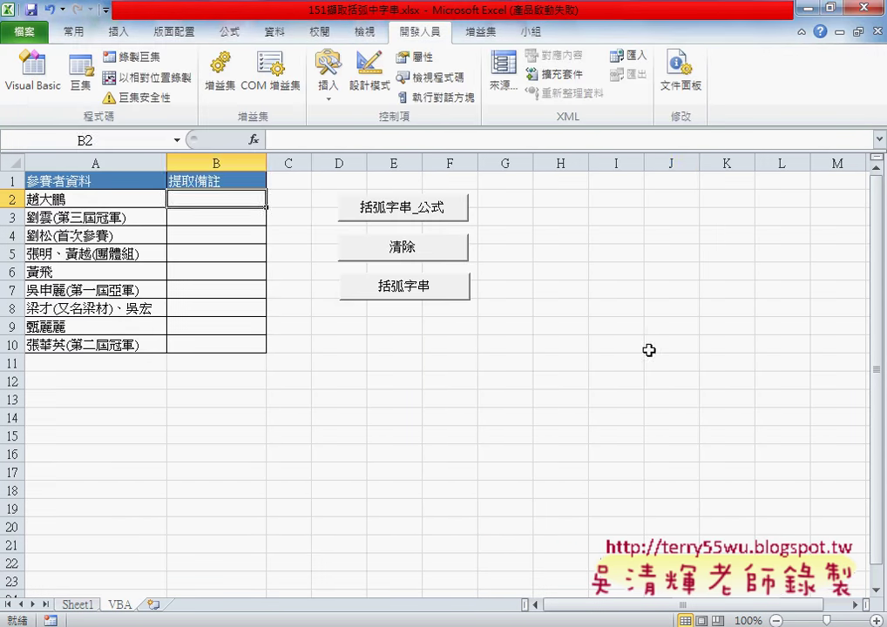
left_click(652, 349)
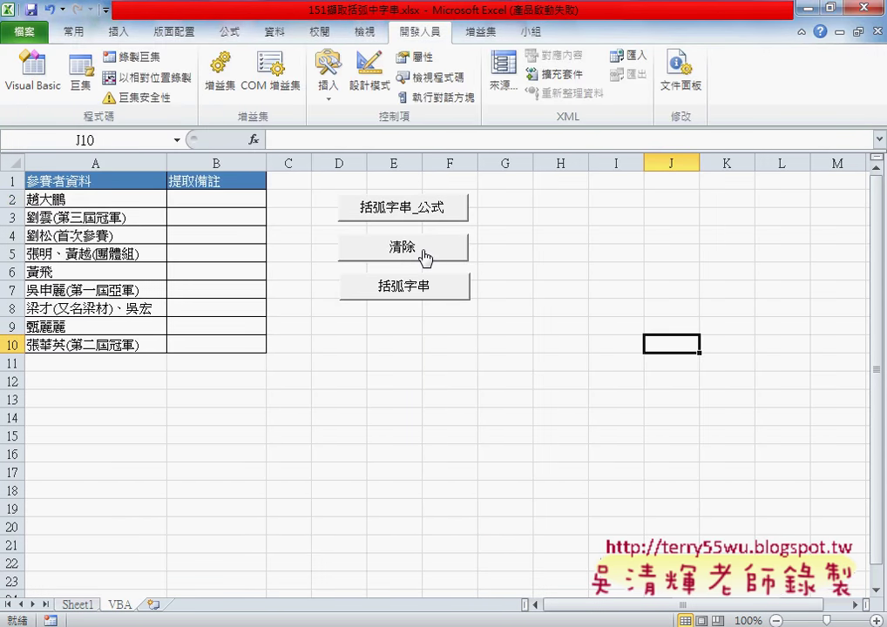
left_click(415, 211)
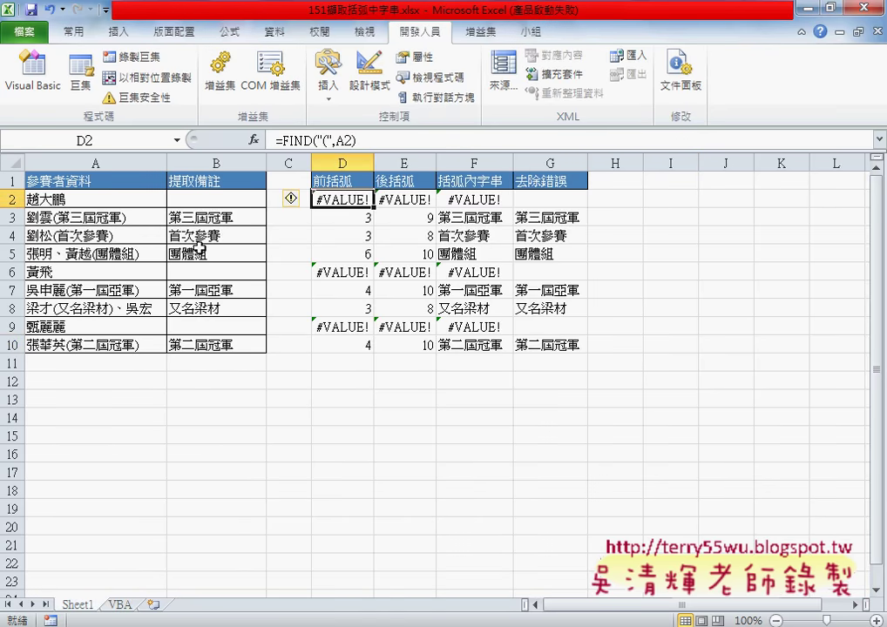
left_click(212, 197)
left_click_drag(667, 139, 216, 144)
left_click(215, 141)
left_click(120, 604)
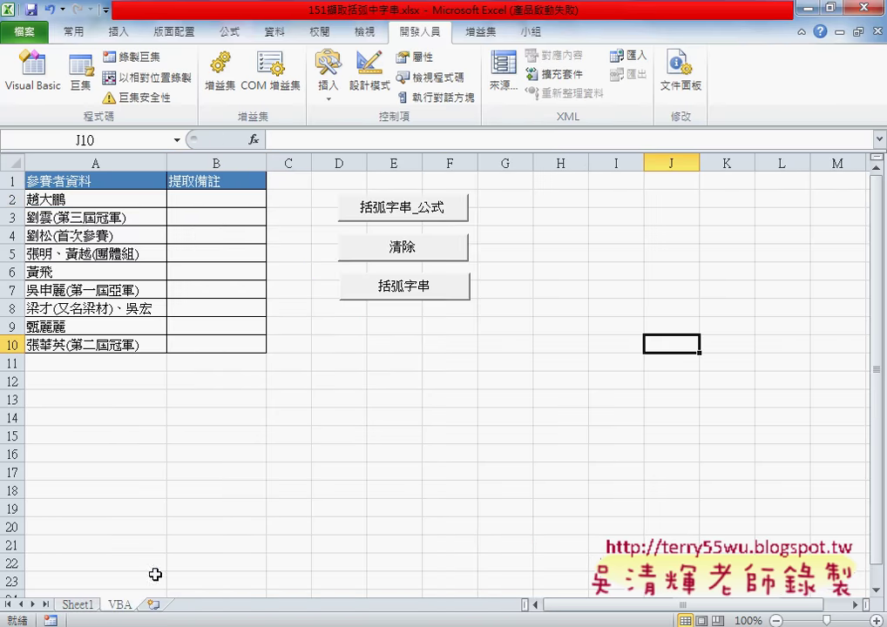
left_click(421, 208)
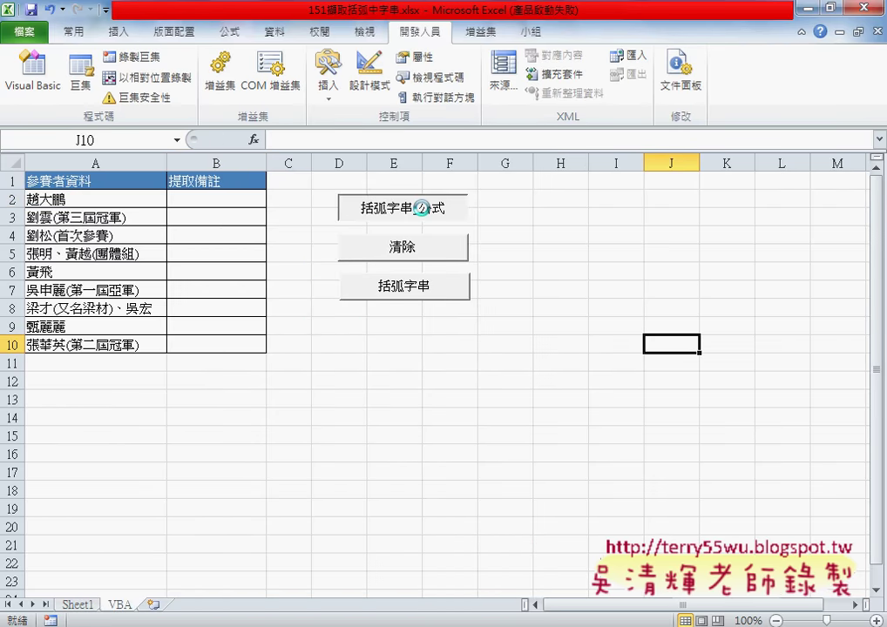
left_click(230, 198)
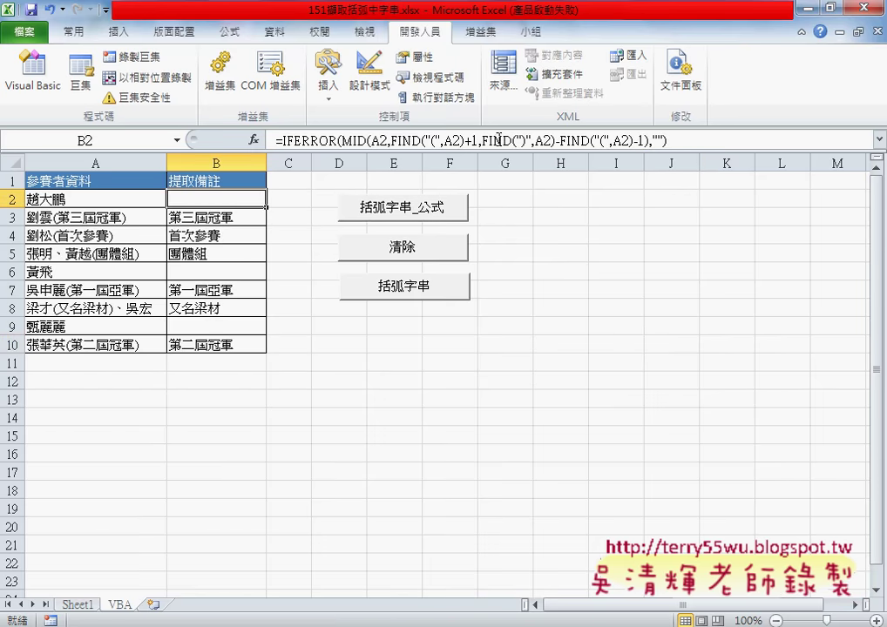
left_click(234, 216)
left_click(233, 233)
left_click(234, 256)
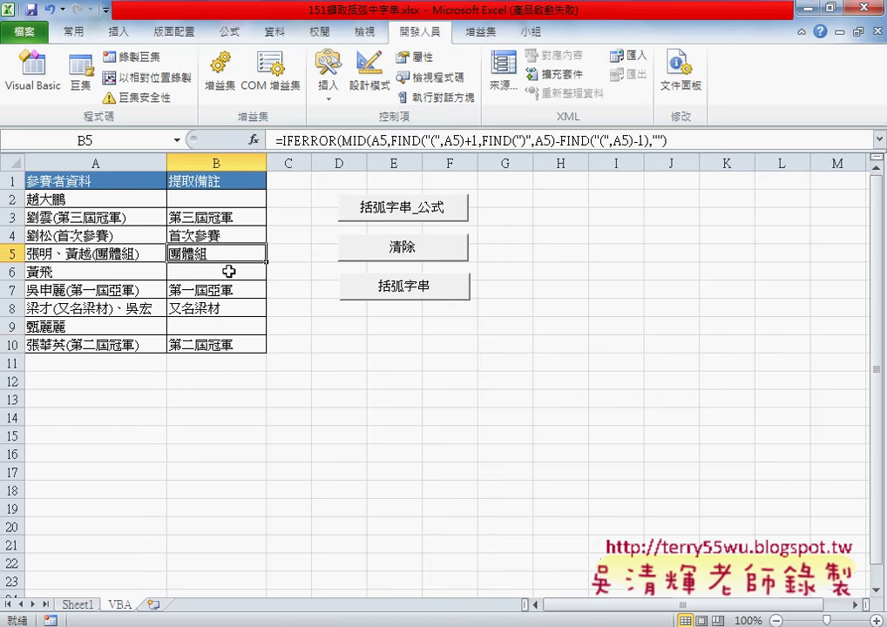
left_click(229, 272)
left_click(340, 246)
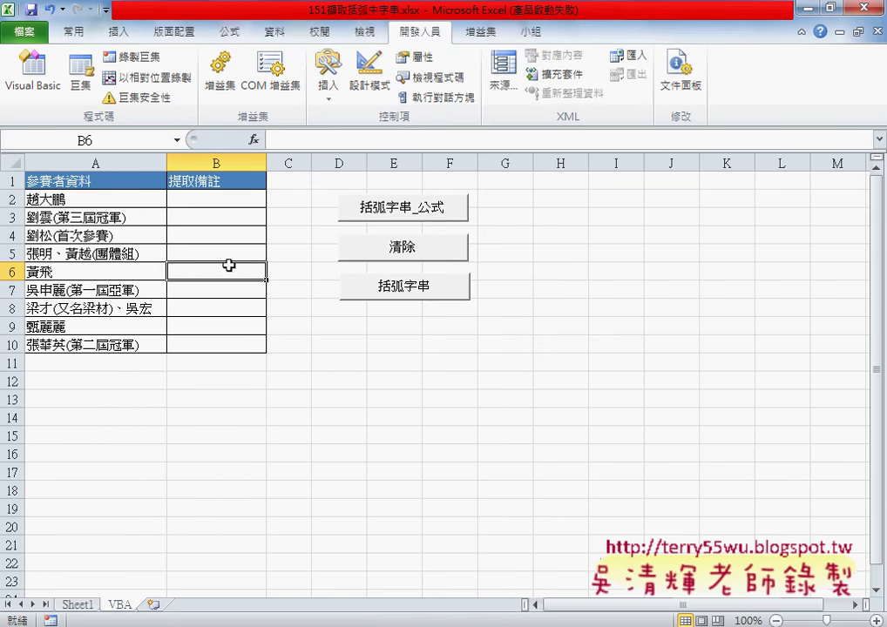
left_click(404, 294)
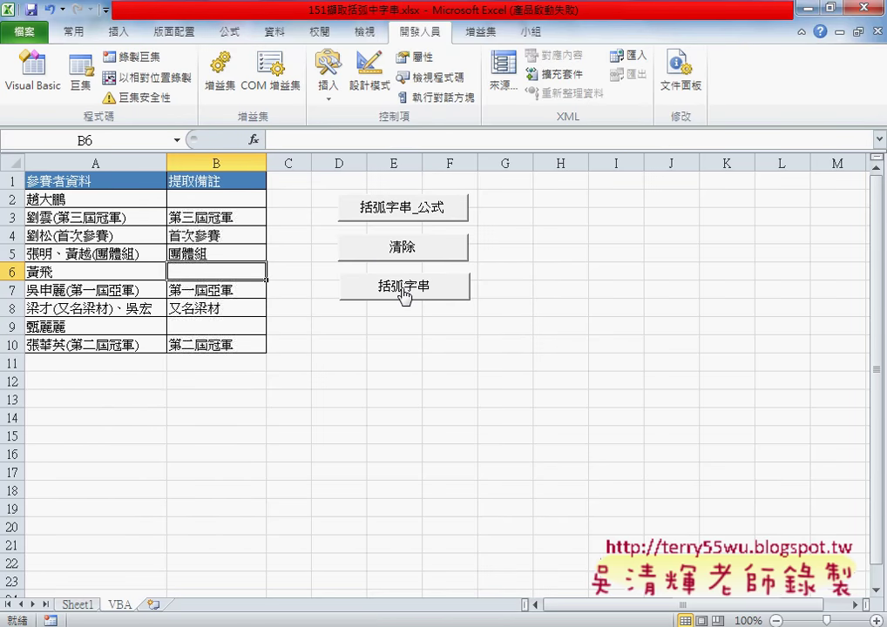
left_click(216, 200)
left_click(216, 217)
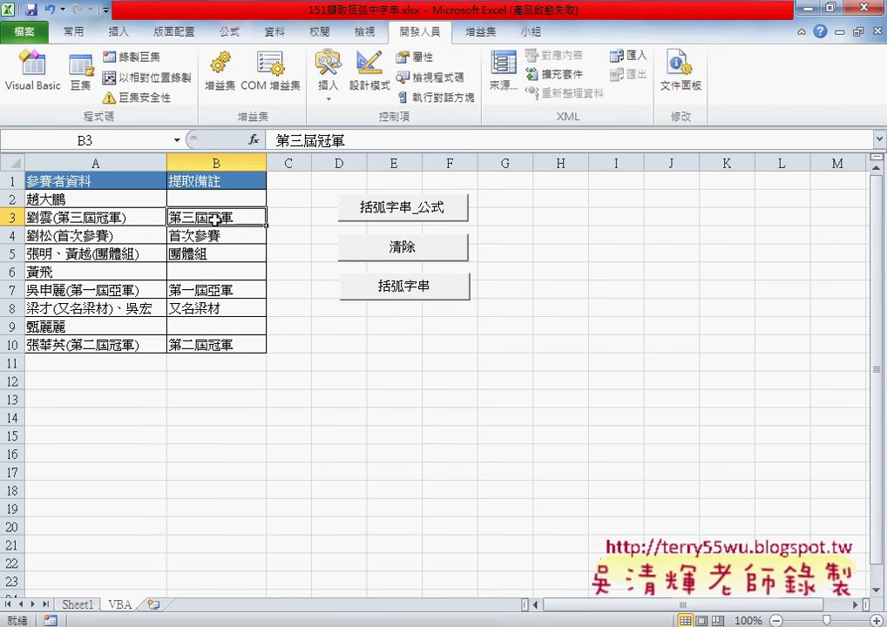
left_click(229, 235)
left_click(226, 258)
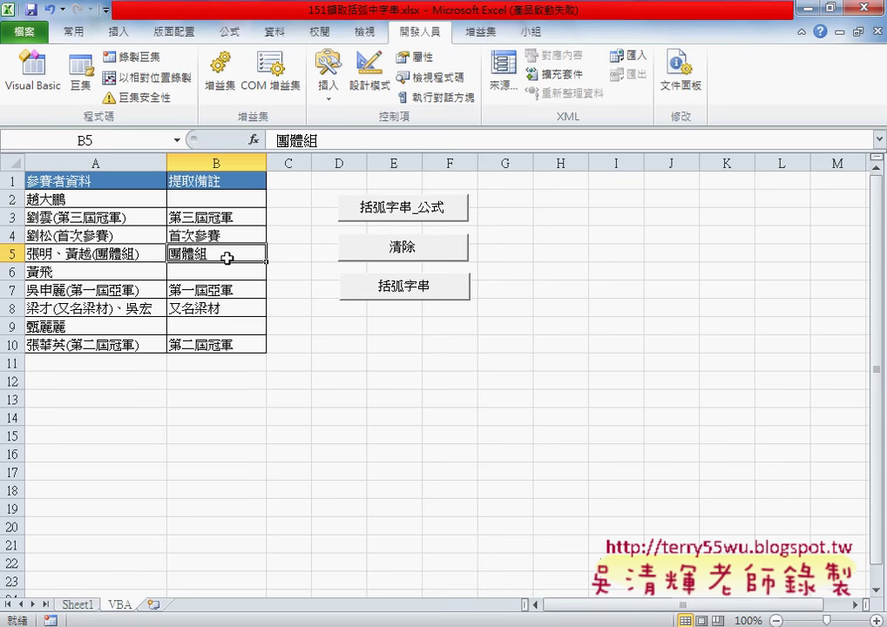
left_click(418, 208)
left_click(227, 199)
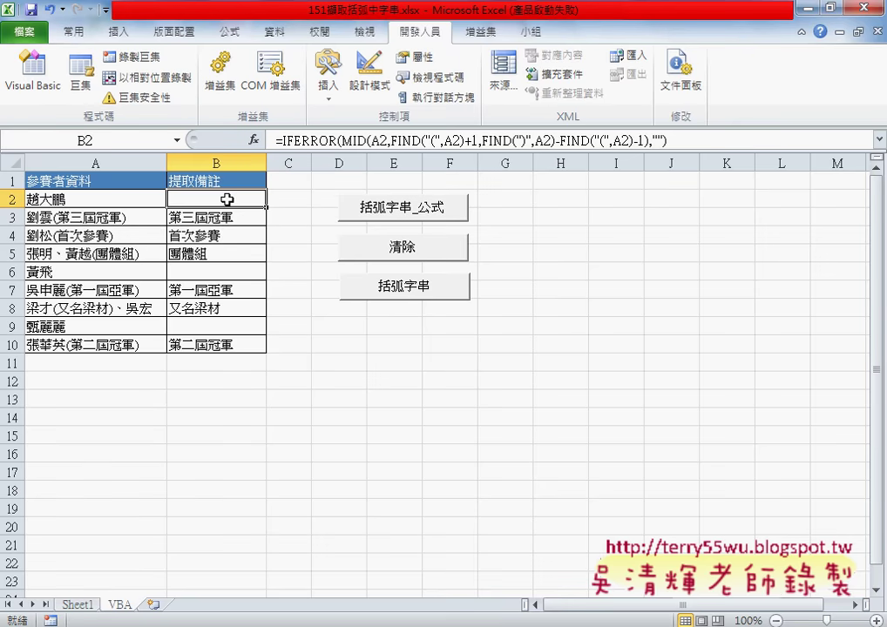
left_click(416, 252)
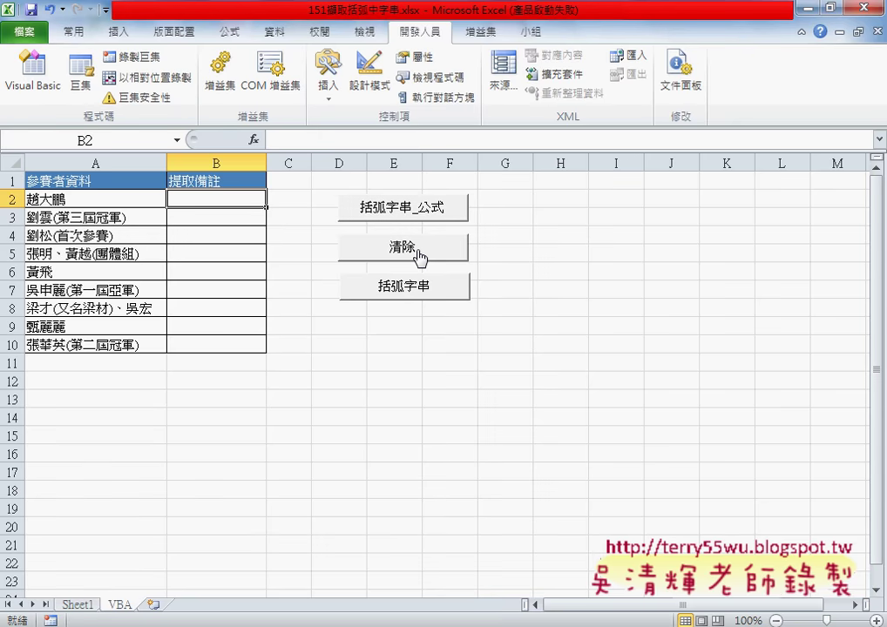
Check which macro the sheet's 清除 button is assigned to
right_click(419, 256)
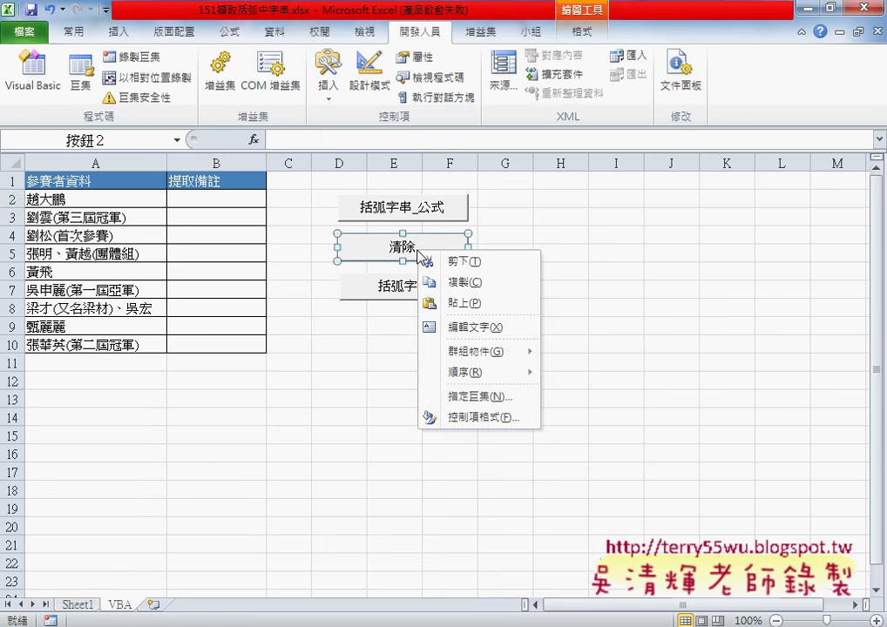
left_click(471, 402)
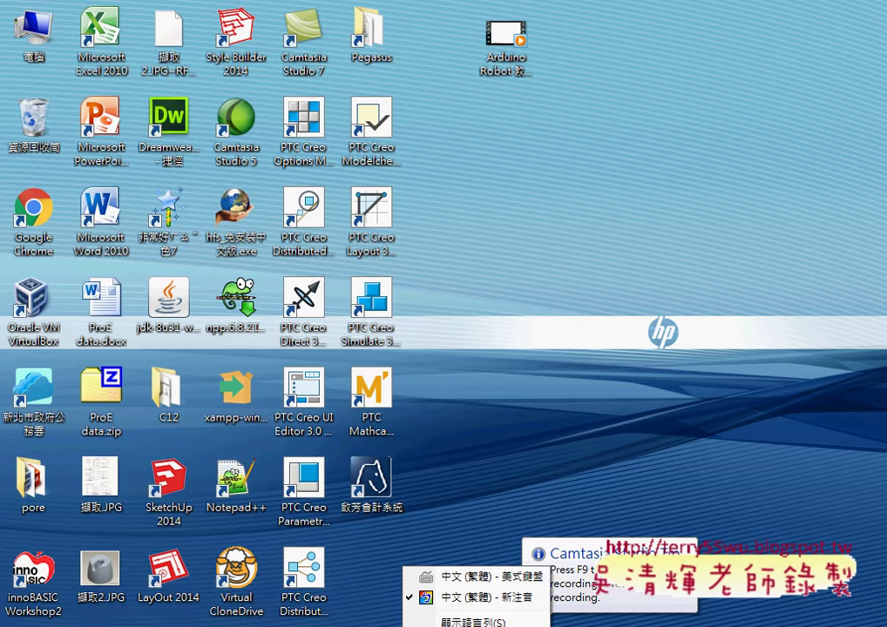
left_click(359, 583)
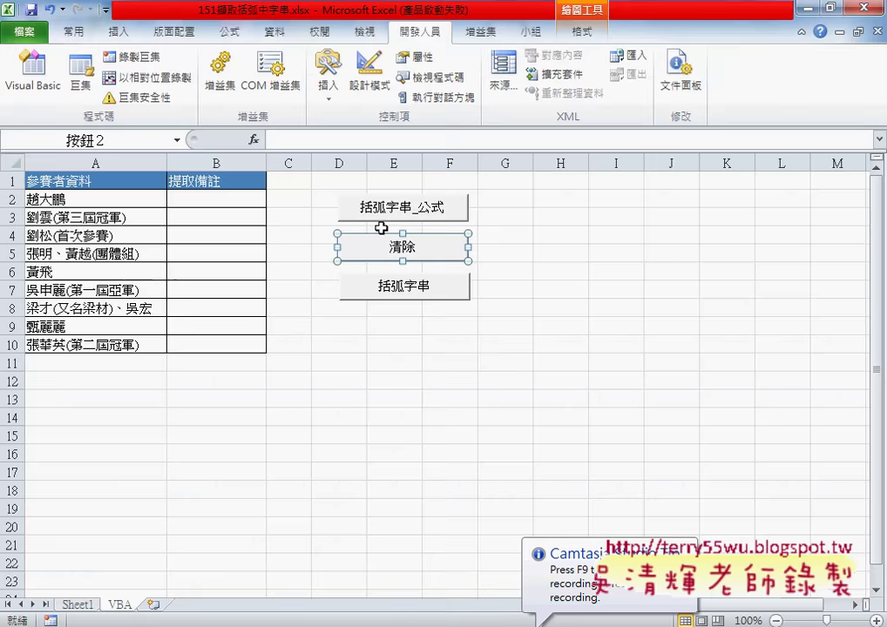
Confirm Developer is enabled under Customize Ribbon and open the Visual Basic editor
left_click(106, 11)
left_click(145, 305)
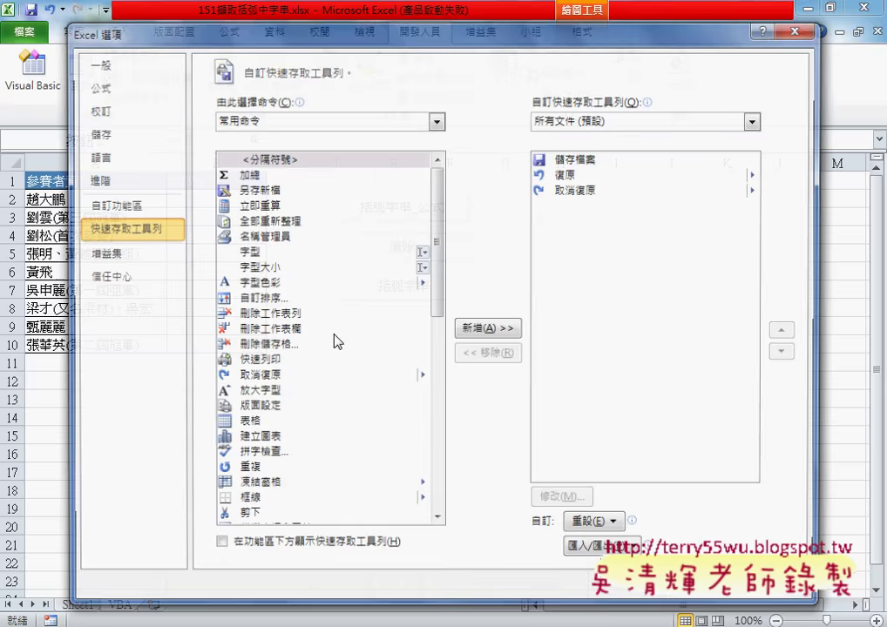
left_click(114, 205)
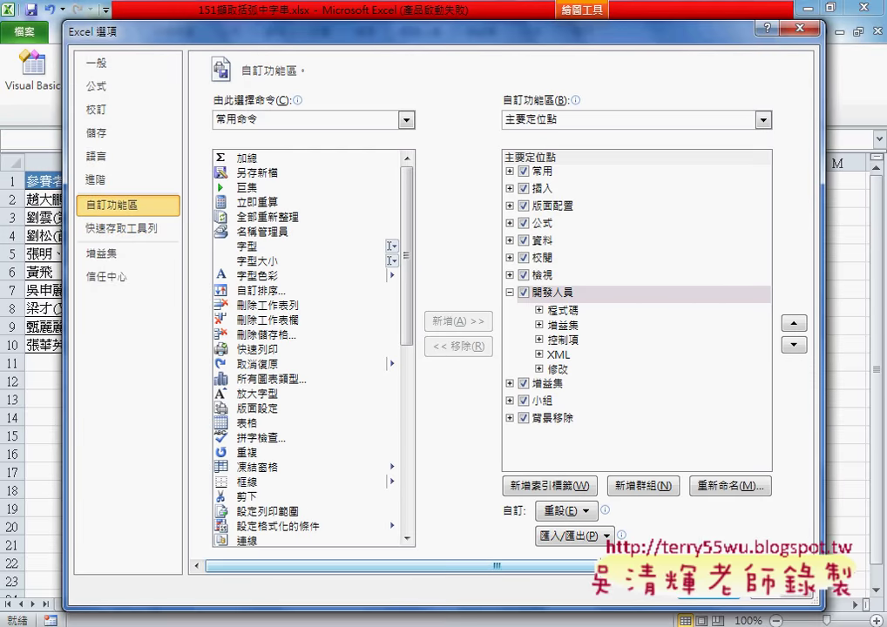
left_click(710, 594)
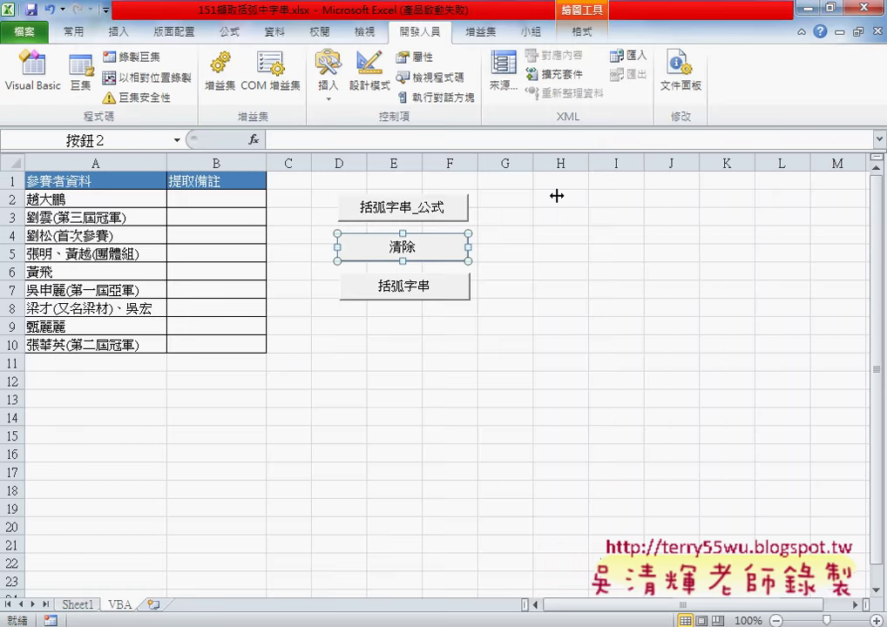
left_click(48, 88)
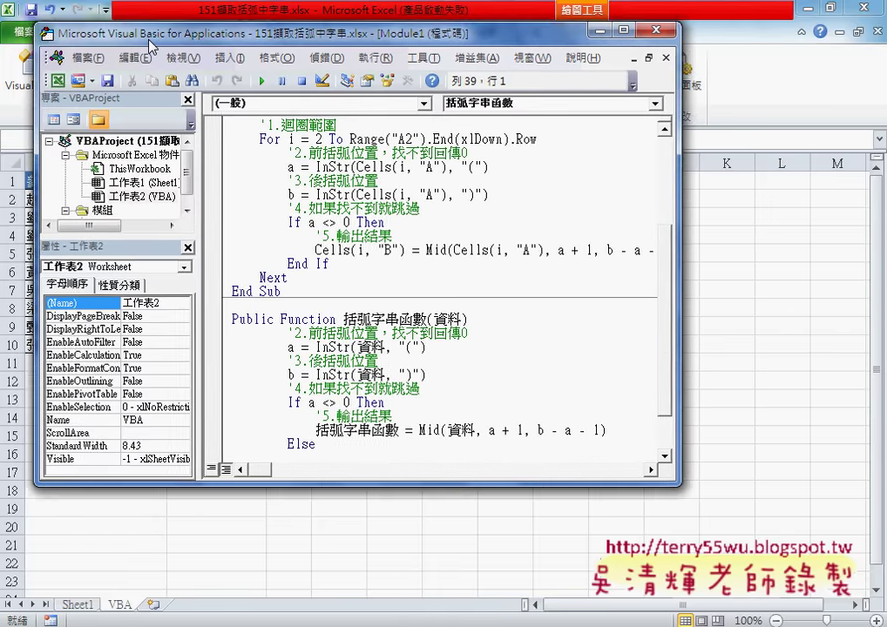
left_click_drag(149, 45, 140, 41)
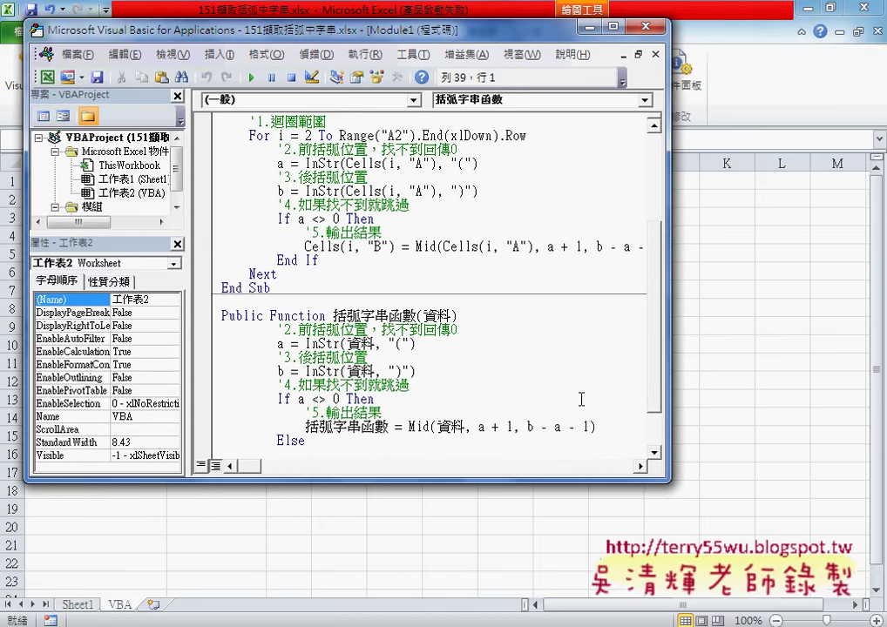
Resize the VBA editor, review Public Sub 清除(), and bring up Module1's options
mouse_move(668, 479)
left_mouse_down()
mouse_move(858, 622)
mouse_move(714, 562)
left_mouse_up()
left_click_drag(211, 28, 367, 41)
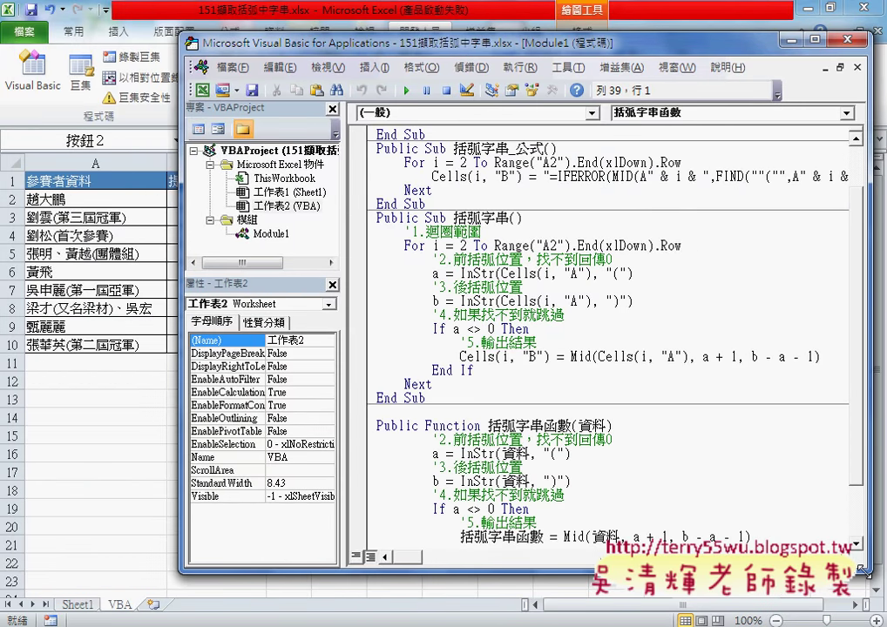
left_click_drag(861, 568, 817, 557)
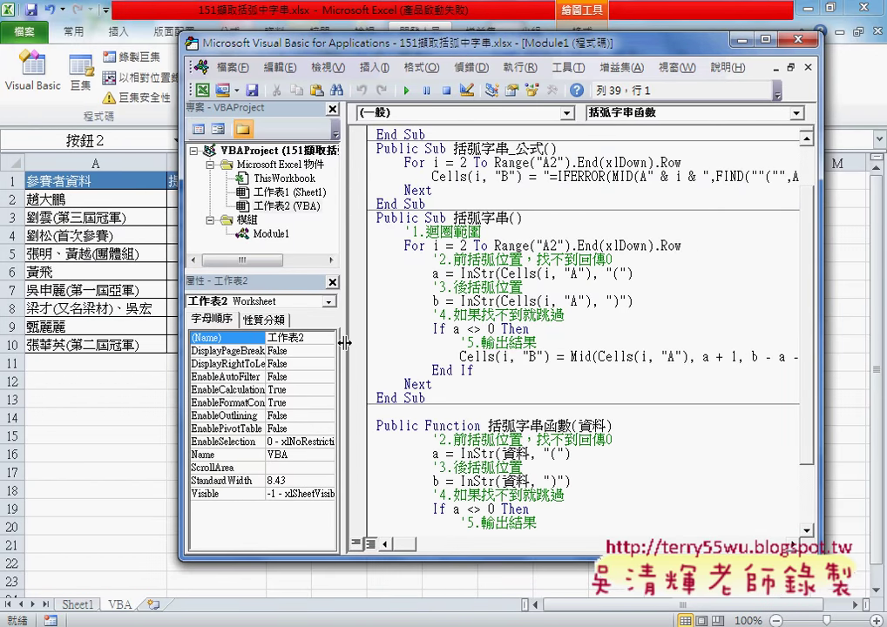
mouse_move(343, 287)
left_mouse_down()
mouse_move(270, 285)
mouse_move(283, 329)
left_mouse_up()
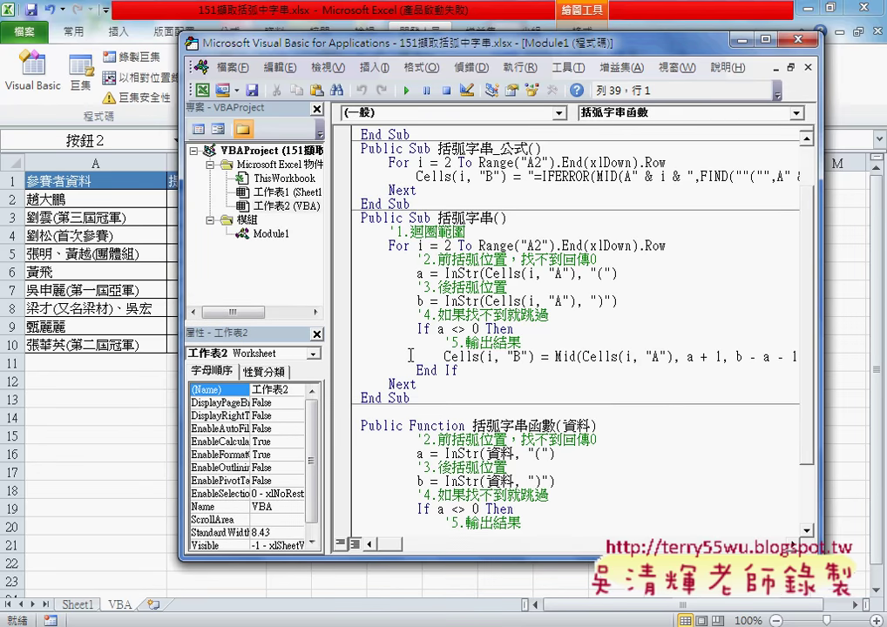
scroll(411, 356, "up", 2)
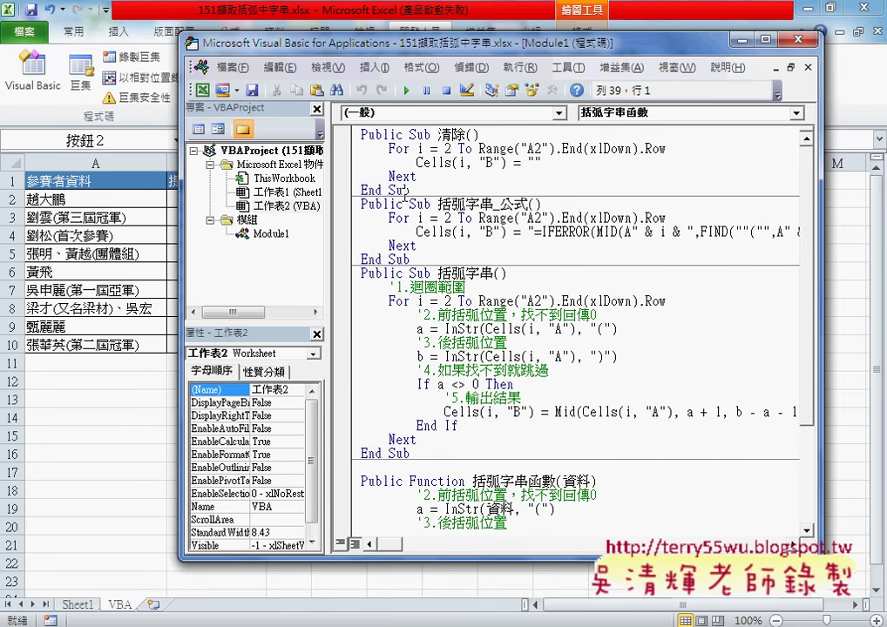
double_click(442, 132)
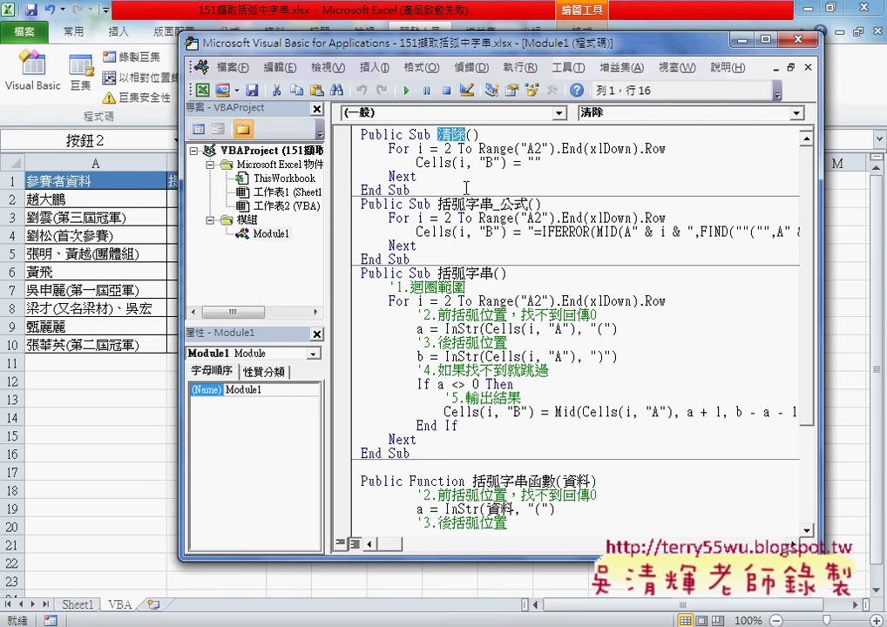
left_click(264, 234)
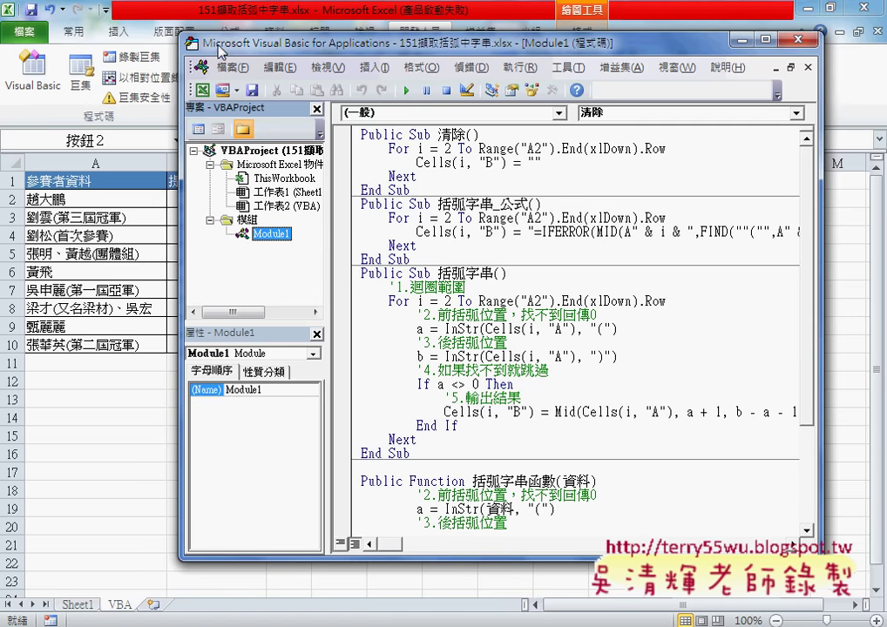
right_click(278, 242)
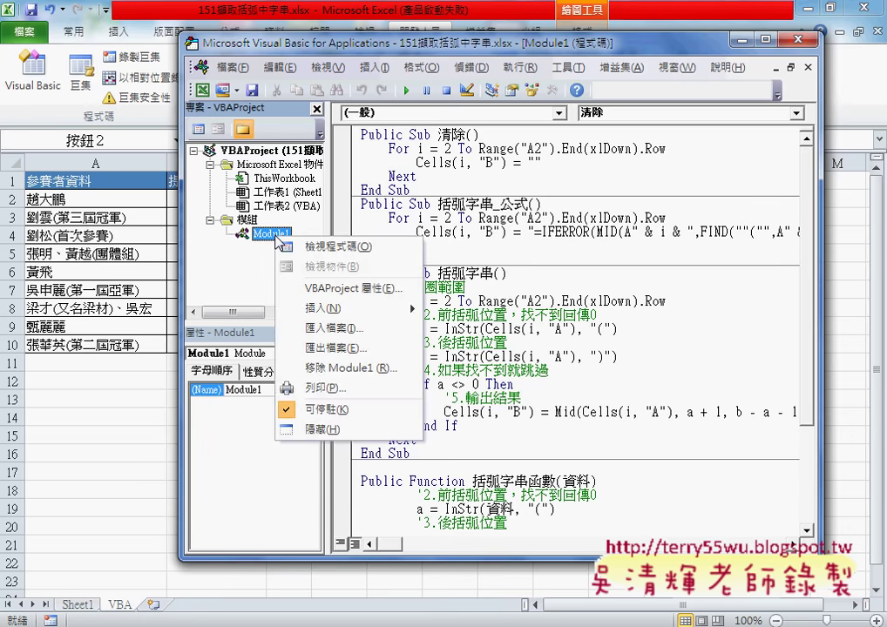
Remove Module1 from the project without exporting it
left_click(341, 369)
left_click(442, 386)
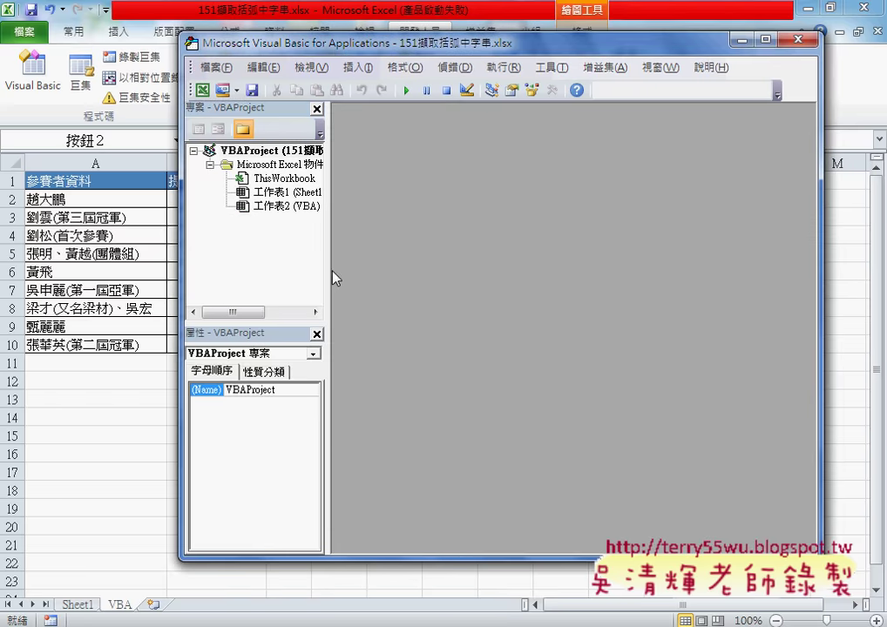
left_click_drag(327, 253, 384, 258)
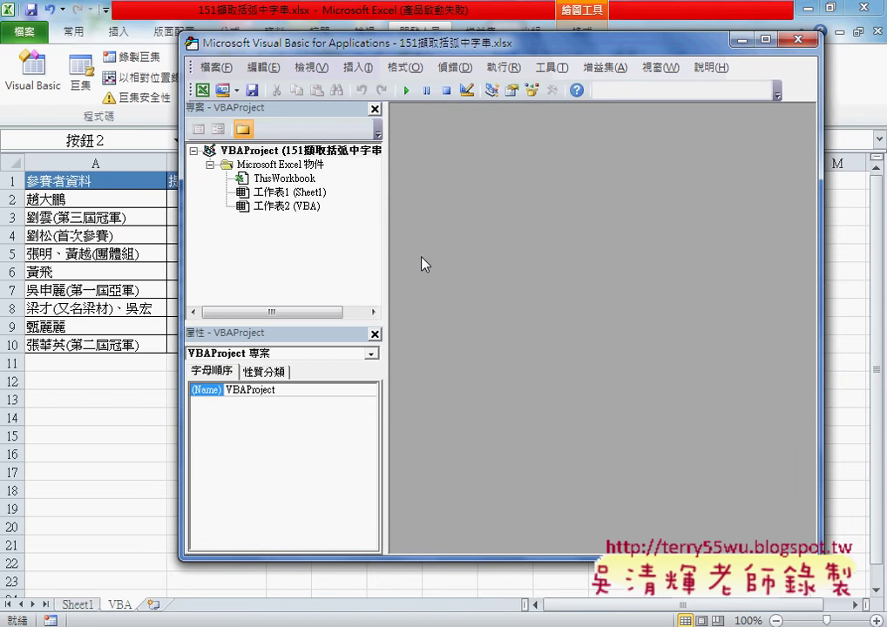
Insert a fresh empty module via Sheet1's 插入 > 模組
right_click(280, 193)
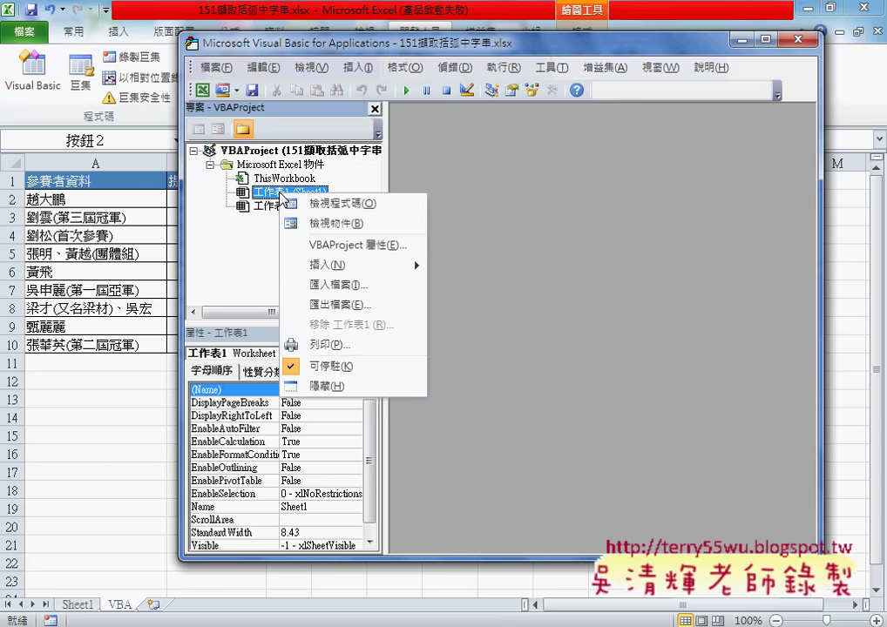
mouse_move(353, 264)
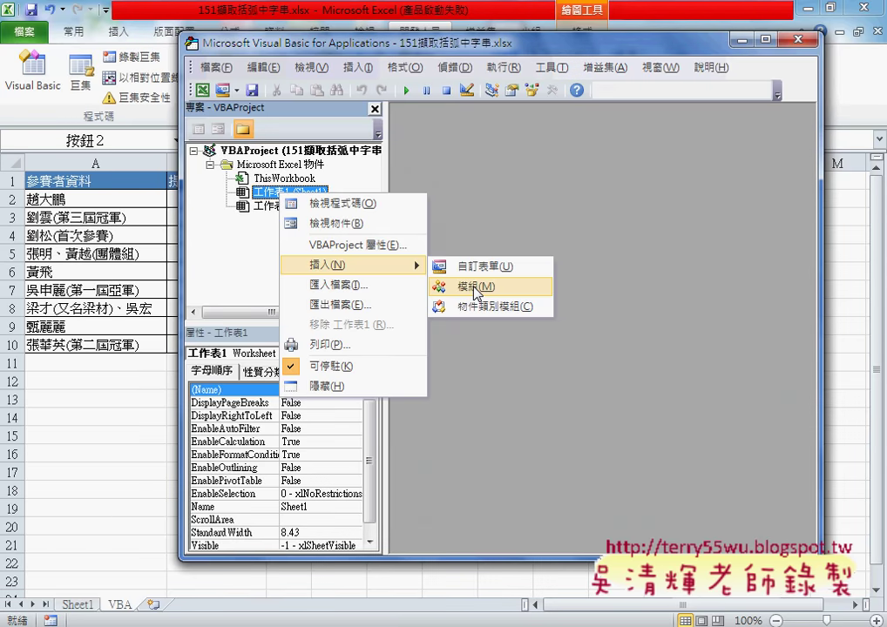
left_click(476, 290)
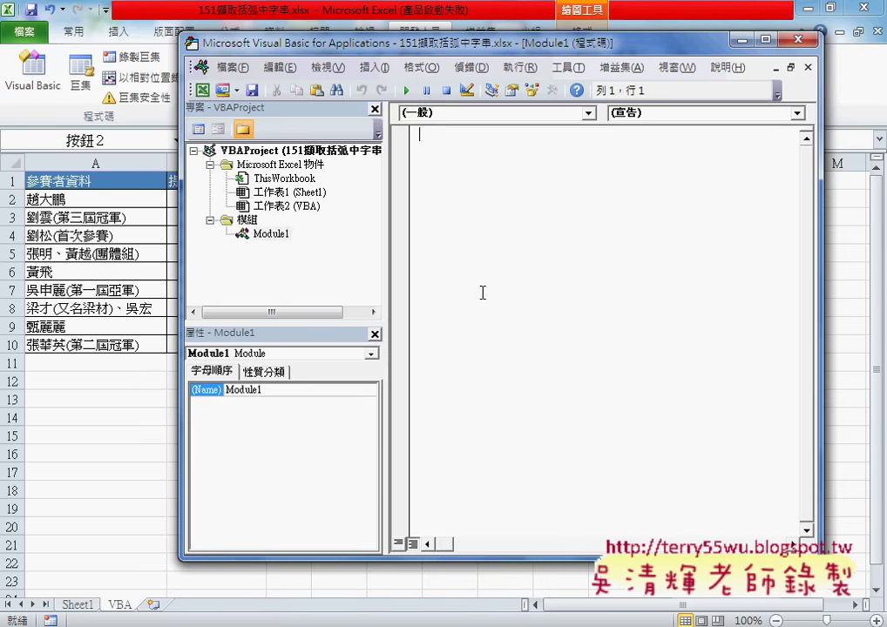
left_click_drag(415, 51, 505, 327)
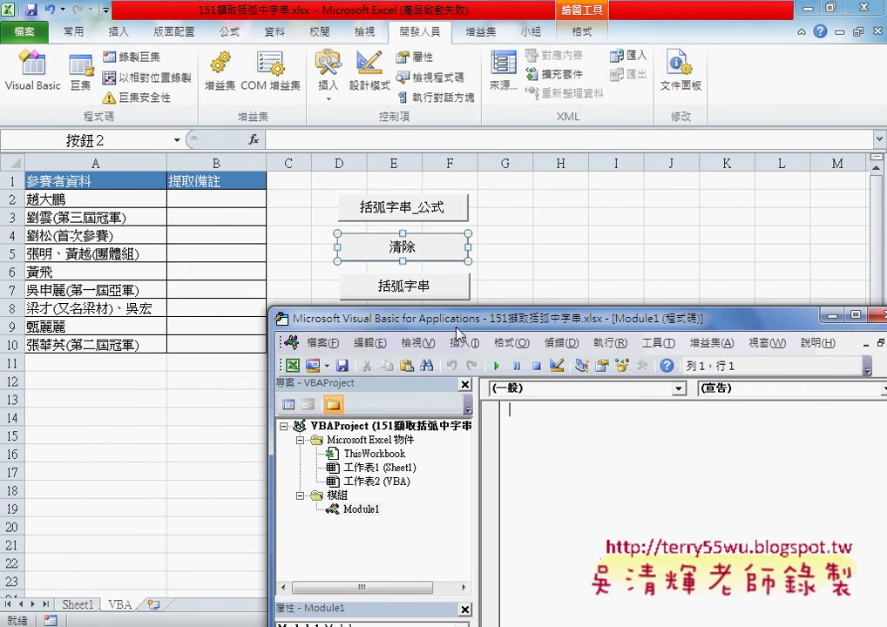
left_click_drag(456, 328, 420, 53)
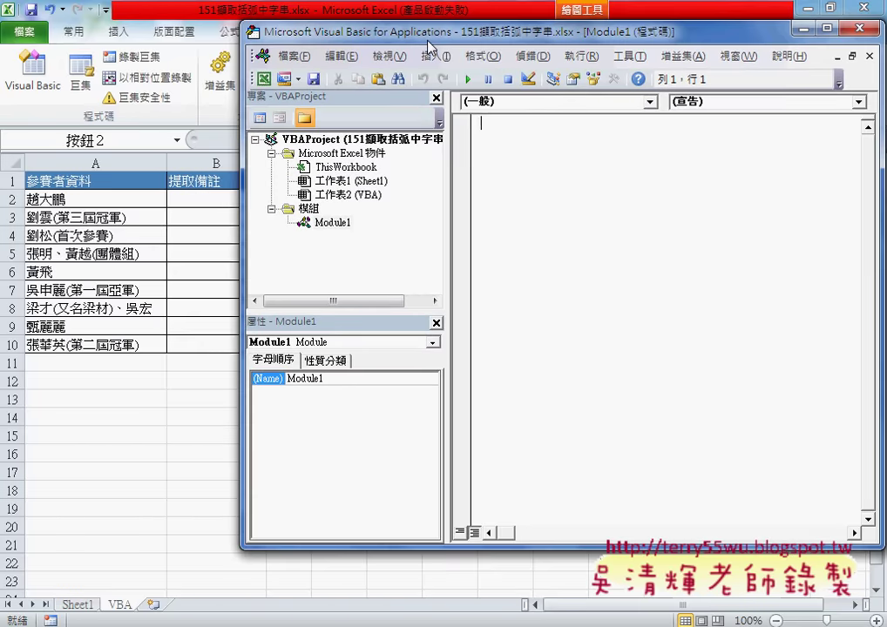
Insert a Public Sub procedure named 清除 and delete the blank line above it
left_click(427, 68)
left_click(448, 88)
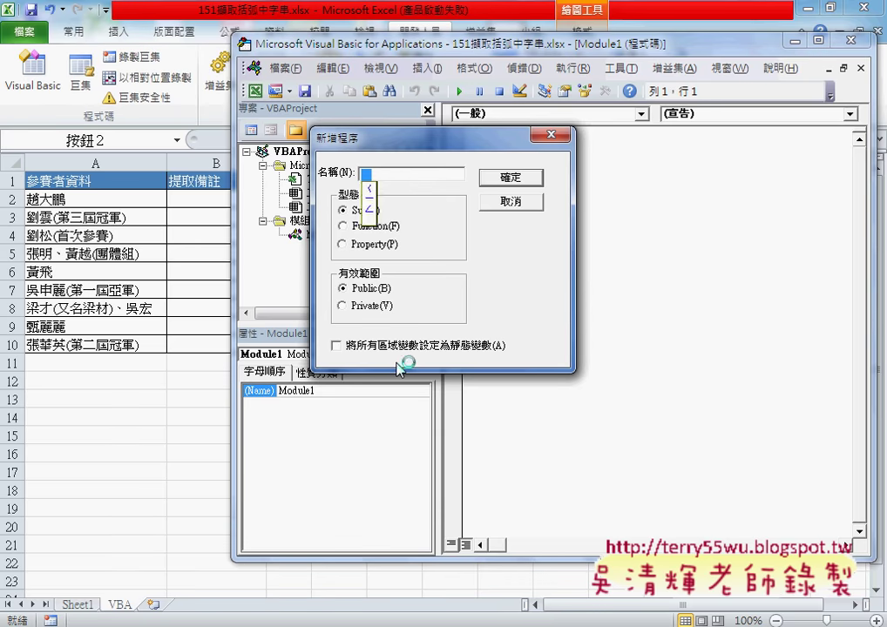
type("清除")
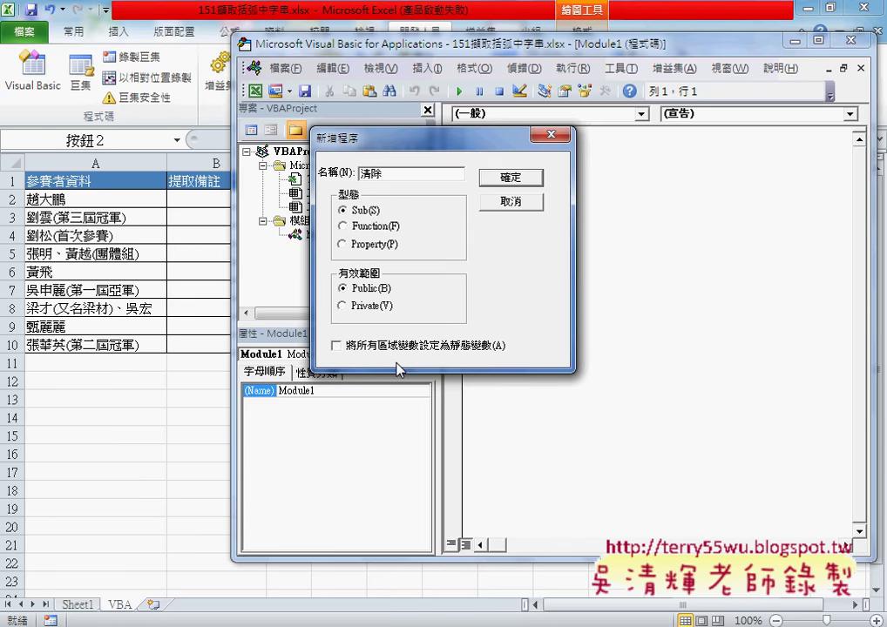
left_click(510, 177)
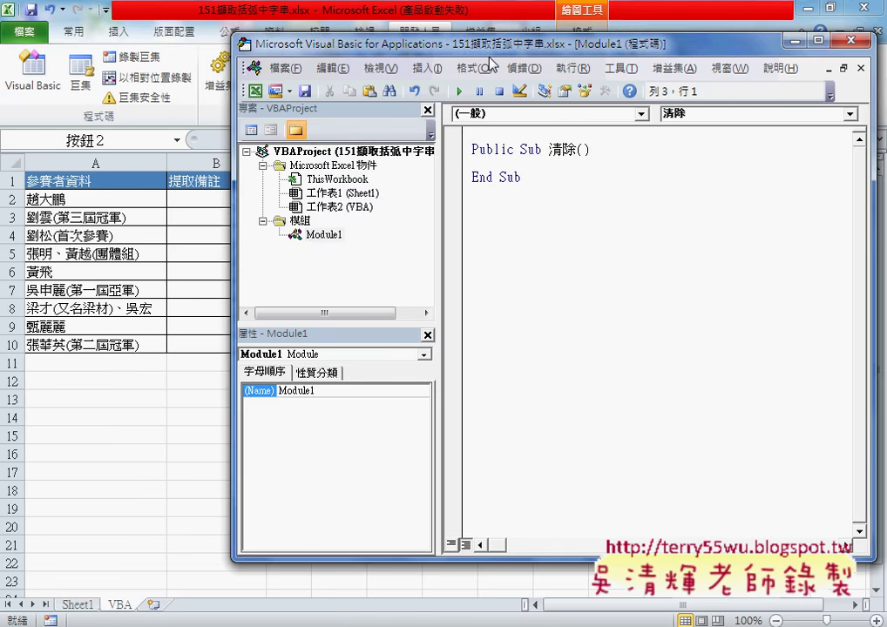
left_click_drag(485, 49, 575, 54)
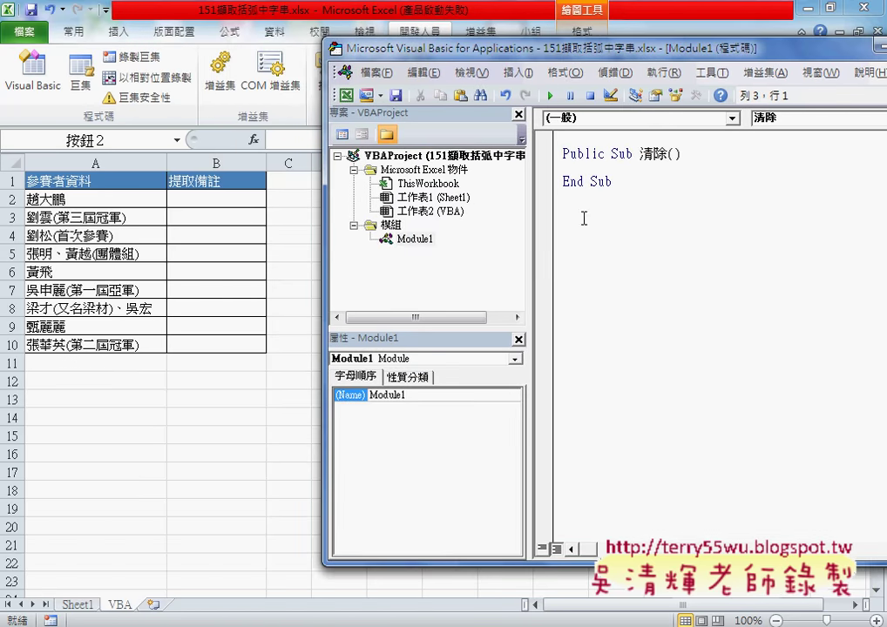
left_click(580, 139)
key("Delete")
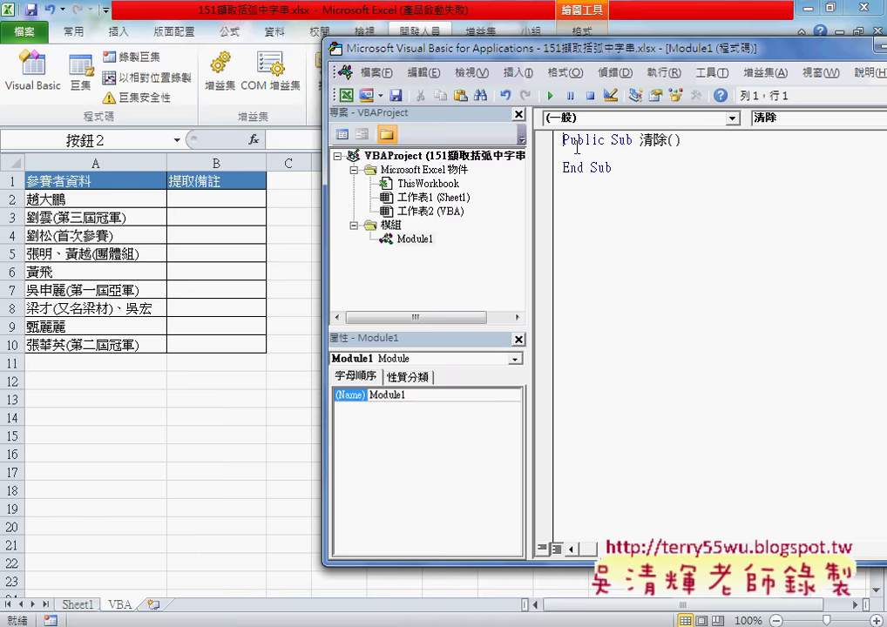
Copy the notes from Sheet1!B2:B10 and paste them into B2:B10 of the VBA sheet
left_click(78, 604)
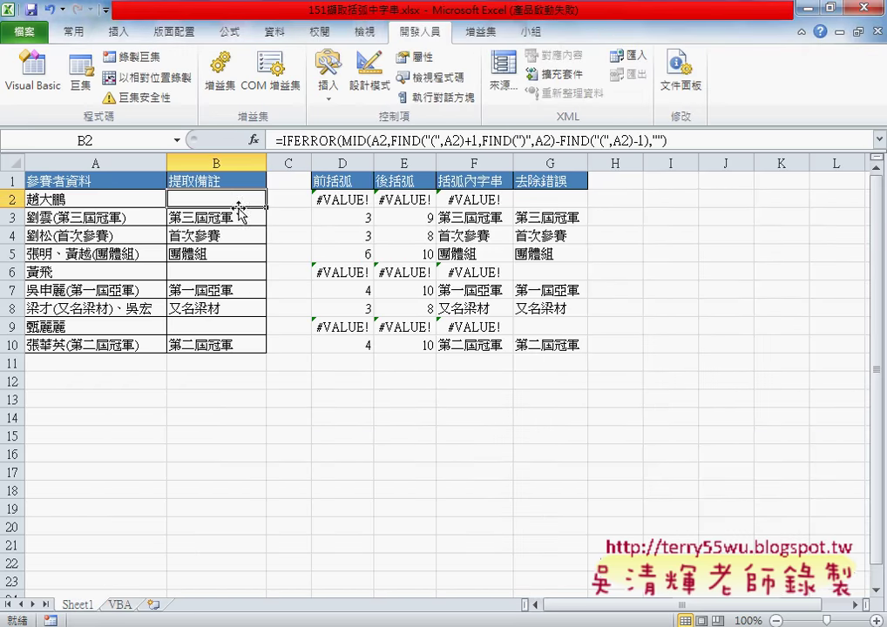
left_click_drag(231, 201, 253, 345)
key("ctrl+c")
left_click(120, 605)
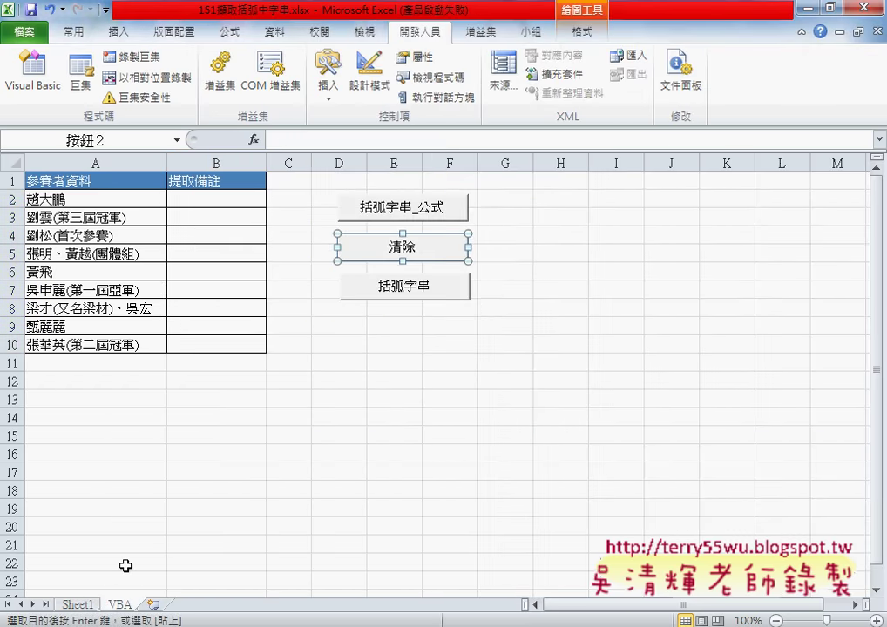
left_click_drag(209, 201, 217, 344)
key("ctrl+v")
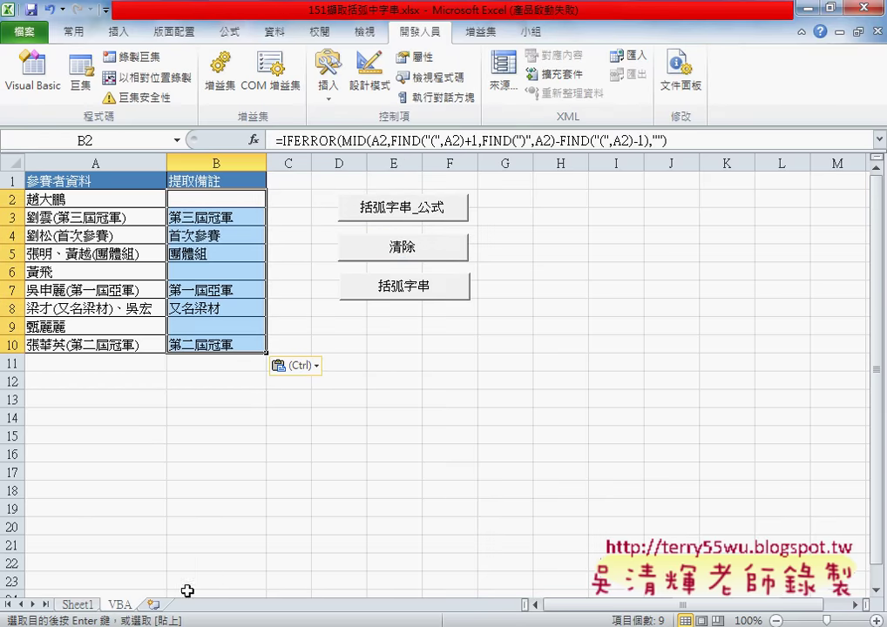
In 清除, write a For i = 2 To 10 loop containing Cells(i, "B") = "", closed by Next
key("alt+F11")
left_click(563, 150)
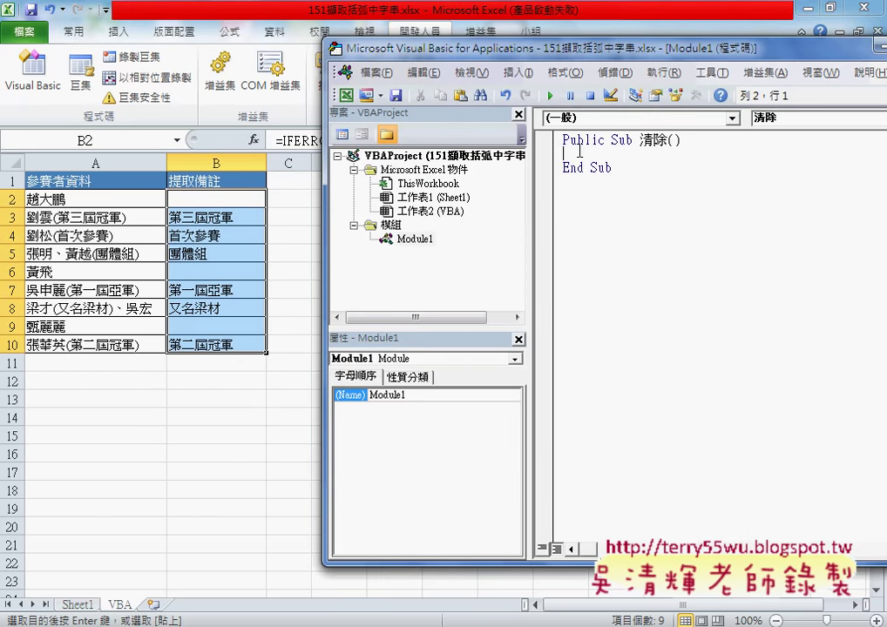
key("Tab")
type("for ")
type("i")
type("=2 ")
type("to ")
type("10")
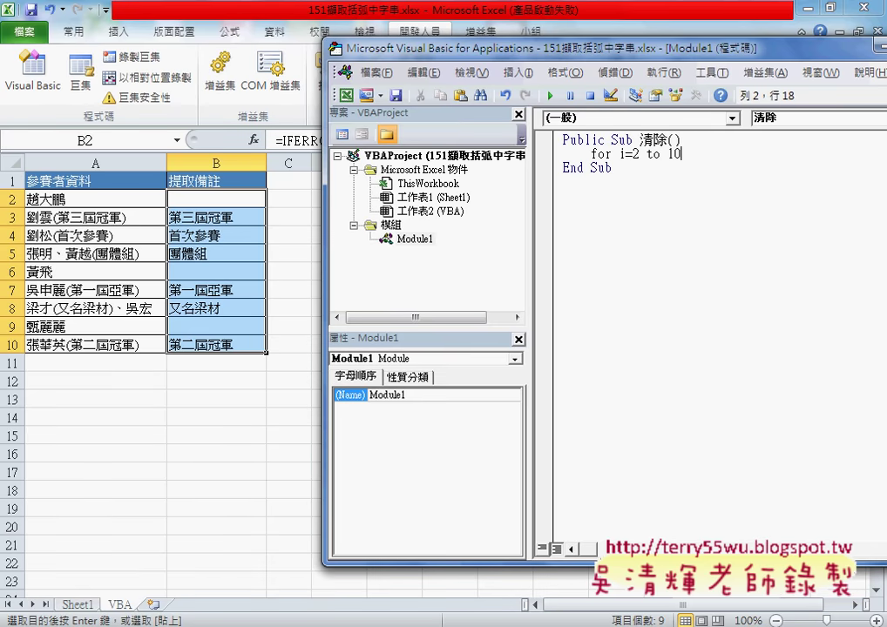
key("Return")
key("Return")
type("ne")
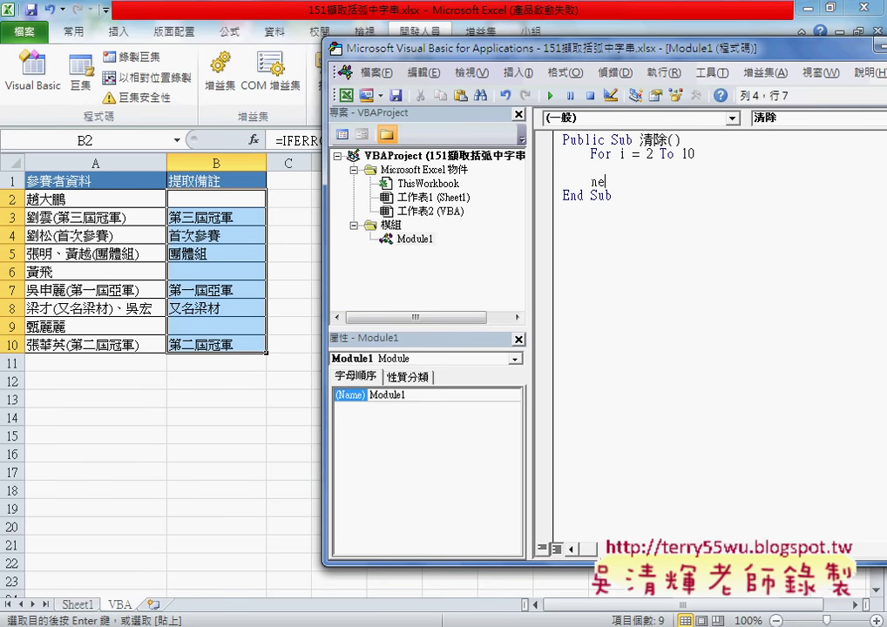
type("xt")
key("Up")
key("Up")
key("Down")
type("ce")
type("lls")
type("(")
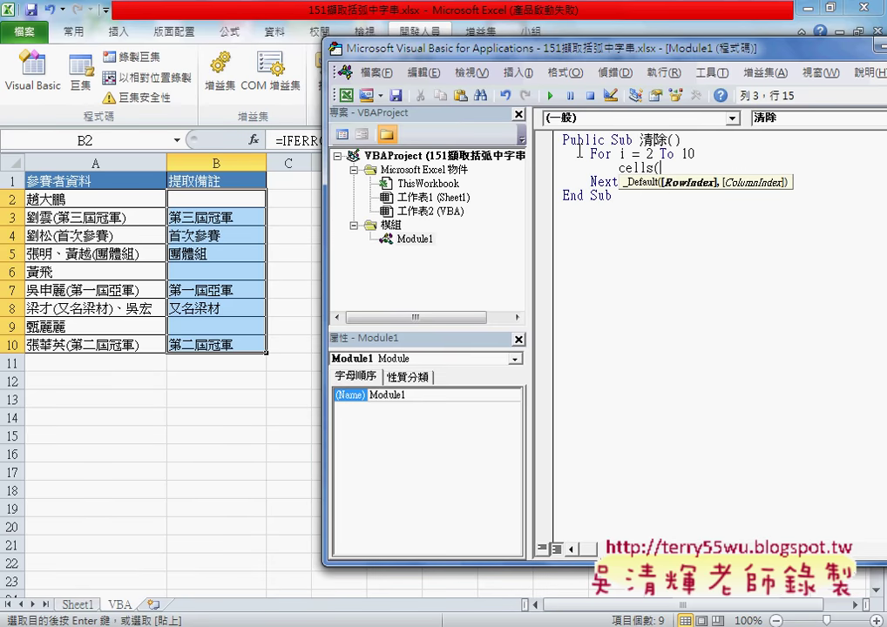
type("i,")
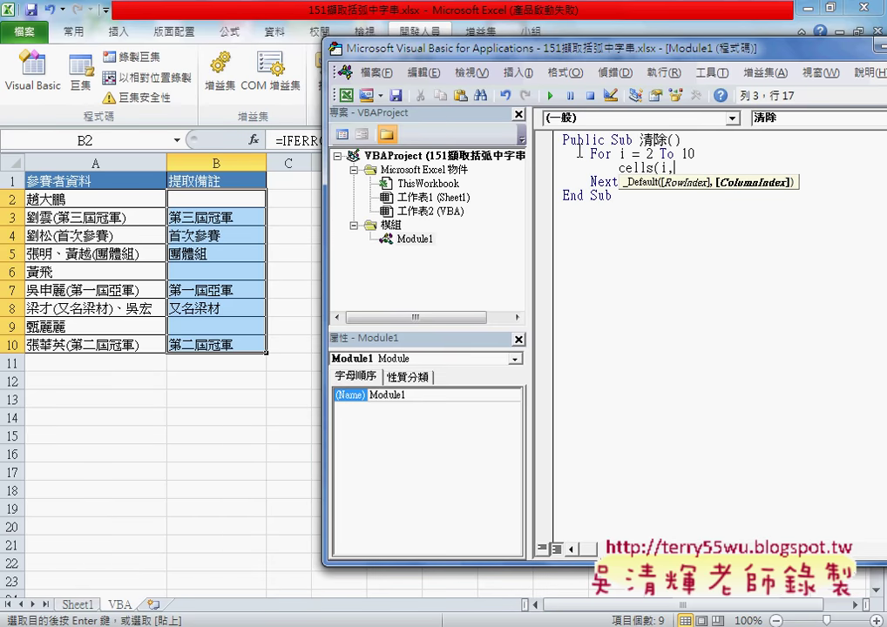
type("\"")
type("B\")")
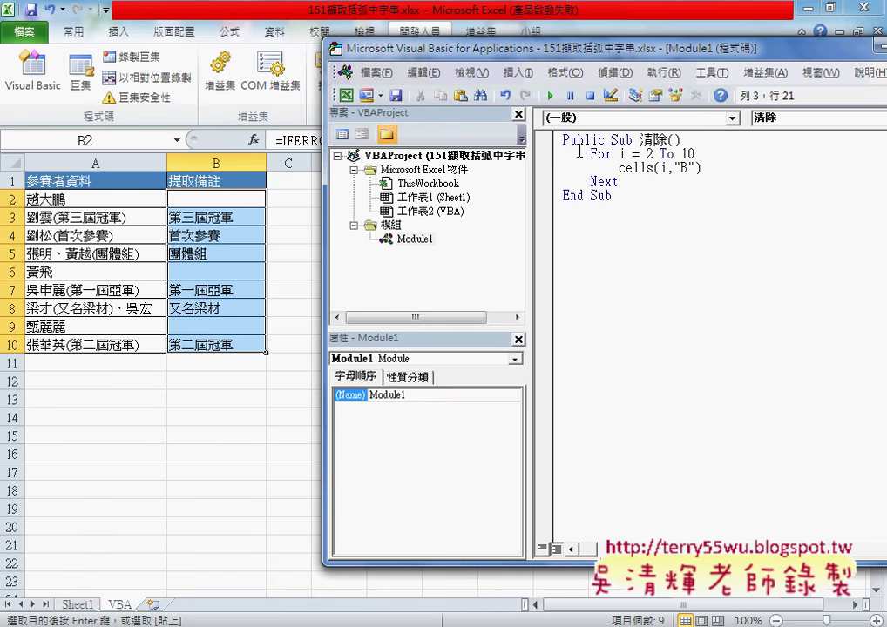
type("=")
type("\"\"")
left_click(642, 278)
left_click_drag(742, 168, 620, 165)
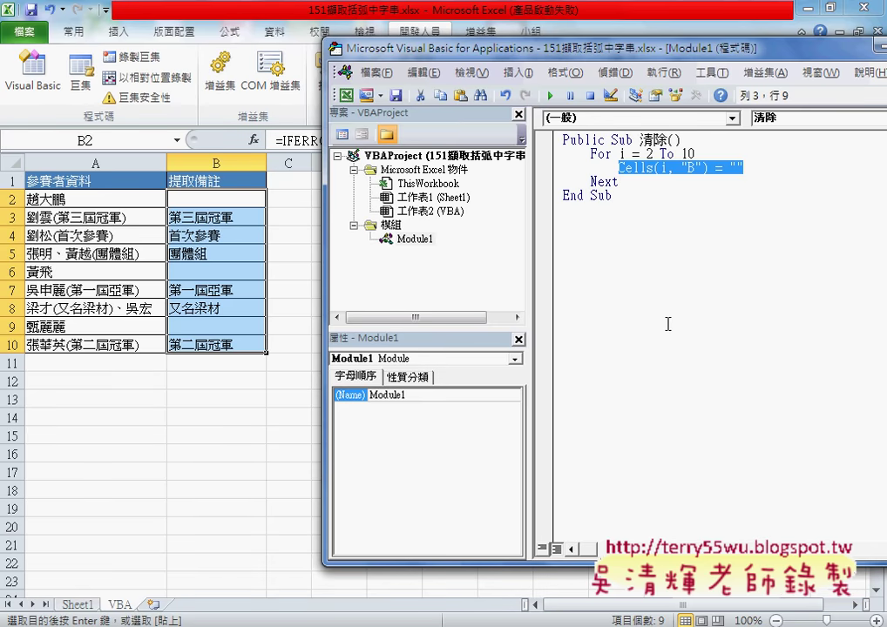
left_click(634, 183)
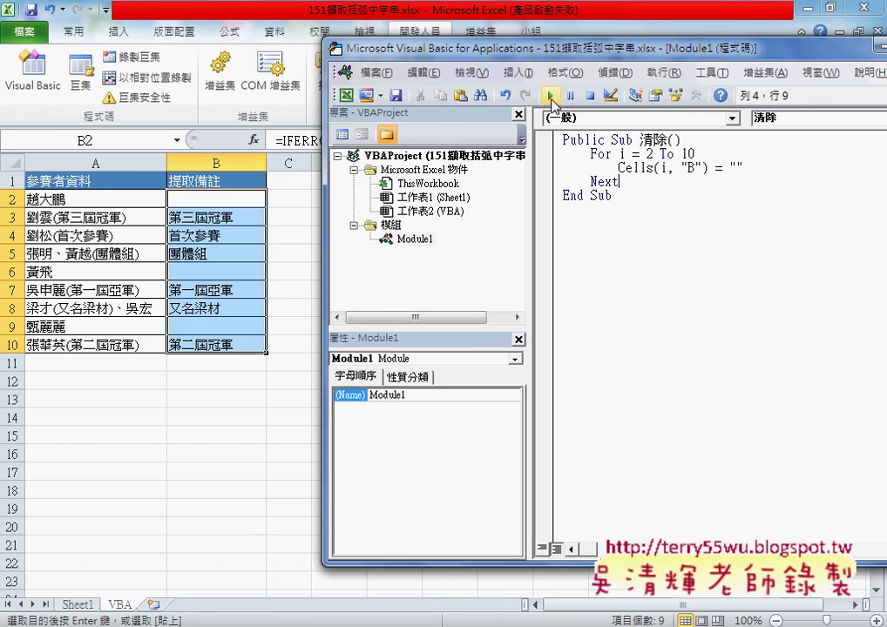
Run the 清除 macro to clear B2:B10, then select the loop end value 10
left_click(551, 97)
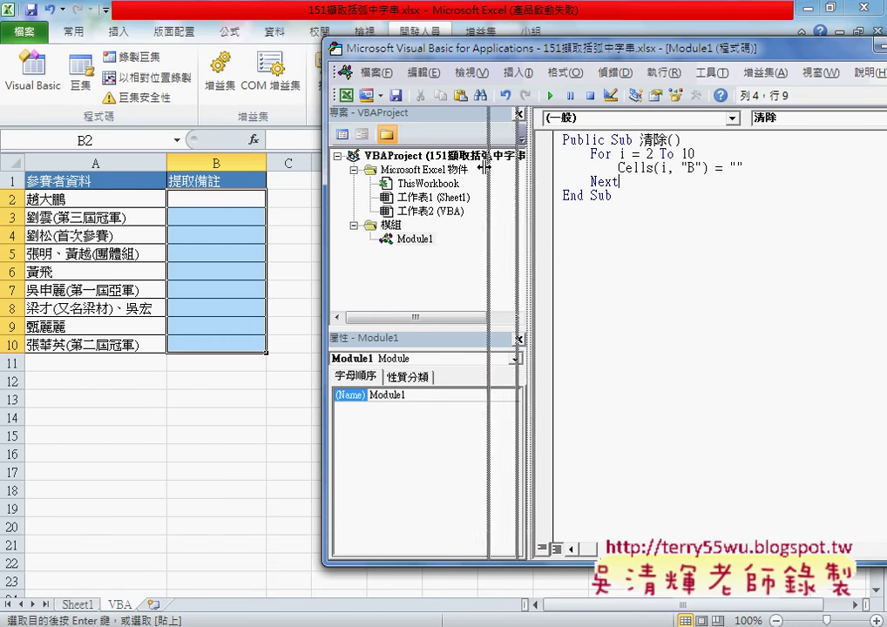
left_click_drag(528, 165, 482, 164)
left_click(636, 154)
left_click_drag(637, 154, 709, 156)
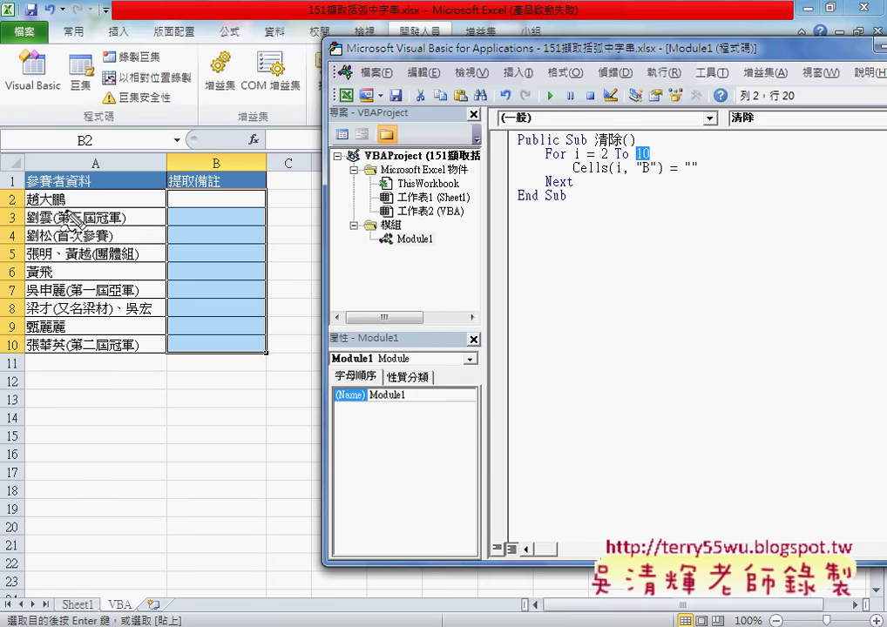
mouse_move(71, 208)
left_mouse_down()
mouse_move(28, 208)
mouse_move(78, 341)
left_mouse_up()
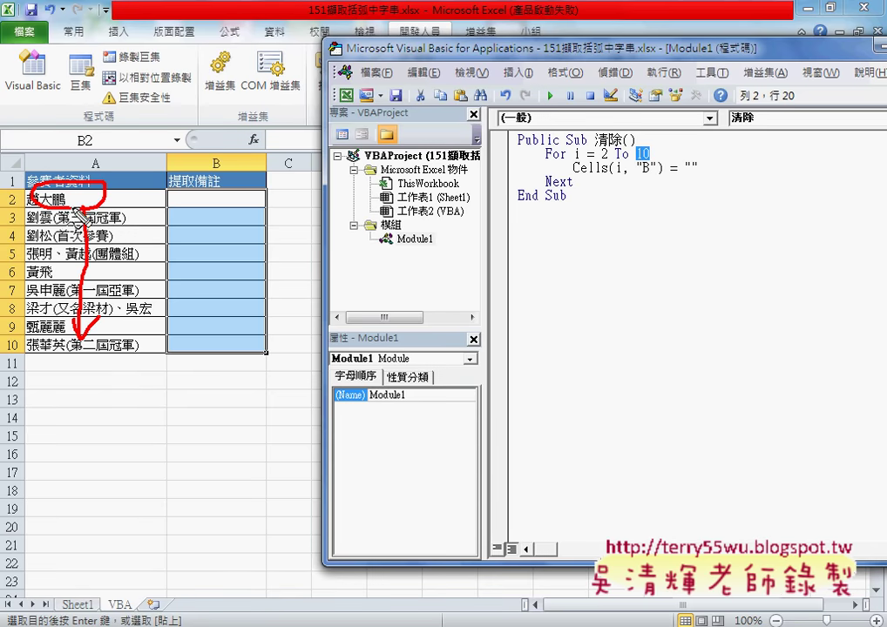
left_click_drag(85, 209, 142, 209)
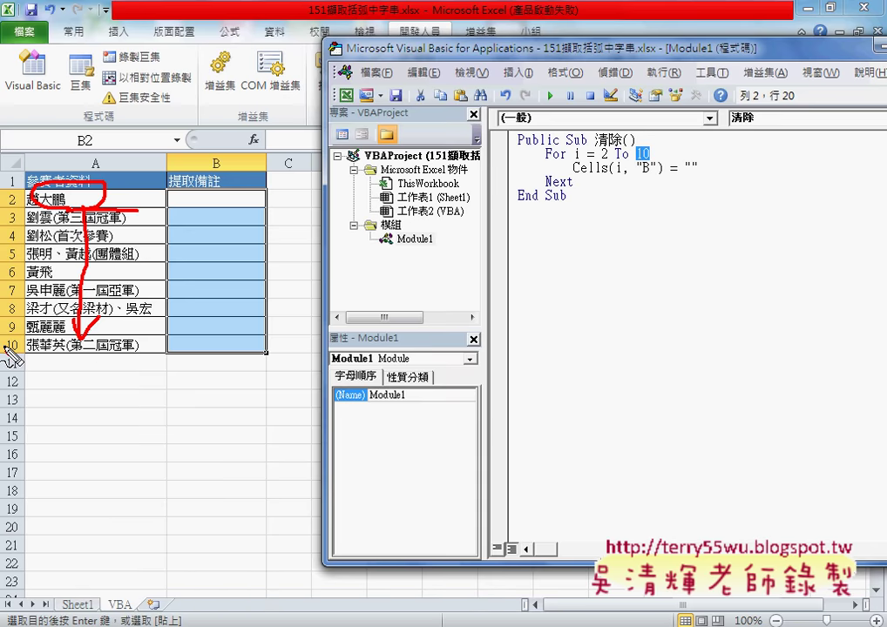
mouse_move(17, 333)
left_mouse_down()
mouse_move(4, 349)
mouse_move(20, 357)
left_mouse_up()
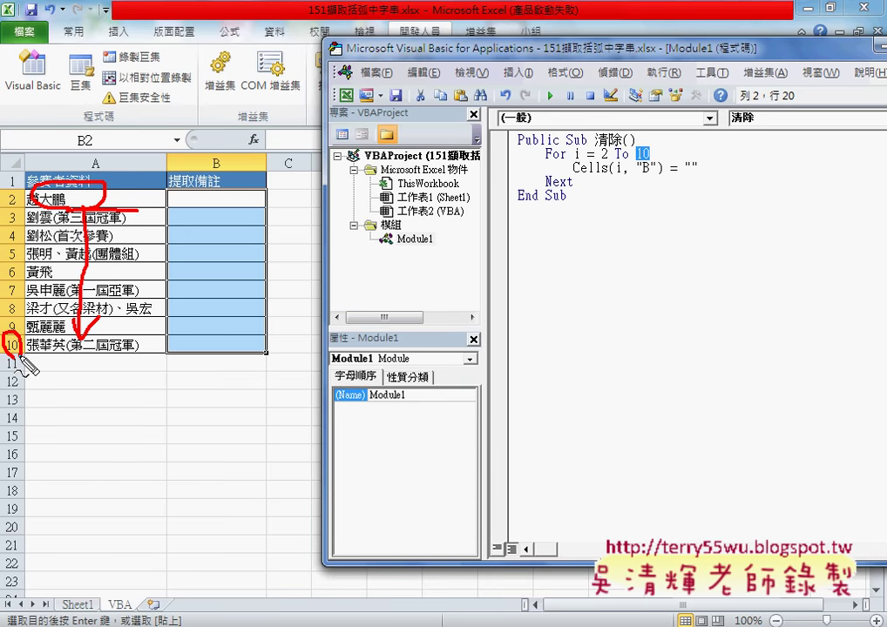
key("Escape")
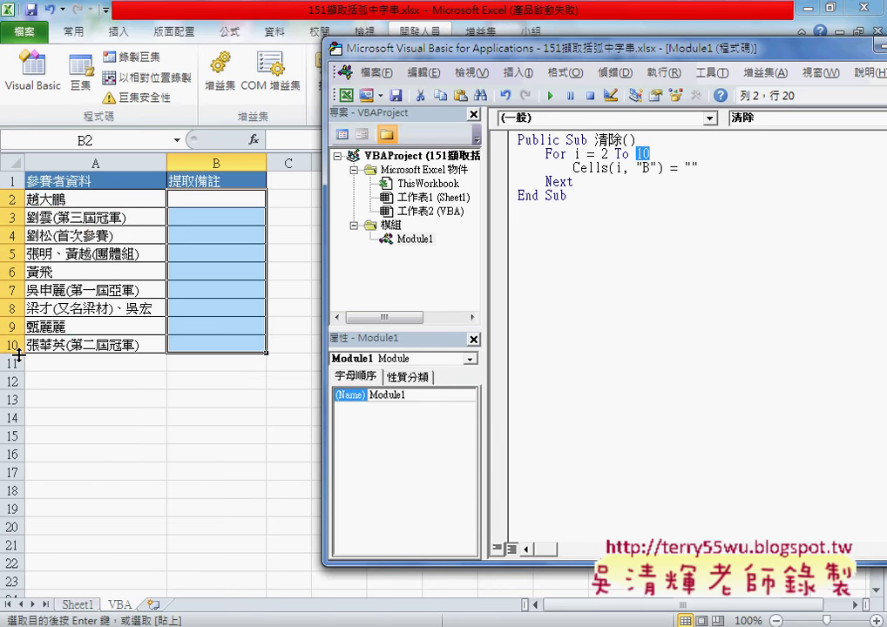
left_click_drag(652, 154, 641, 155)
Replace the loop end value 10 with range("A2") in the For line
left_click_drag(573, 169, 601, 168)
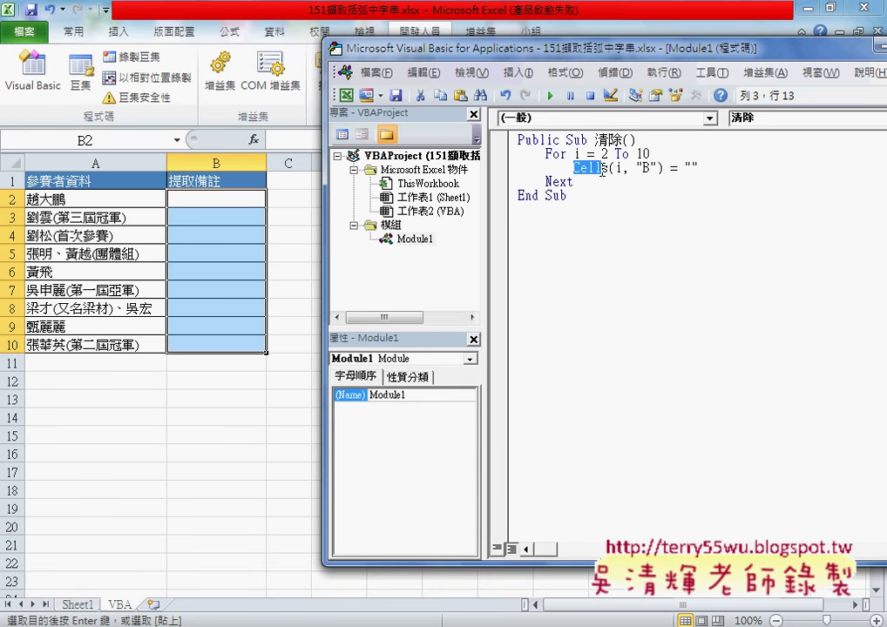
left_click_drag(652, 154, 640, 154)
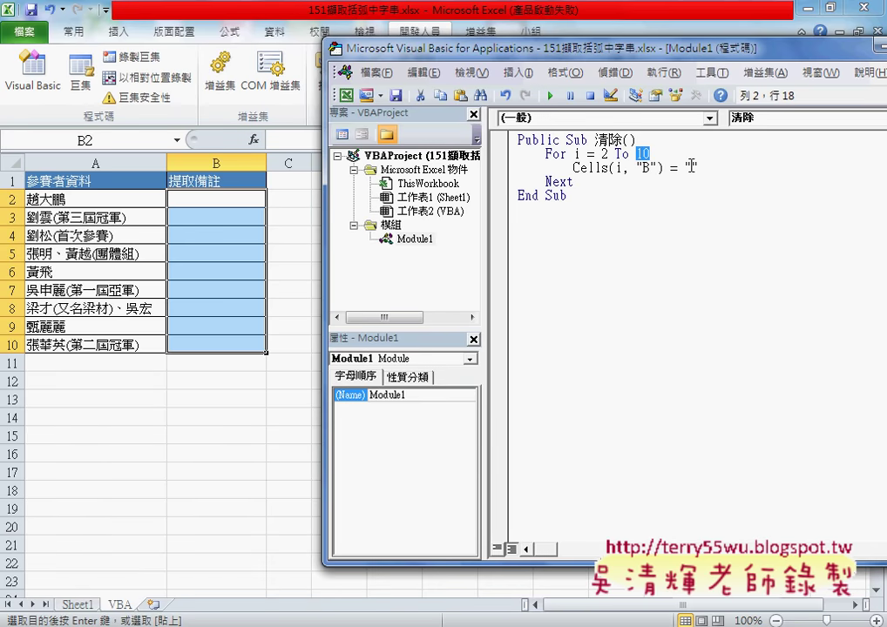
type("ra")
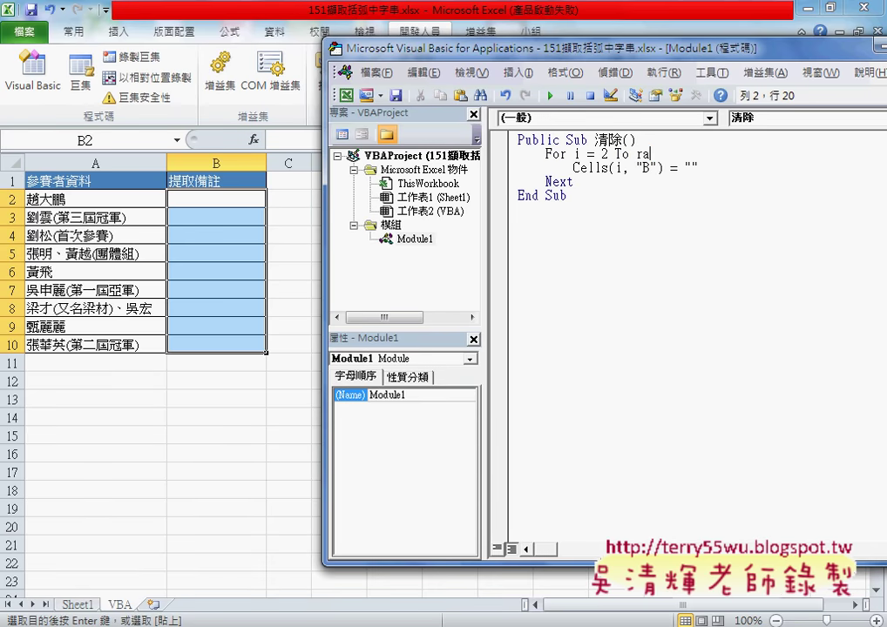
type("ng")
type("e")
type("(")
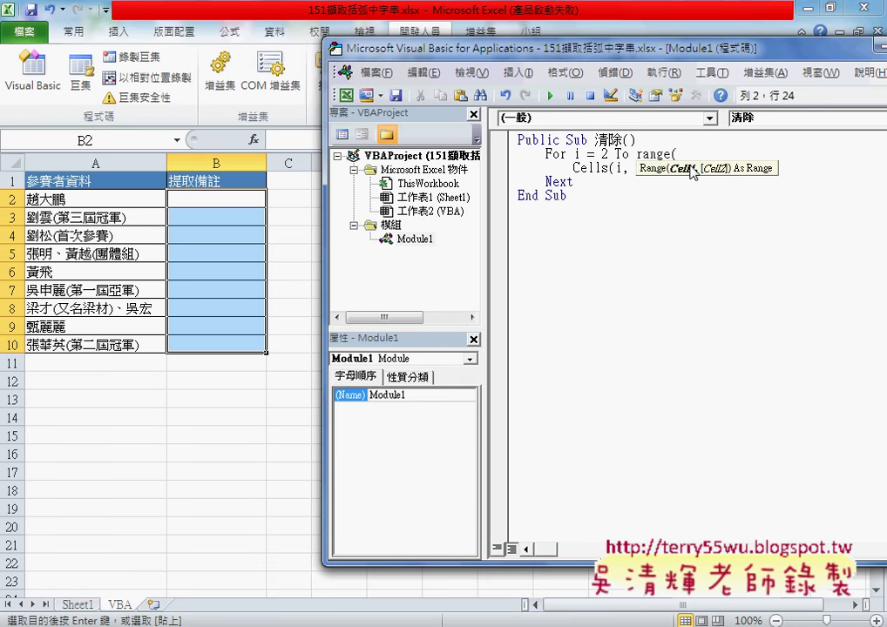
type("\"A")
type("2\"")
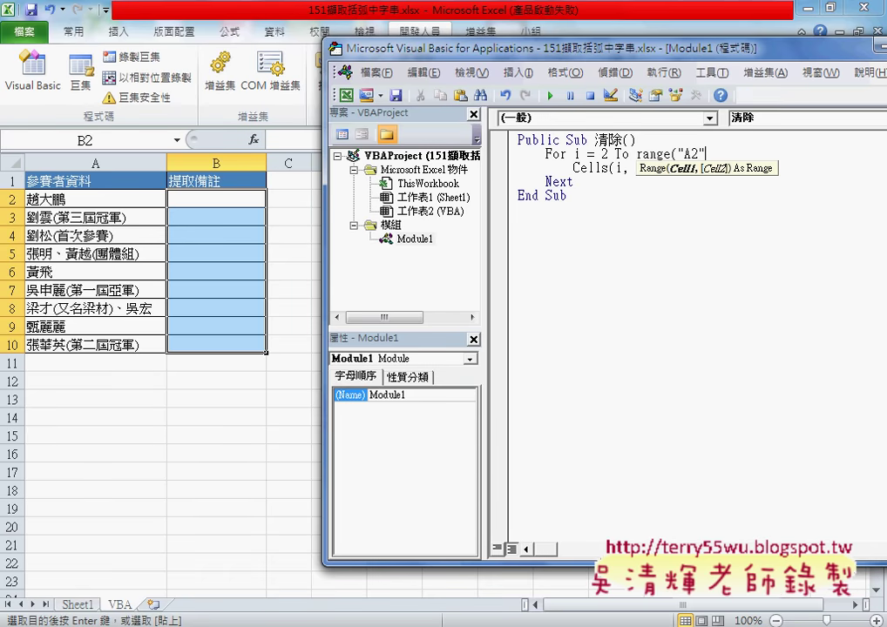
type(")")
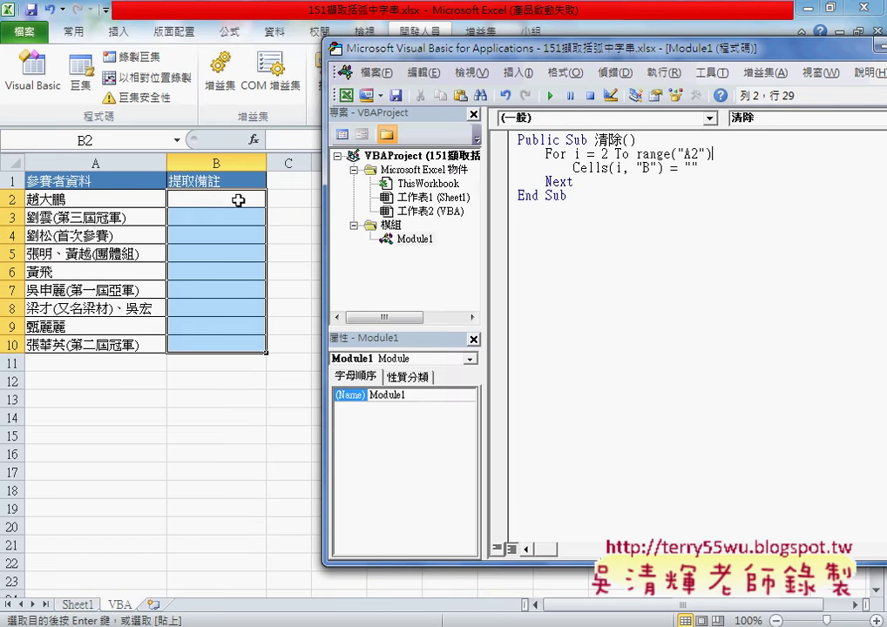
Check the last filled cell in column A, then return to the Visual Basic editor
left_click(95, 201)
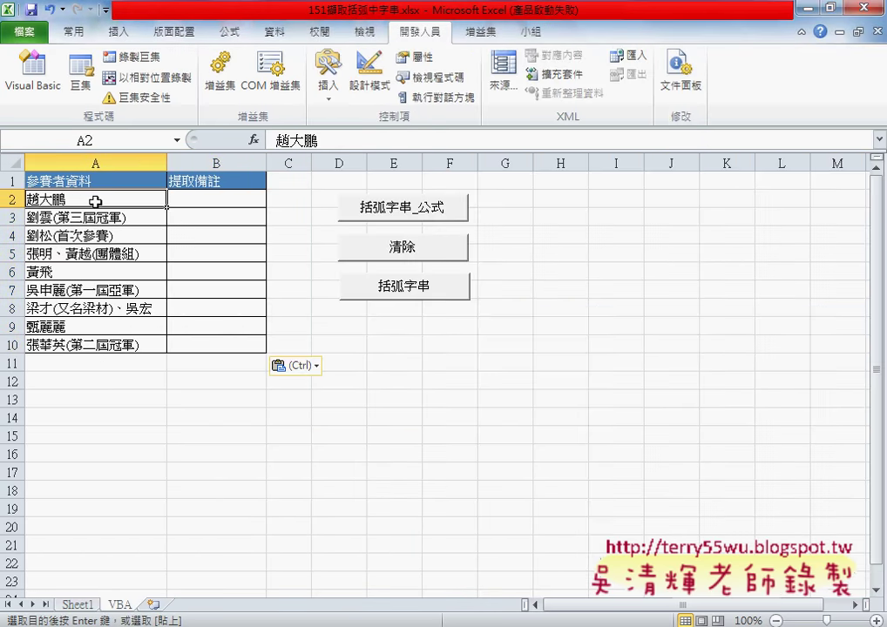
key("ctrl+Down")
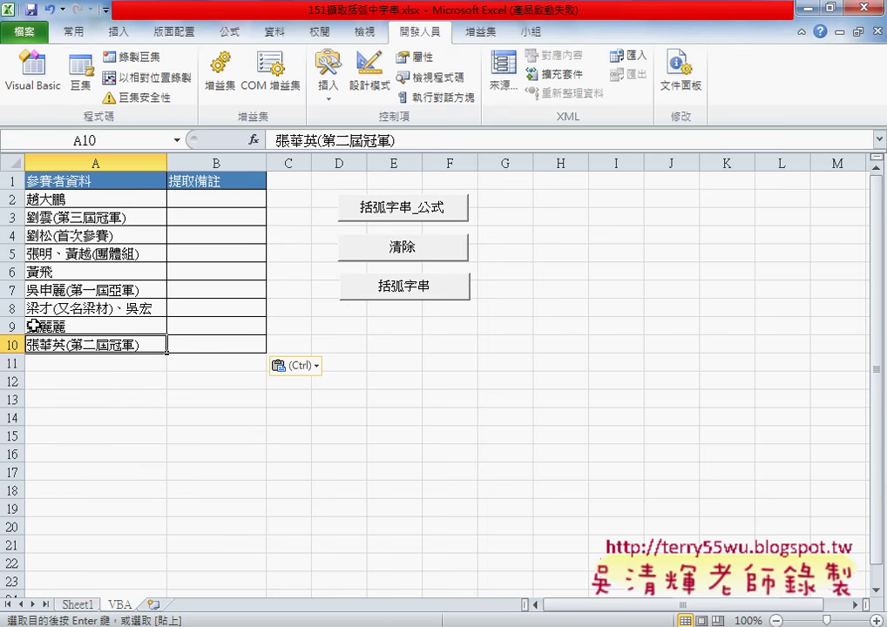
left_click(121, 199)
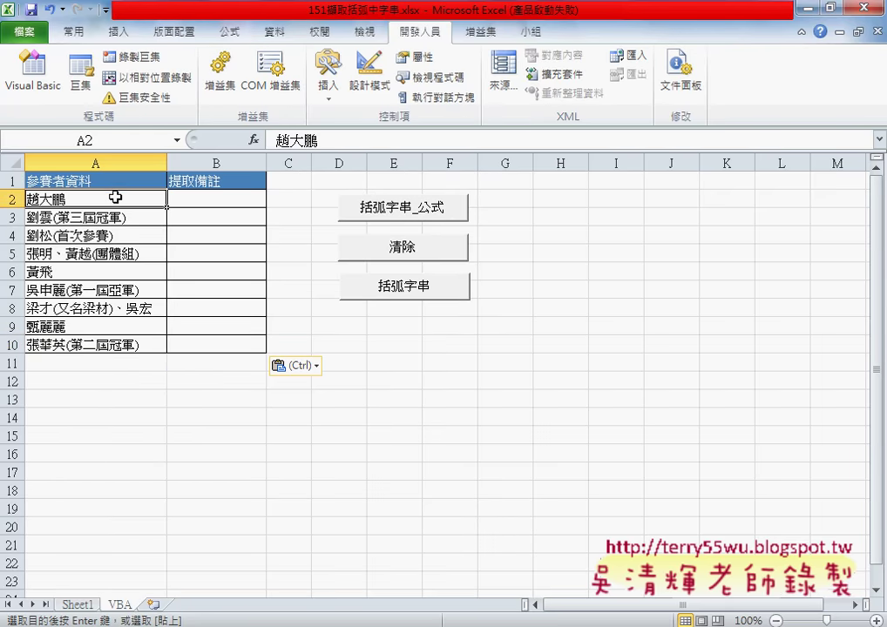
left_click(50, 77)
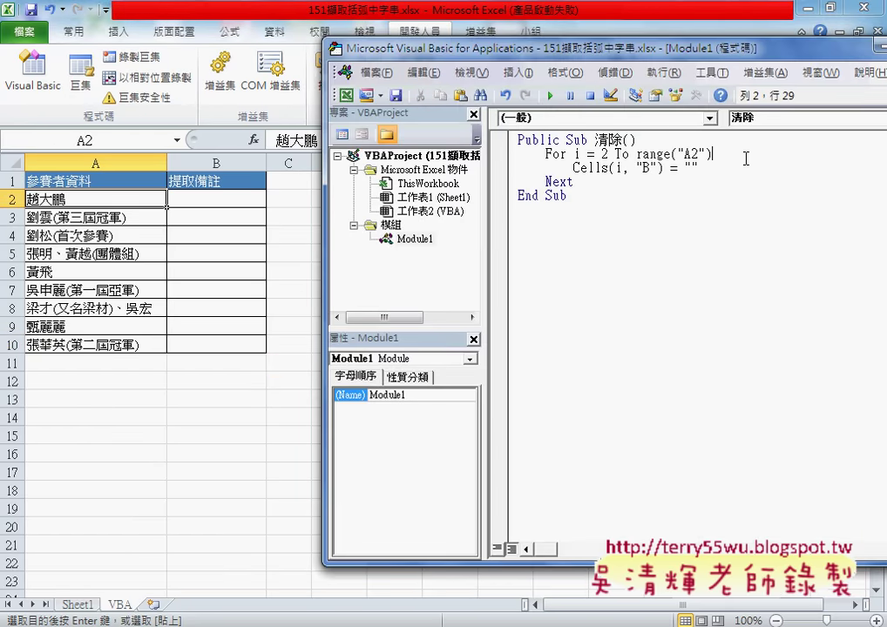
Extend Range("A2") on the For line to Range("A2").End(xlDown) using IntelliSense
type(".E")
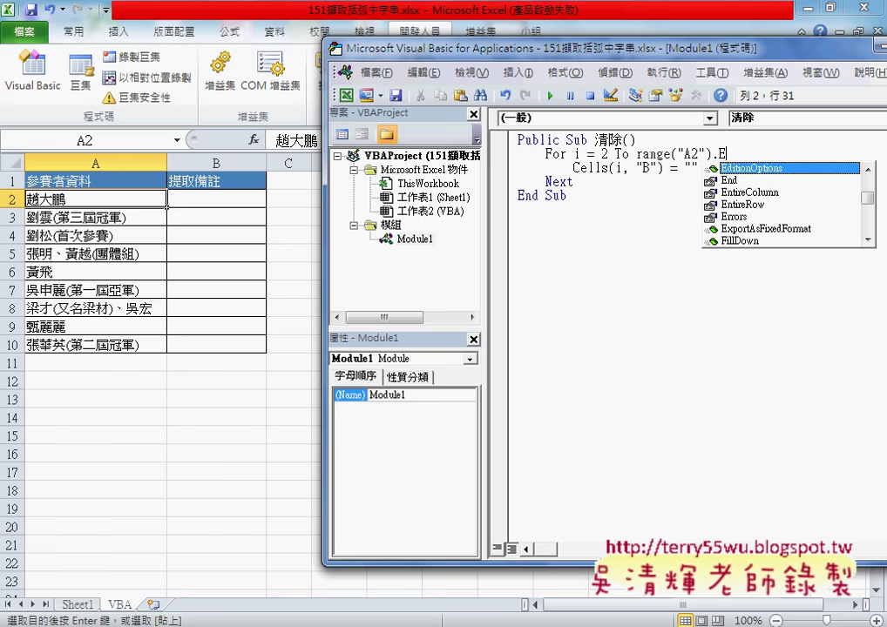
key("Down")
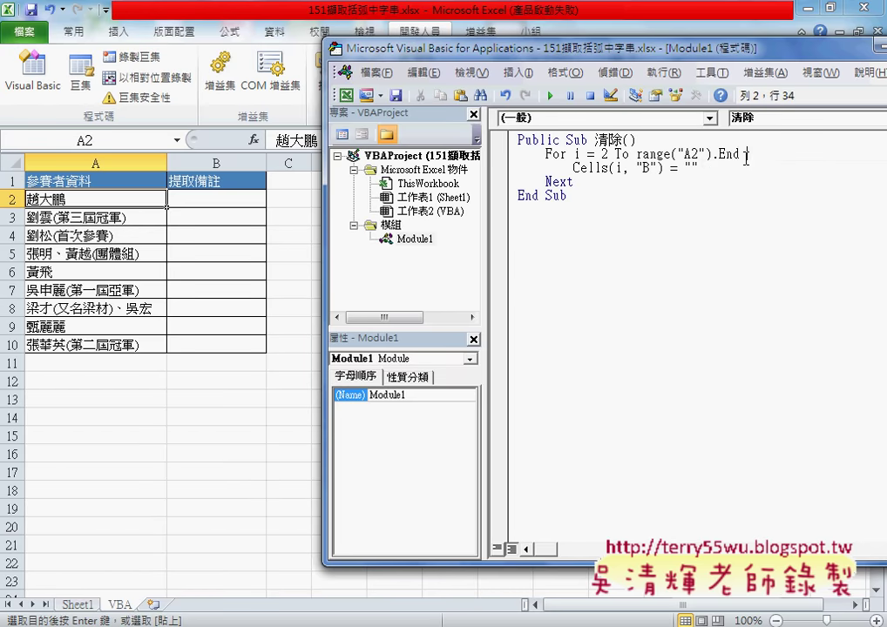
key("BackSpace")
type("(")
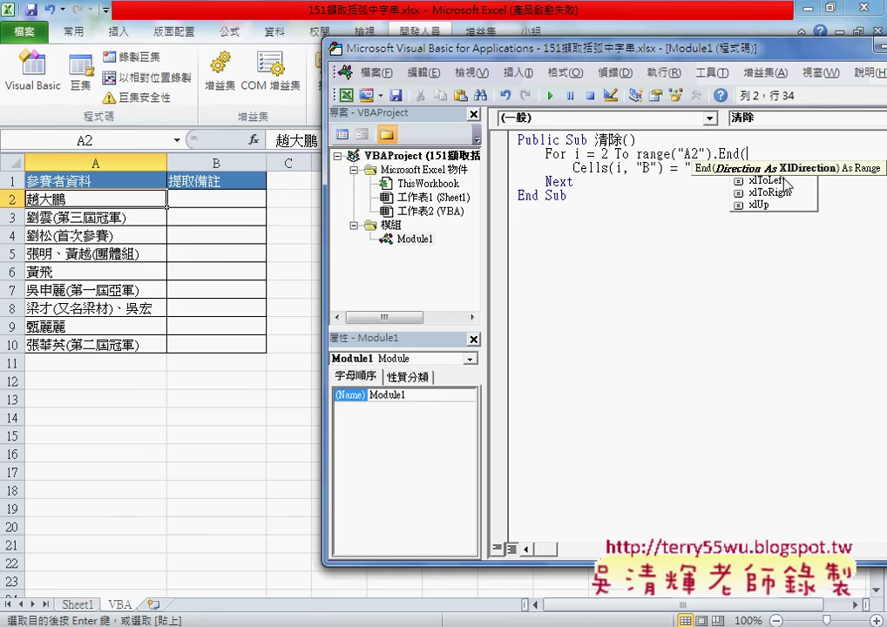
key("Down")
key("Down")
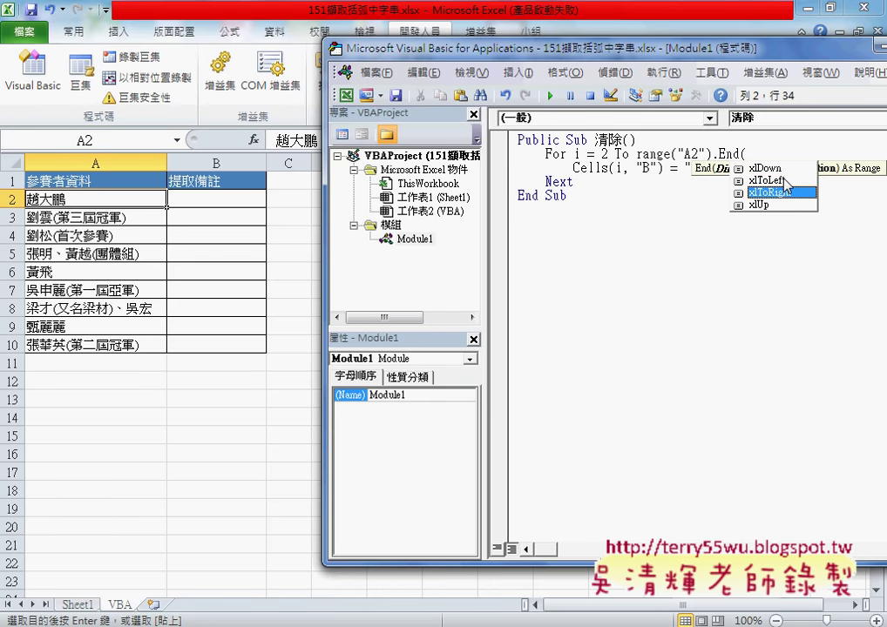
key("Down")
key("Up")
key("Up")
key("Up")
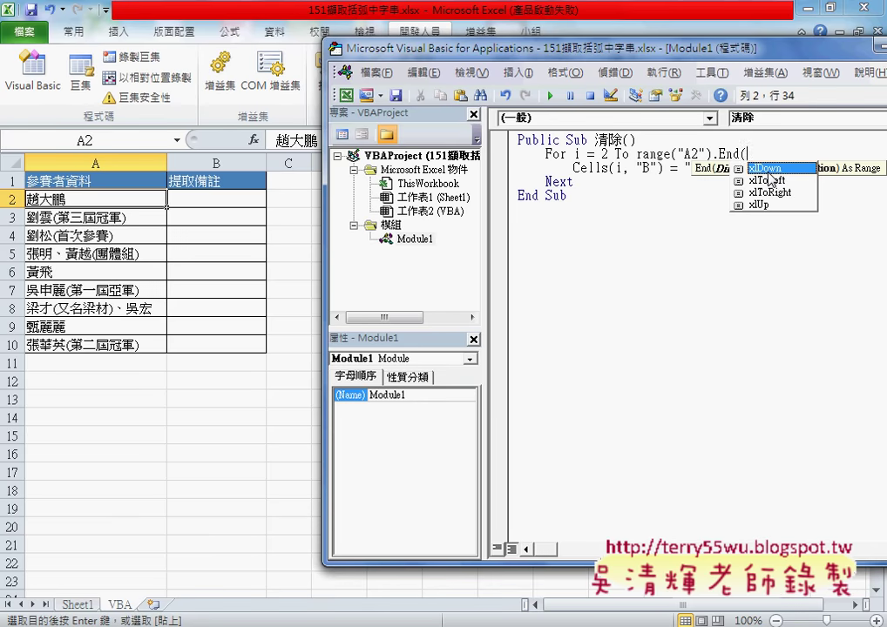
key("Tab")
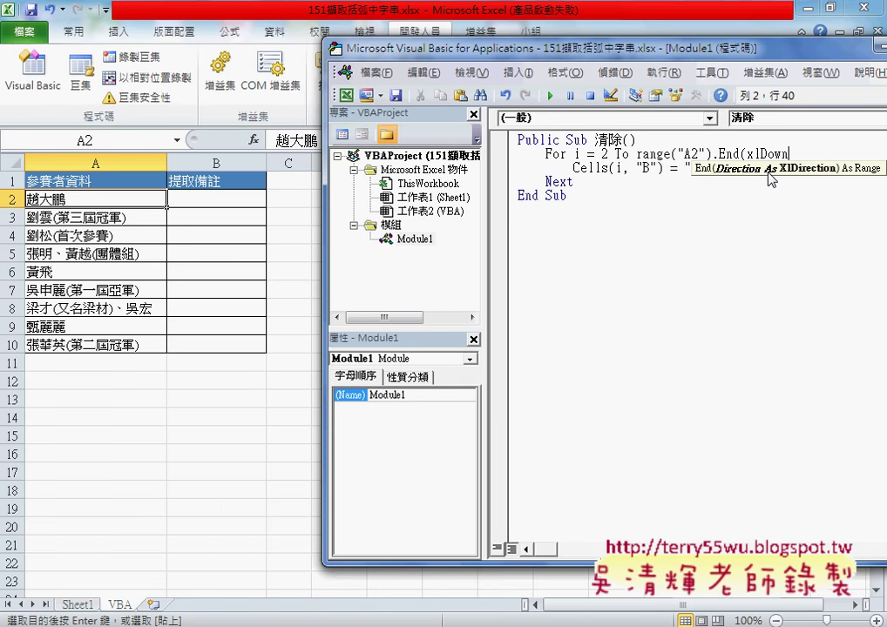
type(")")
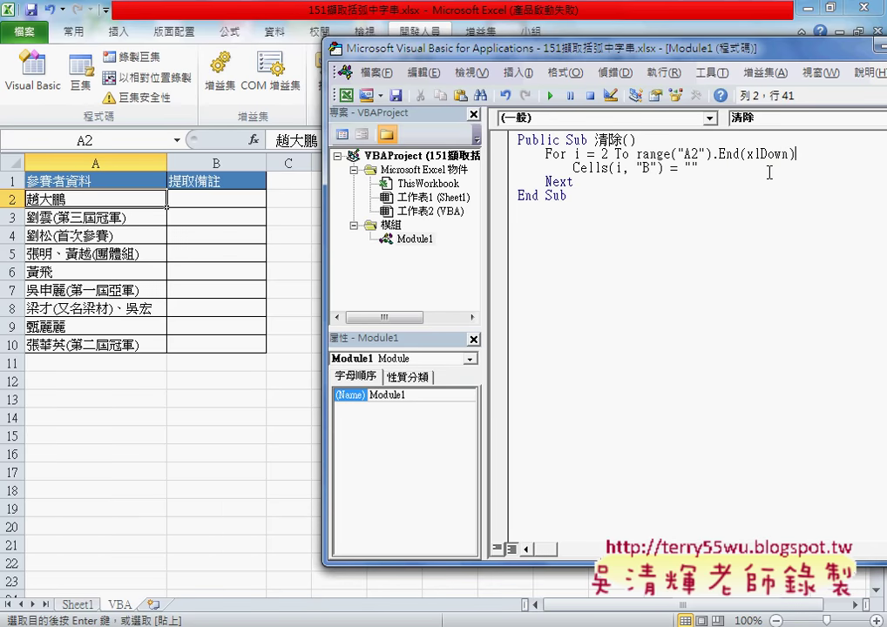
Append .Row so the loop ends at Range("A2").End(xlDown).Row, then return to Sheet1
left_click_drag(788, 152, 730, 154)
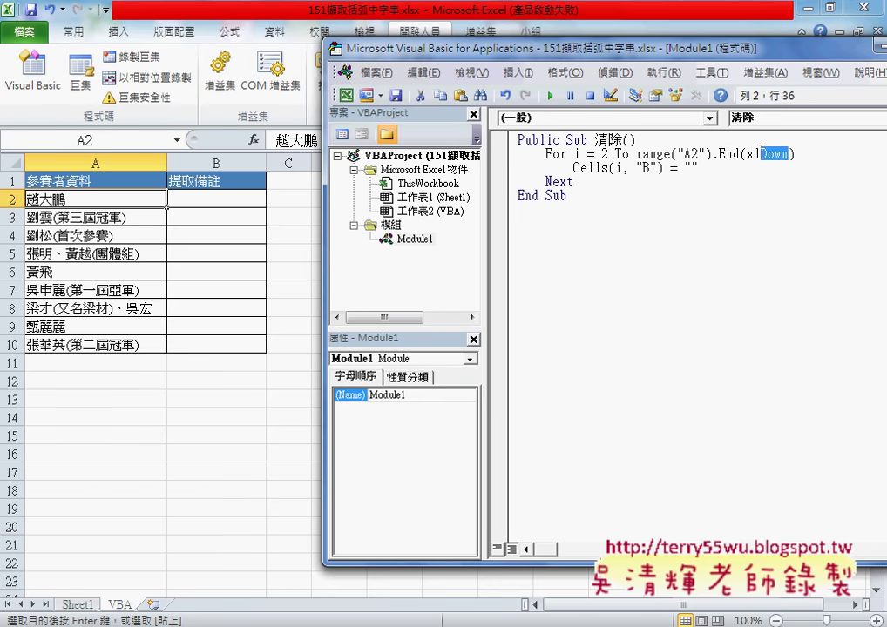
left_click(730, 154)
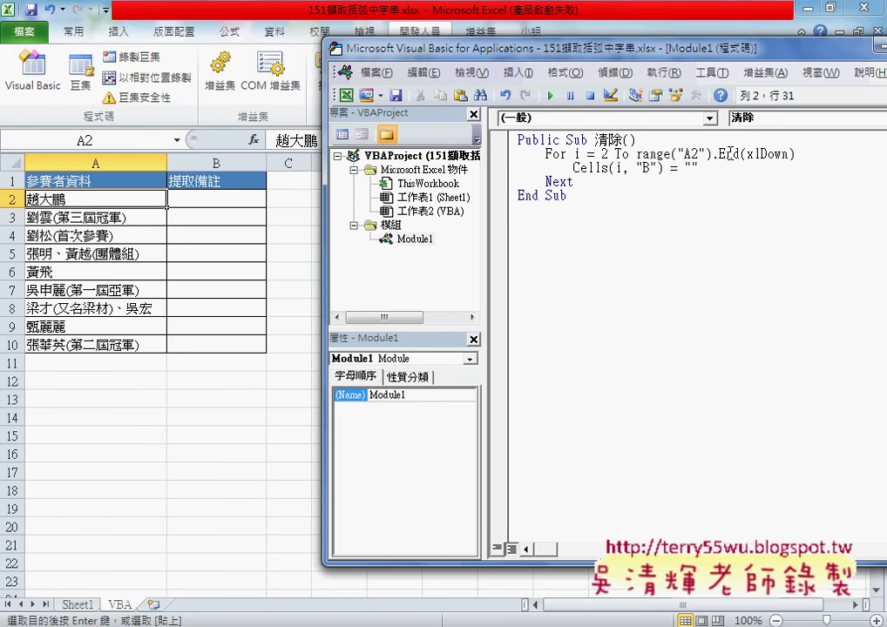
left_click(805, 154)
type(".")
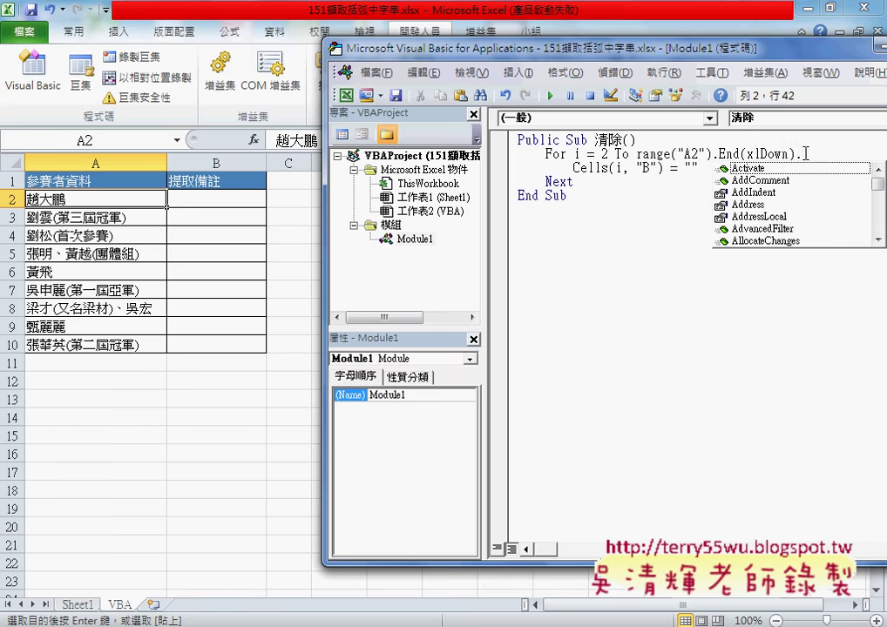
type("ro")
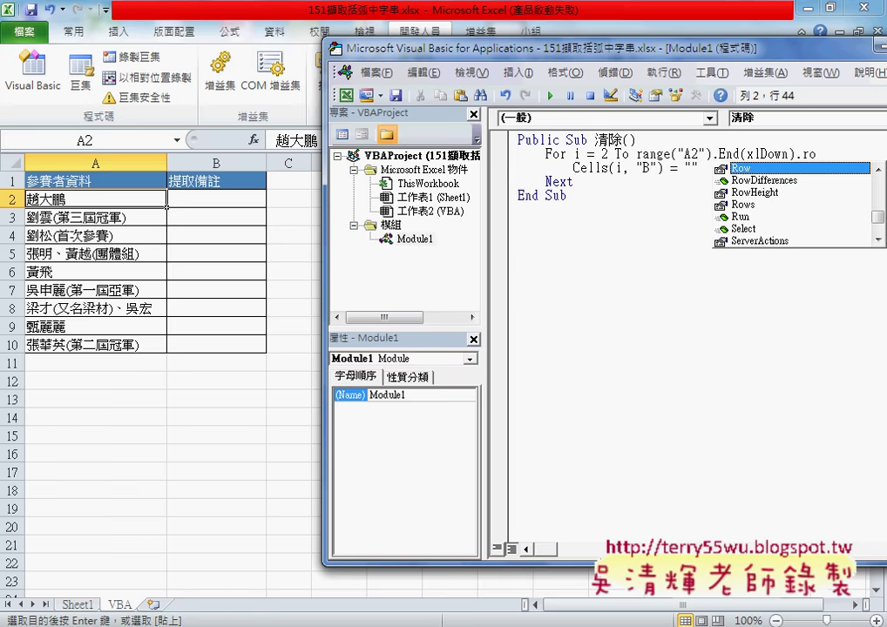
type("w")
left_click_drag(640, 159, 697, 160)
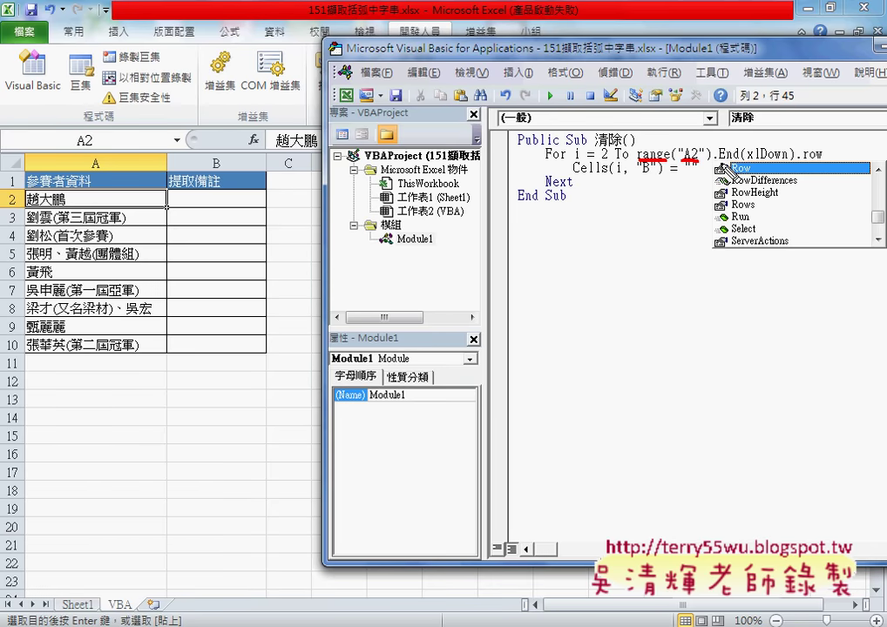
left_click_drag(713, 173, 732, 174)
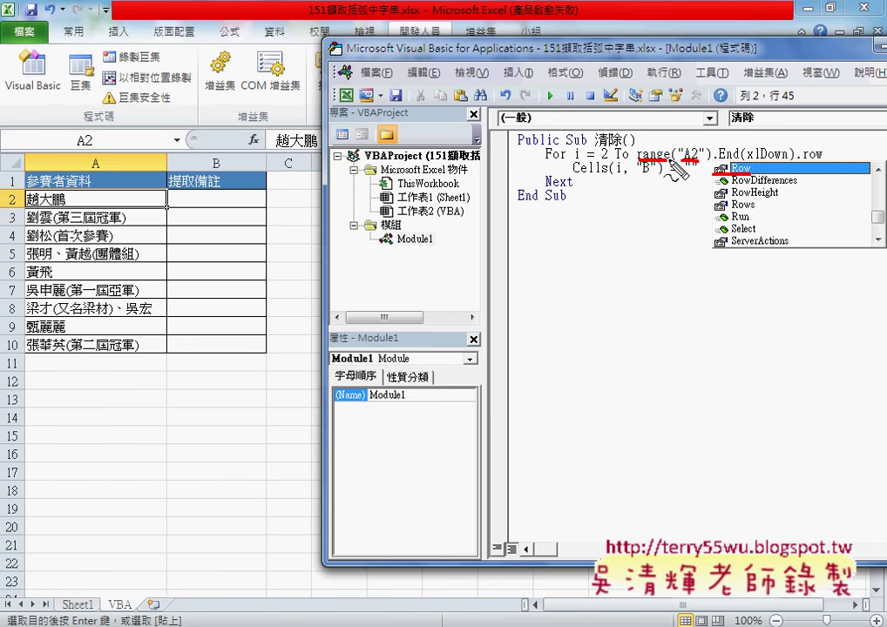
left_click_drag(721, 162, 724, 170)
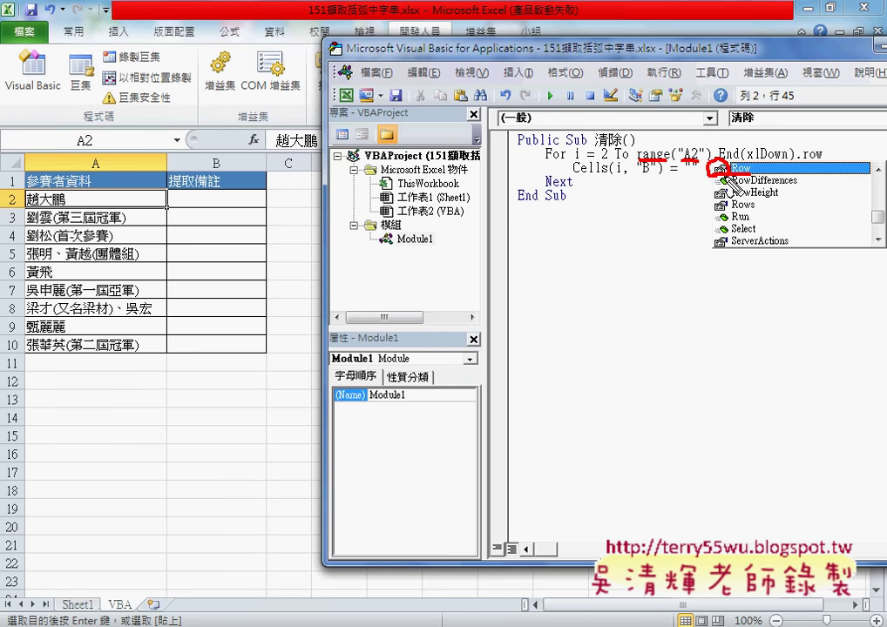
mouse_move(714, 233)
left_mouse_down()
mouse_move(754, 233)
mouse_move(718, 235)
left_mouse_up()
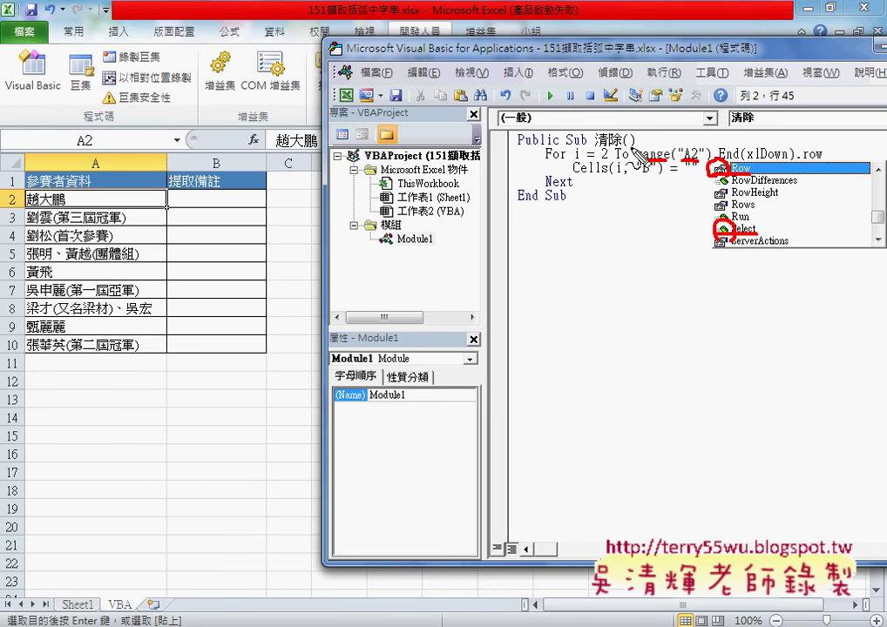
mouse_move(634, 161)
left_mouse_down()
mouse_move(688, 137)
mouse_move(838, 174)
left_mouse_up()
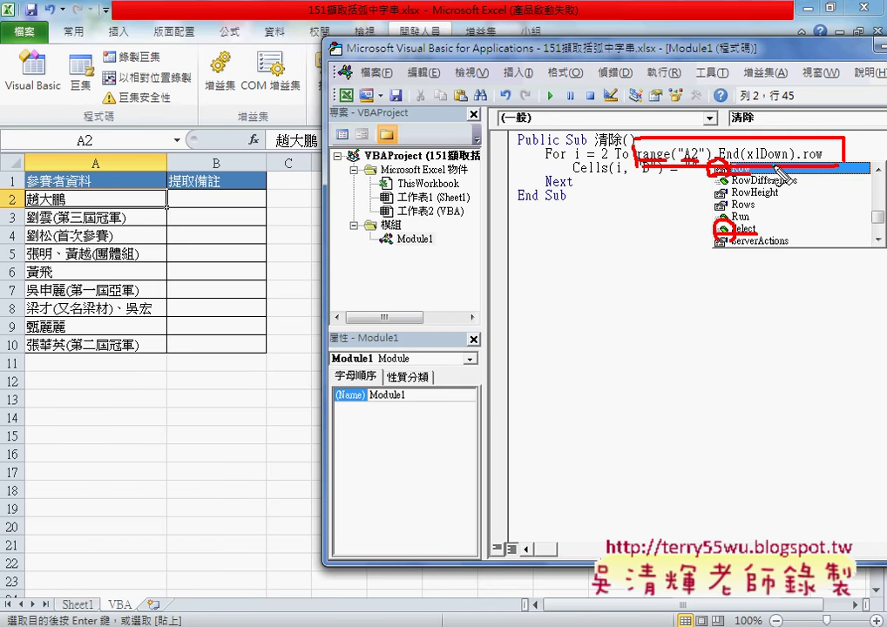
key("Escape")
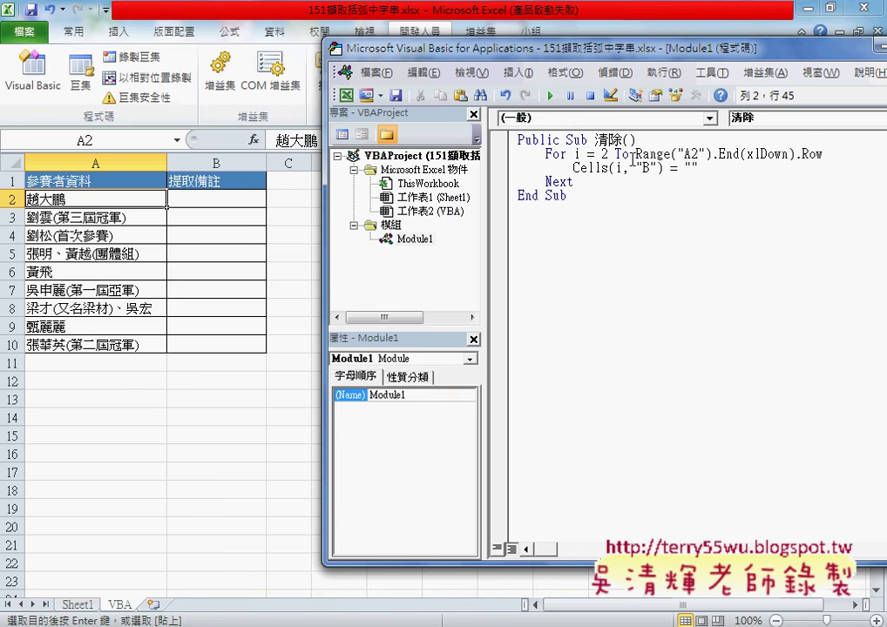
left_click(85, 606)
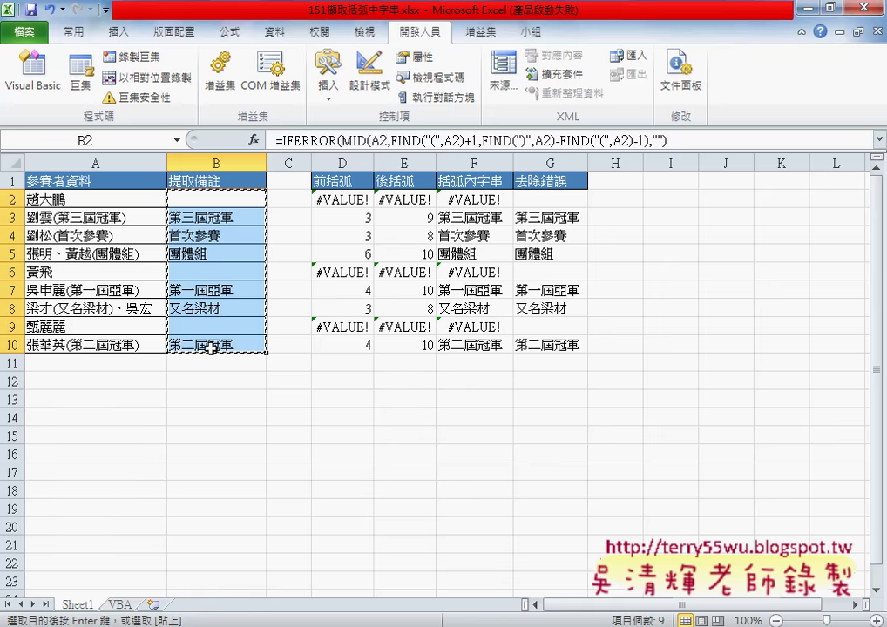
Paste the extraction formulas into B2:B10 on the VBA sheet
left_click(120, 603)
left_click(207, 194)
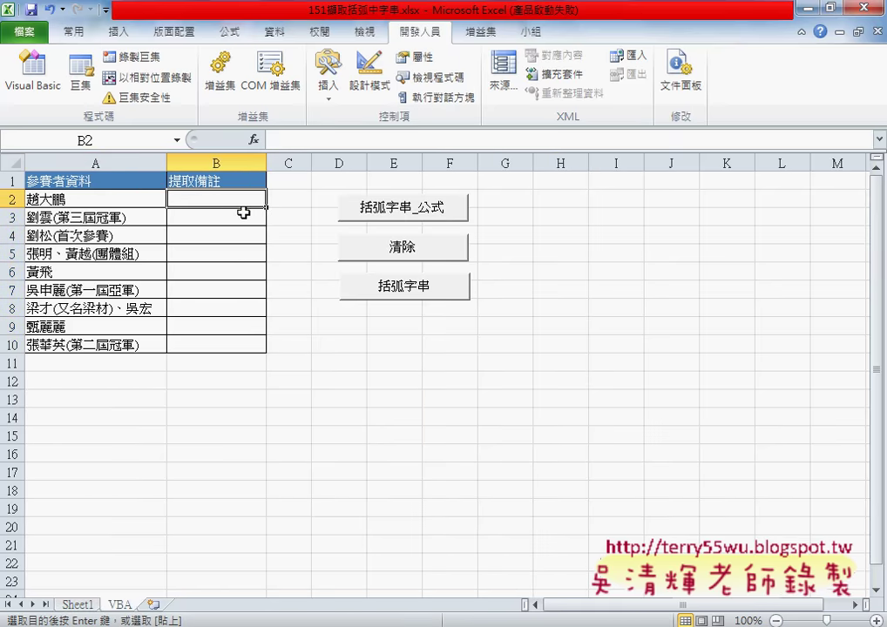
key("ctrl+v")
Set a breakpoint on the 清除 macro's For loop line in the code editor
key("alt+F11")
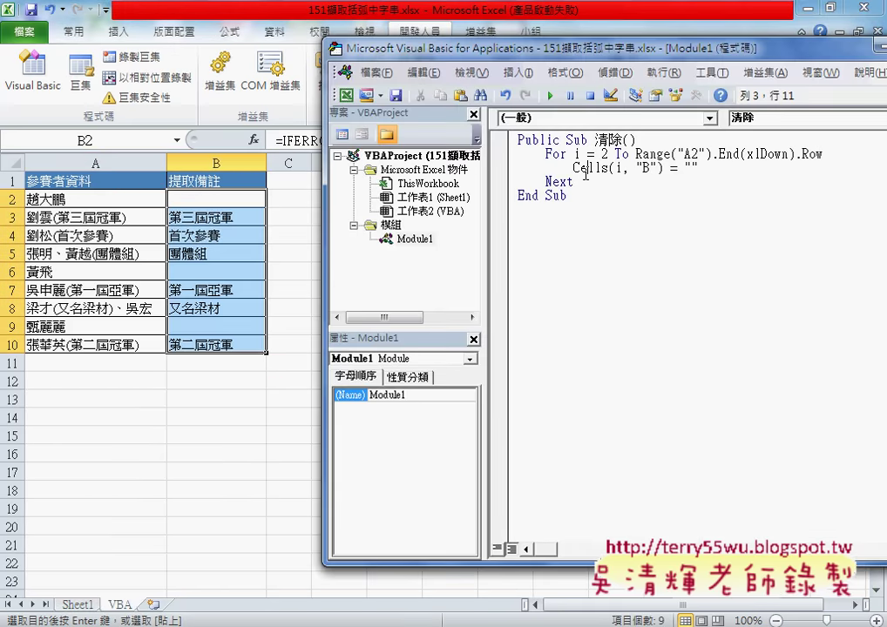
left_click(500, 154)
left_click(500, 155)
left_click(500, 154)
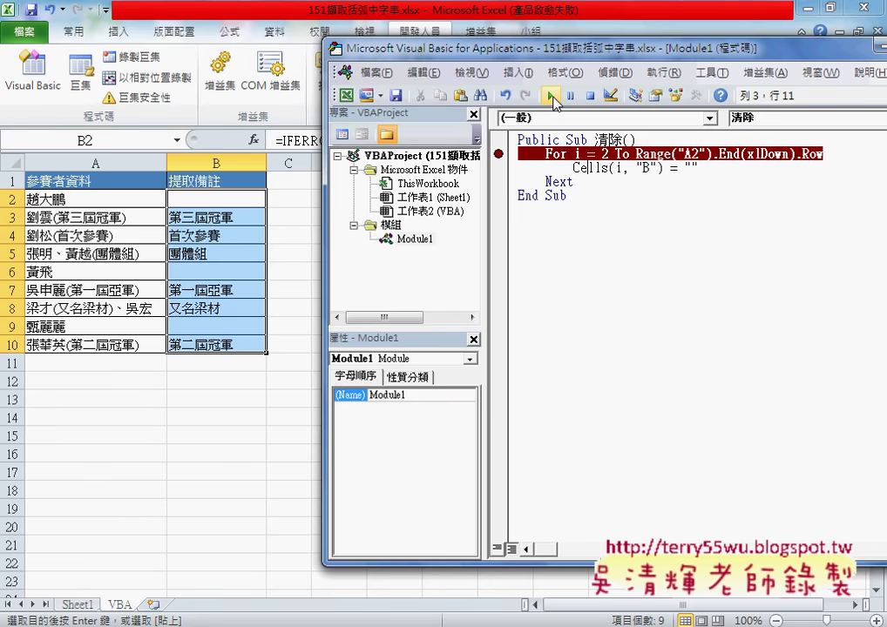
Run 清除 past the For-line breakpoint to empty B2:B10, then clear that breakpoint
left_click(551, 97)
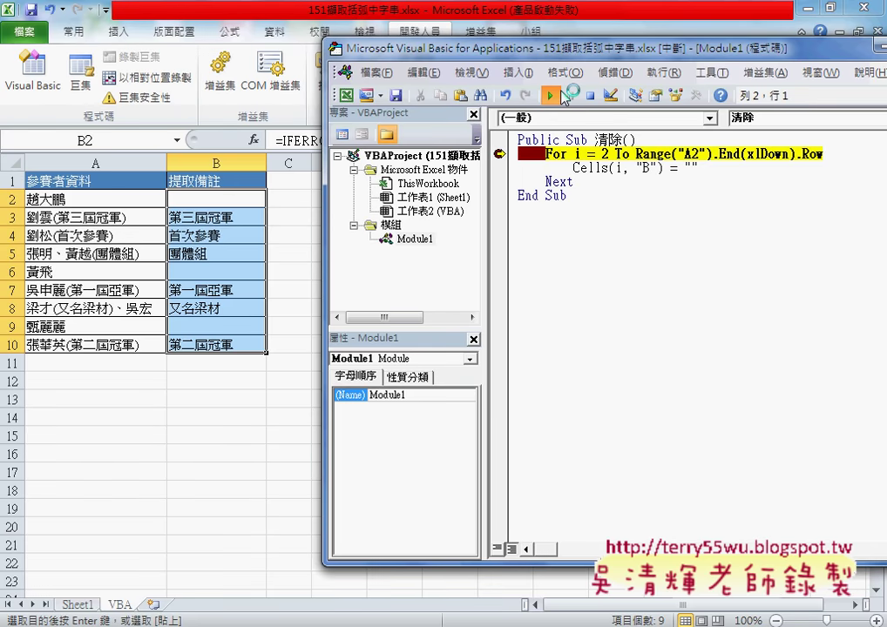
left_click(551, 96)
left_click(500, 155)
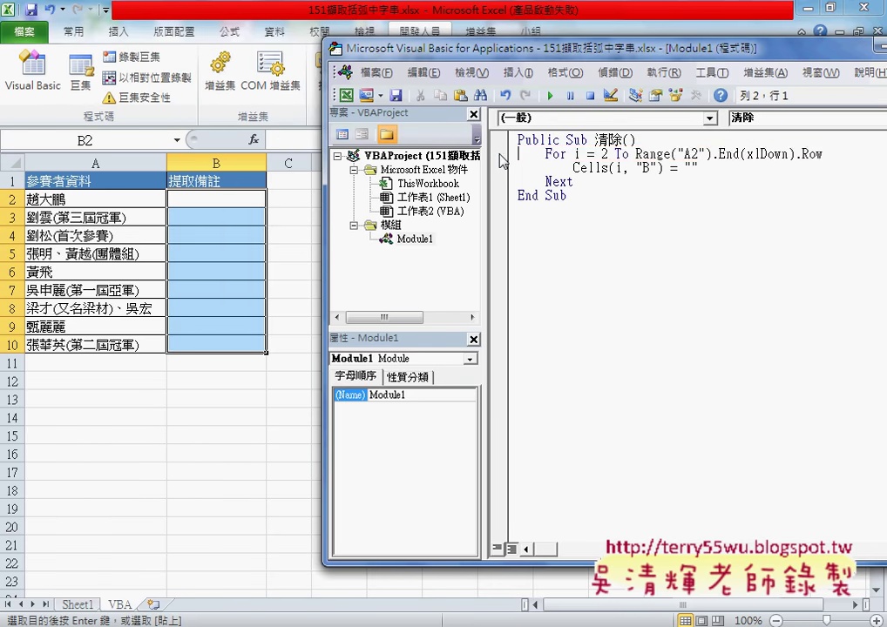
left_click(503, 156)
left_click(502, 157)
mouse_move(622, 139)
left_mouse_down()
mouse_move(587, 140)
mouse_move(594, 139)
left_mouse_up()
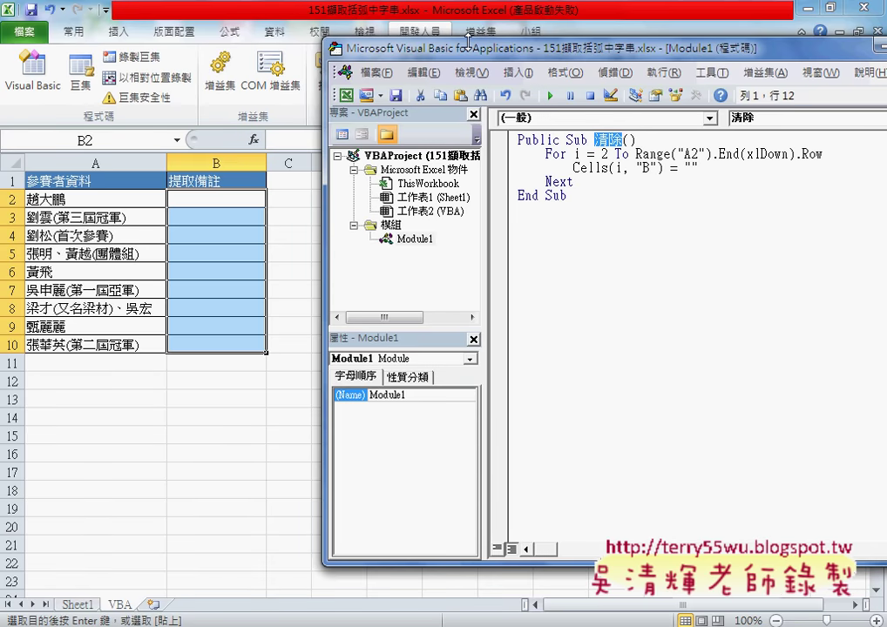
left_click(77, 604)
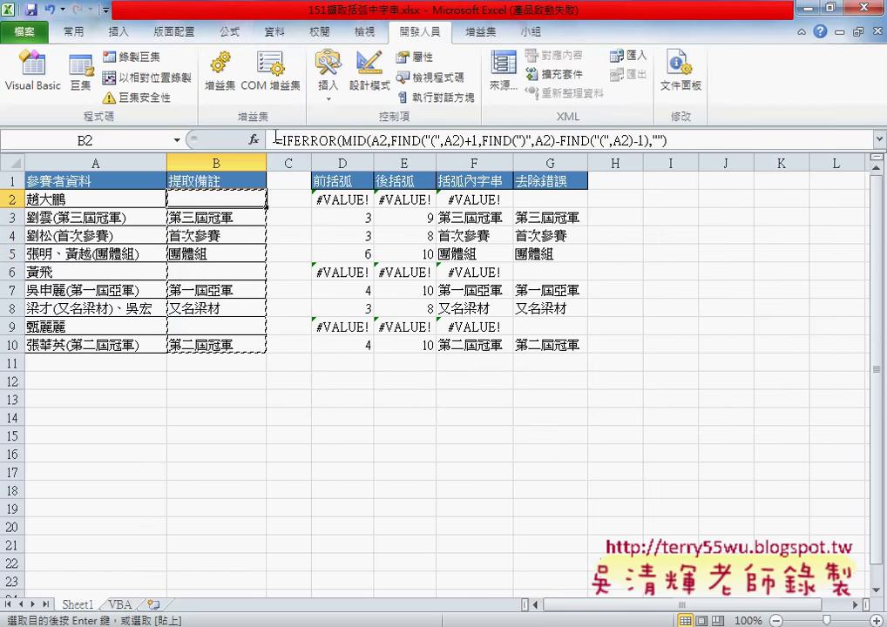
left_click_drag(273, 139, 706, 145)
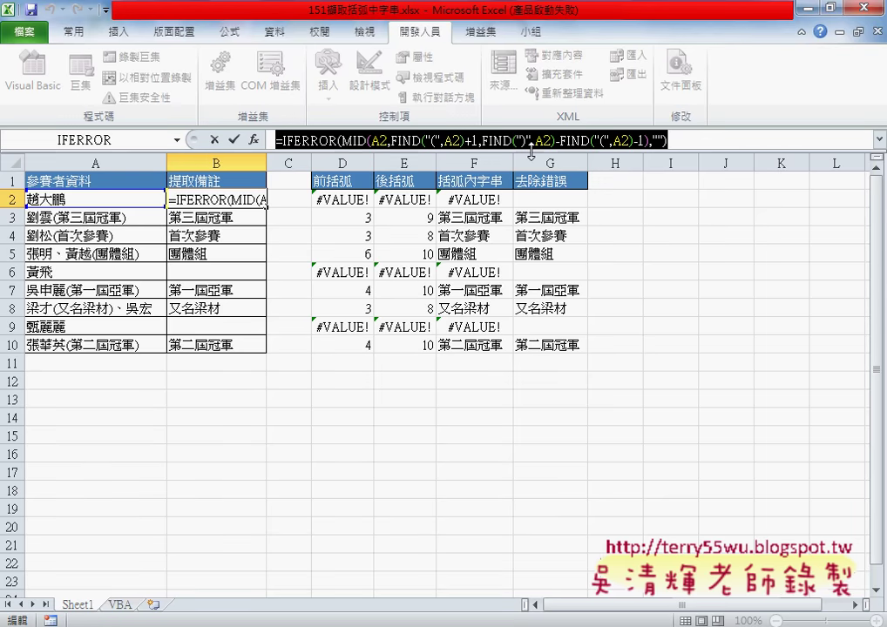
left_click(214, 139)
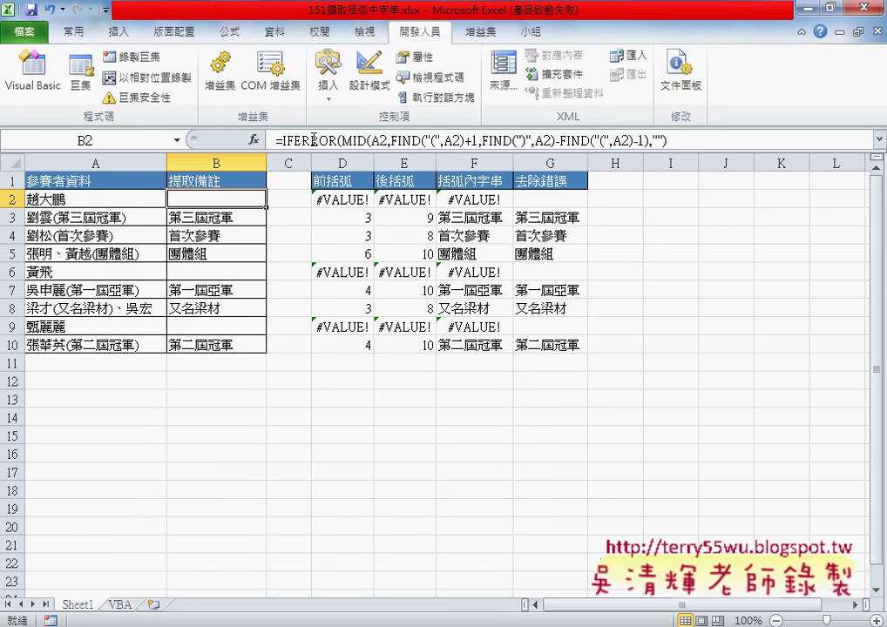
left_click(120, 605)
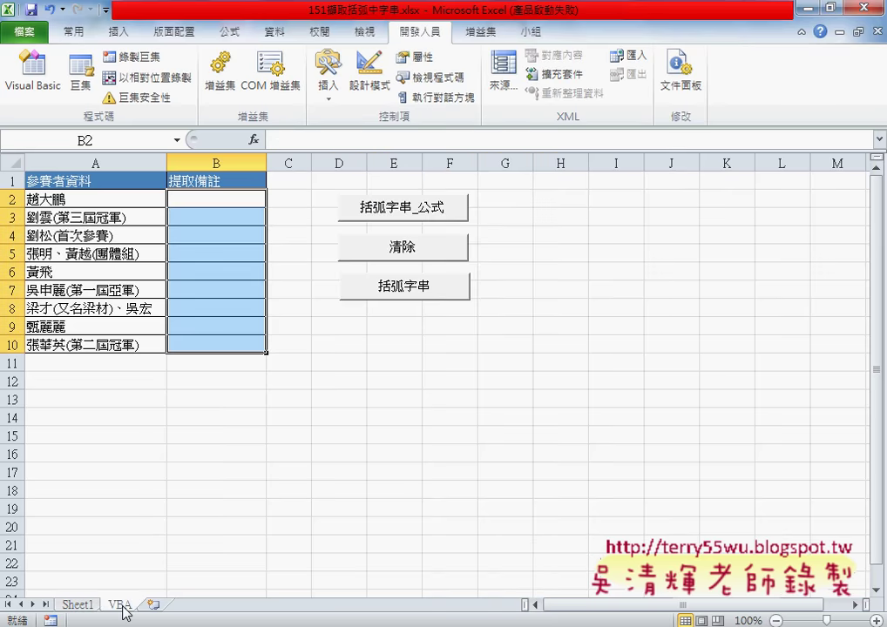
left_click(229, 202)
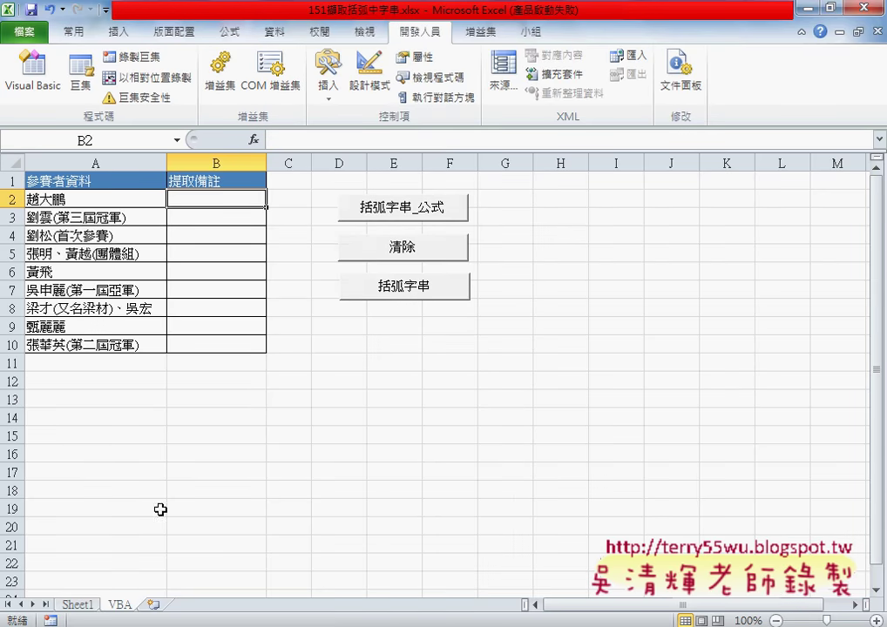
left_click(83, 605)
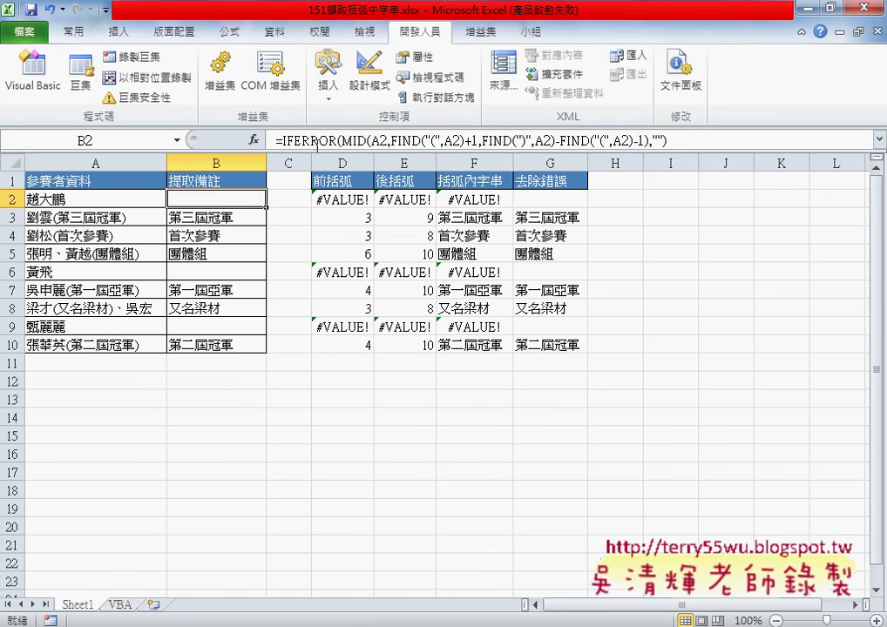
left_click(118, 604)
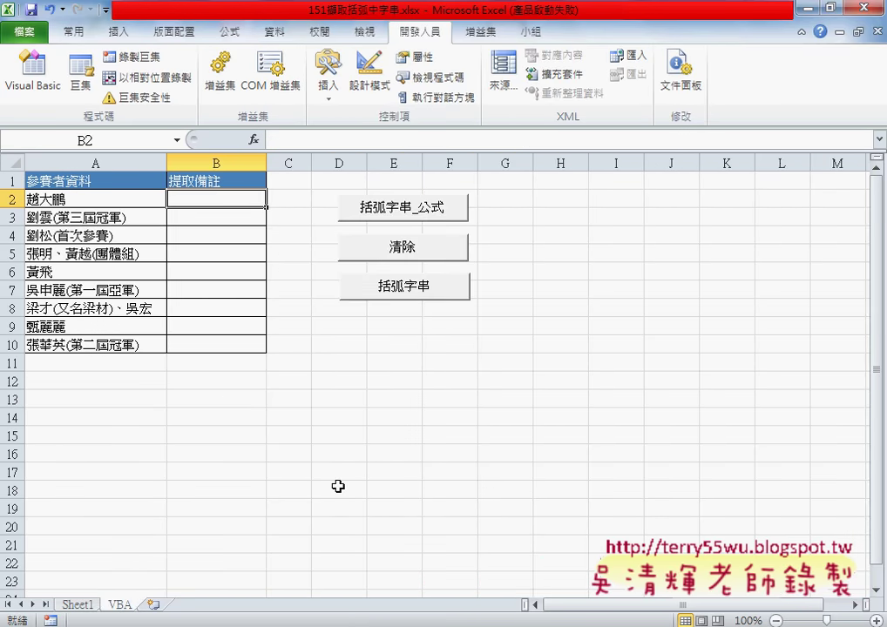
key("alt+F11")
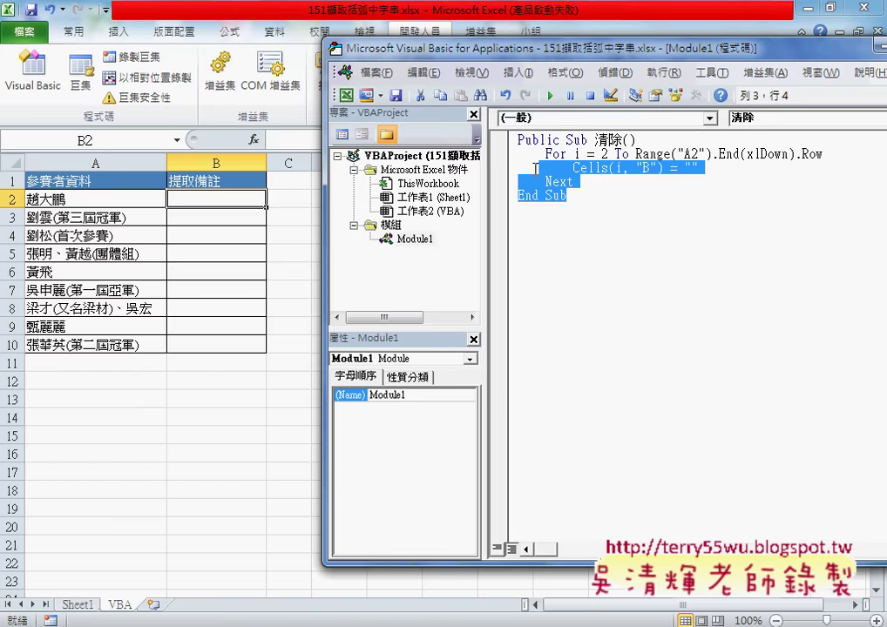
Duplicate the whole 清除 Sub below itself in Module1
left_click_drag(596, 205, 516, 139)
right_click(588, 157)
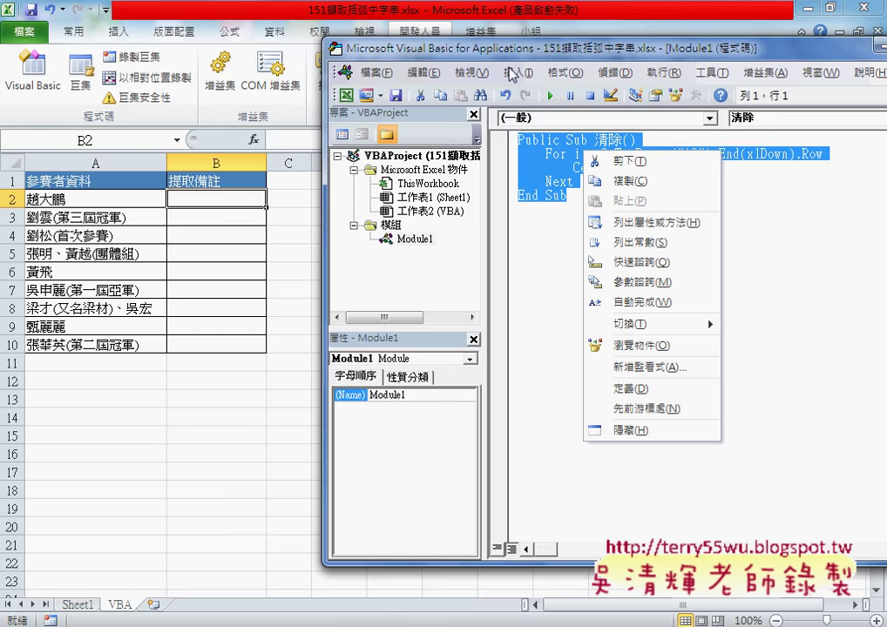
left_click(614, 181)
left_click(568, 225)
right_click(536, 226)
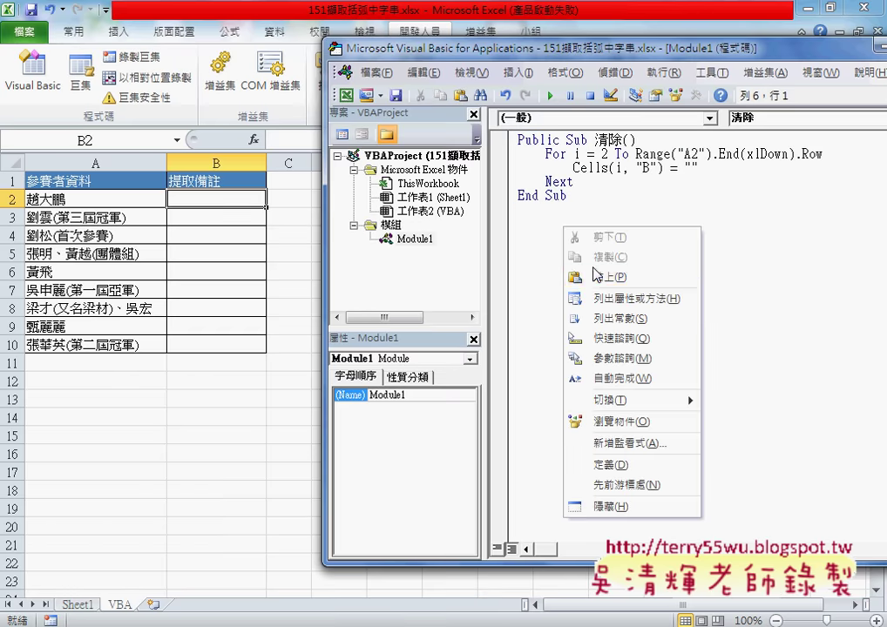
left_click(575, 275)
left_click_drag(449, 50, 439, 68)
left_click_drag(546, 68, 505, 239)
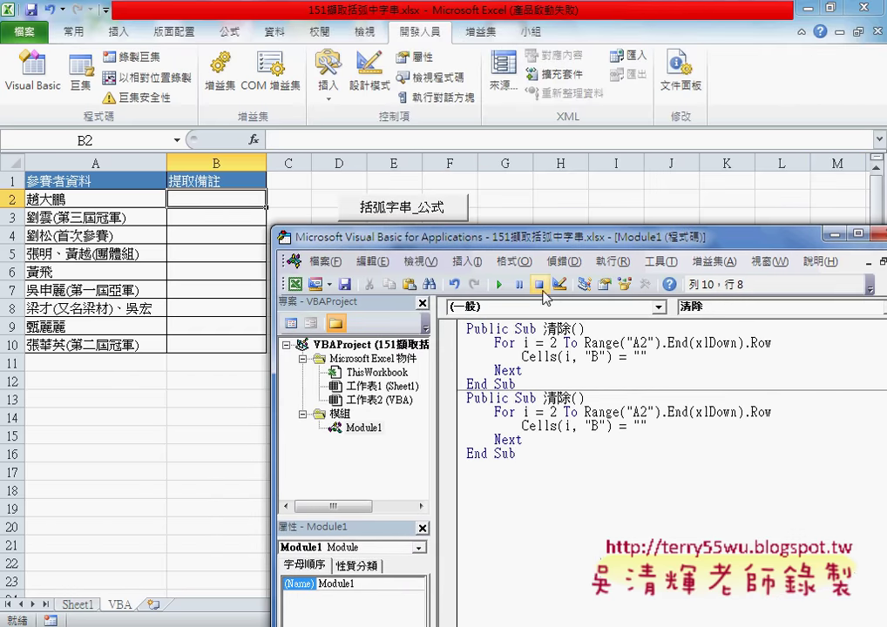
Rename the copied procedure's header to 括弧字串_公式()
left_click(545, 398)
left_click_drag(544, 397, 568, 399)
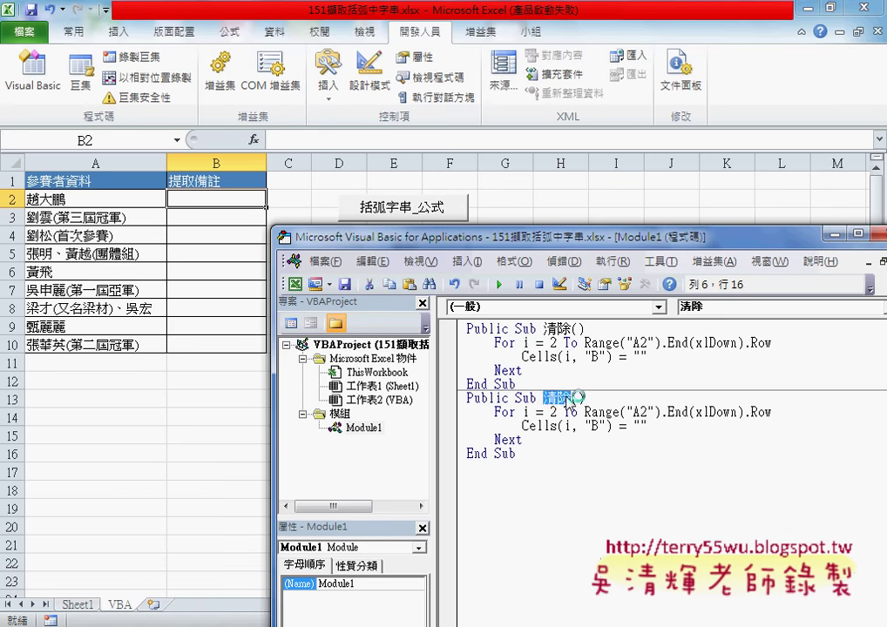
type("vb")
key("BackSpace")
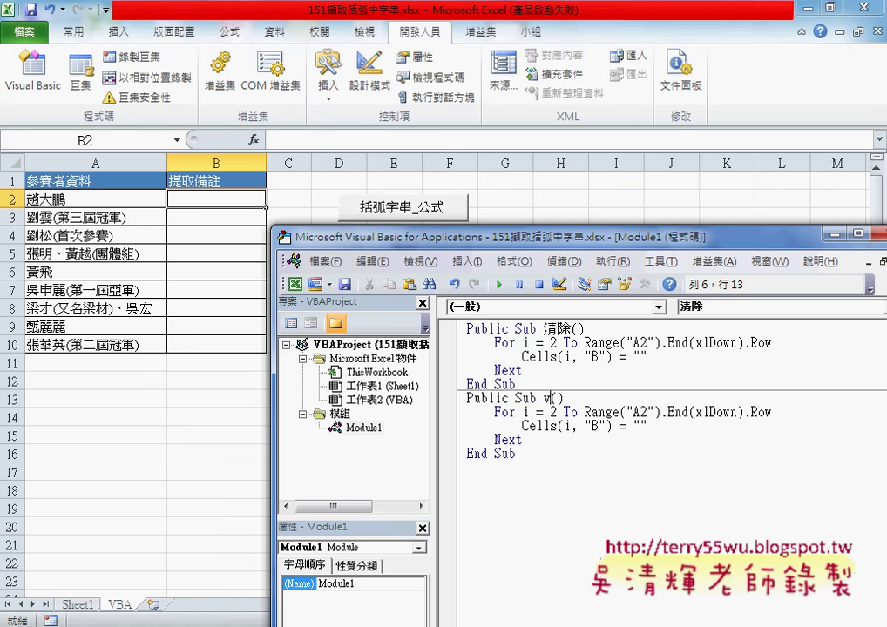
key("BackSpace")
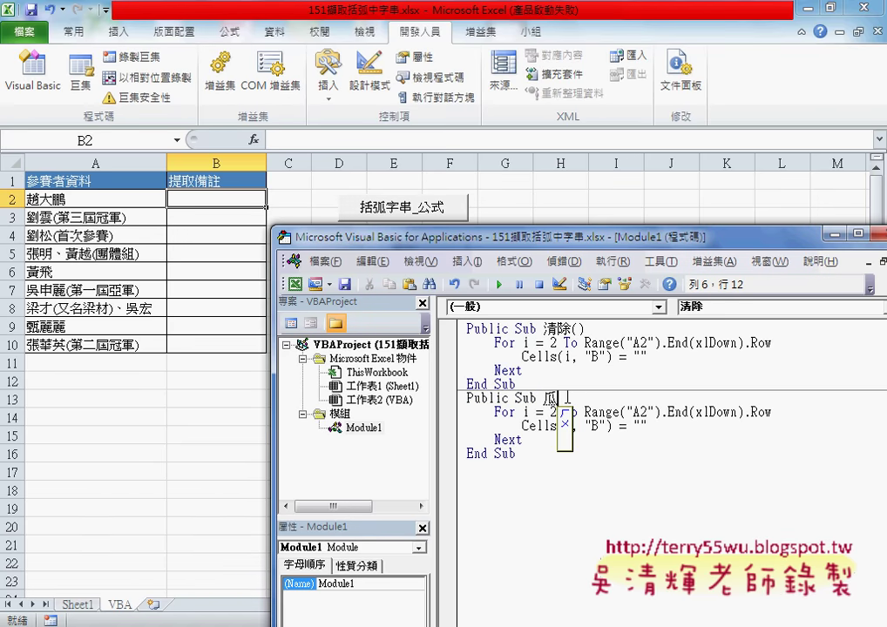
type("括弧自")
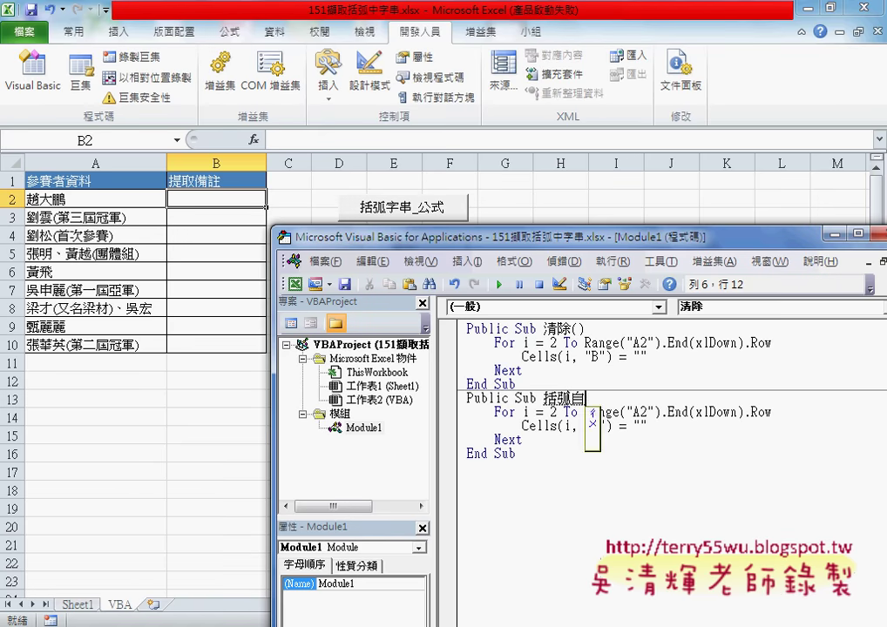
type("字串_(")
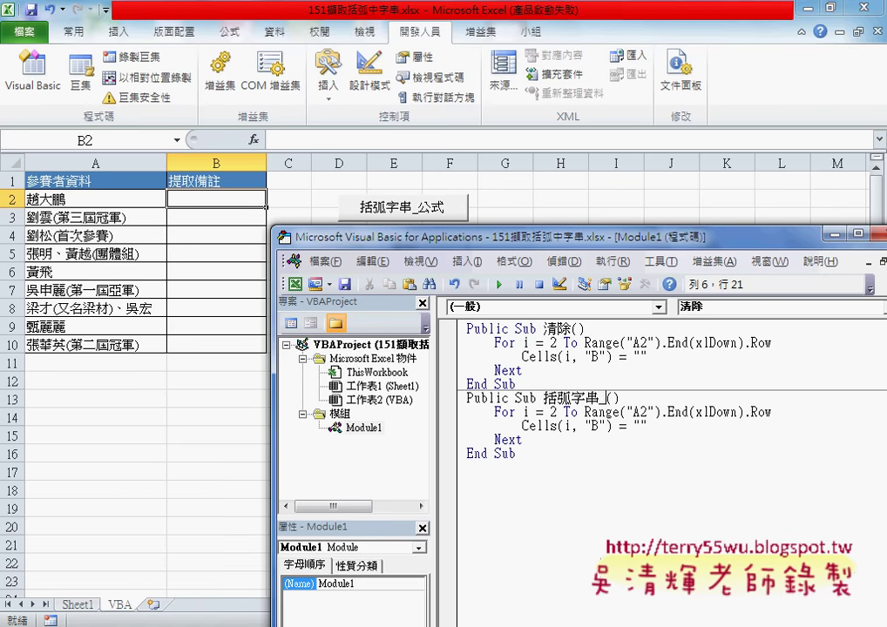
type("_公視")
key("BackSpace")
type("是")
key("Down")
key("Down")
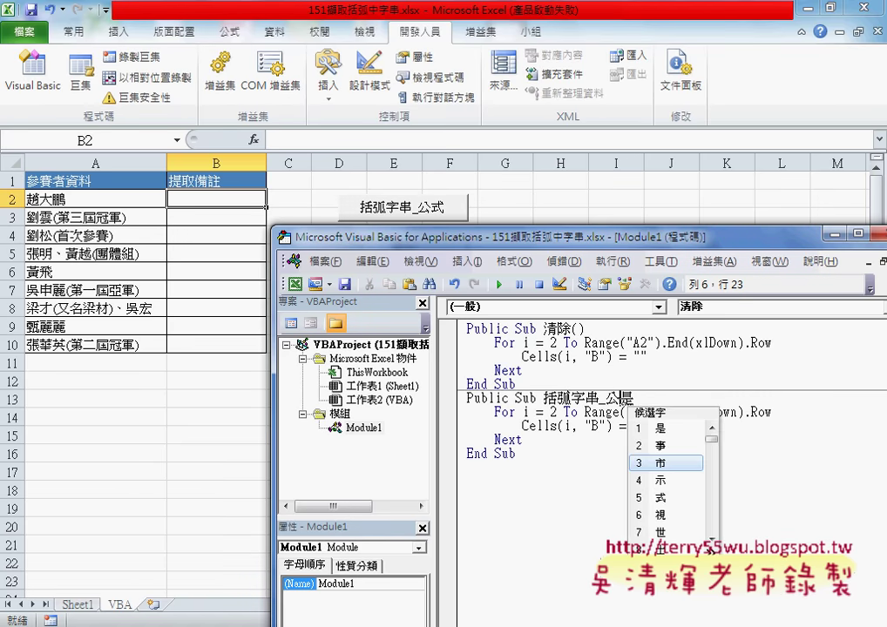
key("Down")
key("Down")
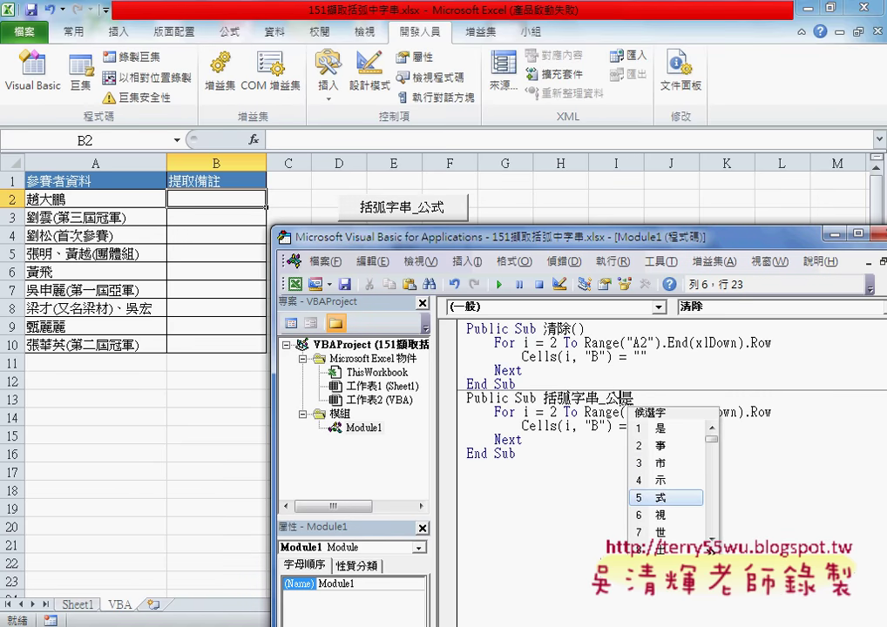
key("Page_Down")
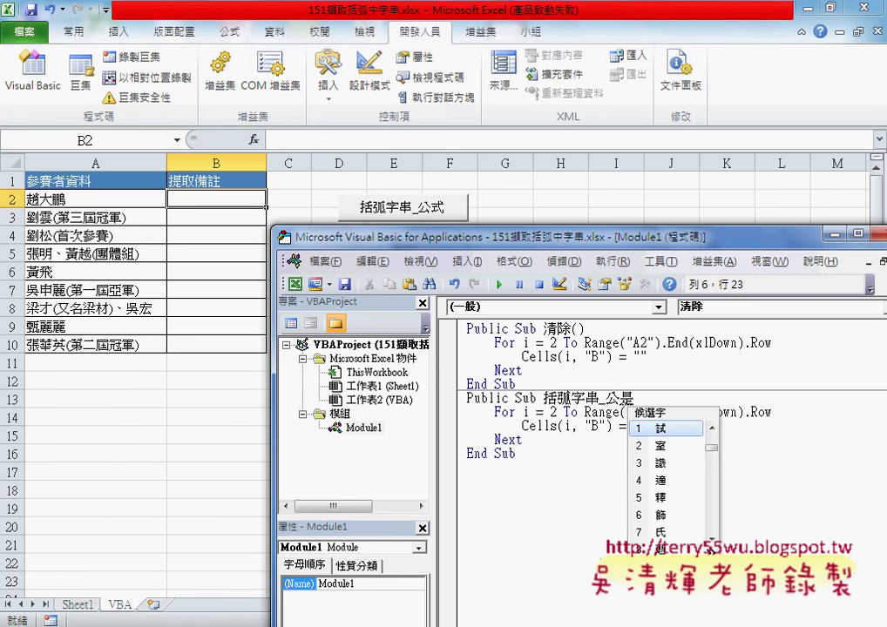
key("Page_Up")
key("Down")
key("Down")
key("Down")
type("5")
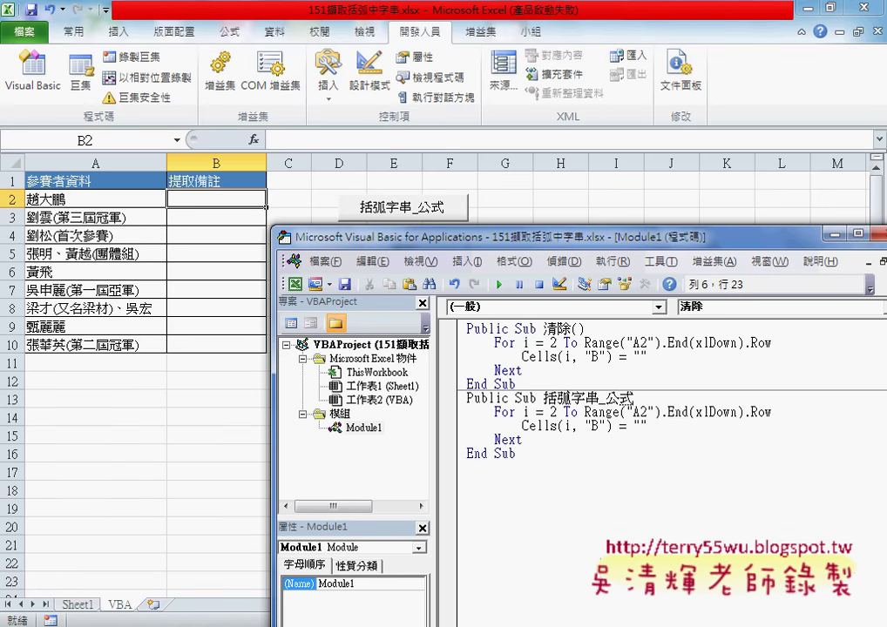
type("()")
left_click(610, 464)
Put the caret between the empty quotes on the 括弧字串_公式 Cells line
key("Up")
key("Up")
key("Up")
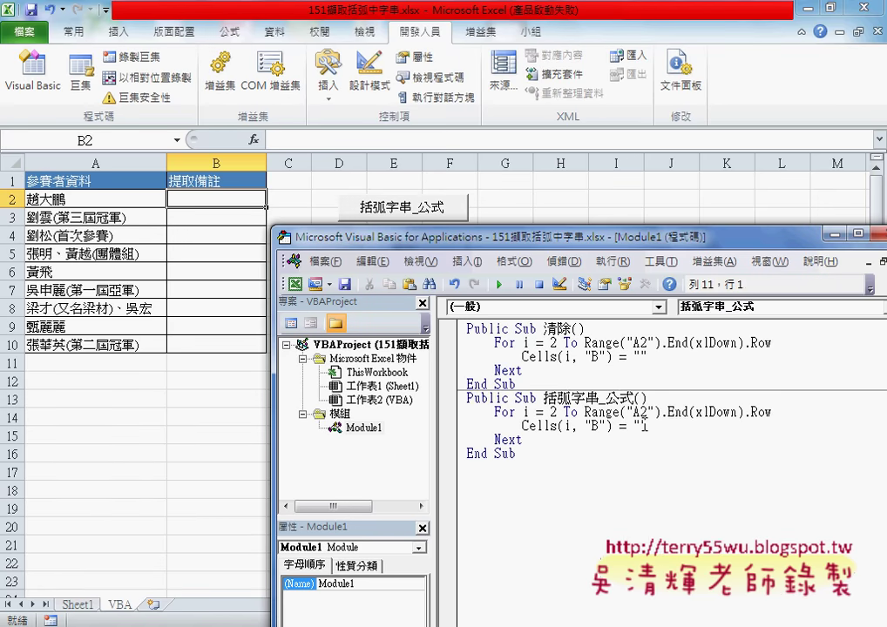
key("End")
key("shift+Left")
key("shift+Left")
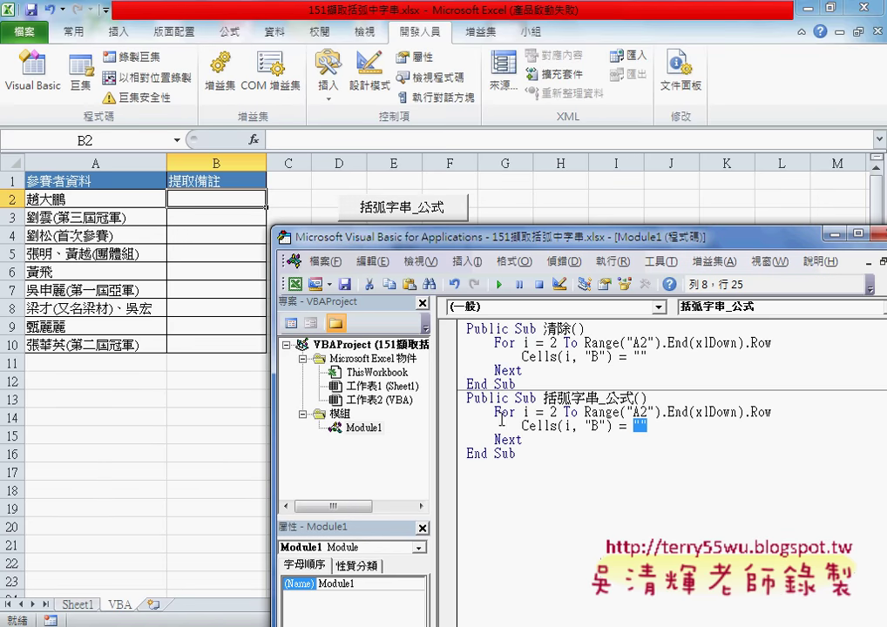
left_click_drag(434, 418, 373, 418)
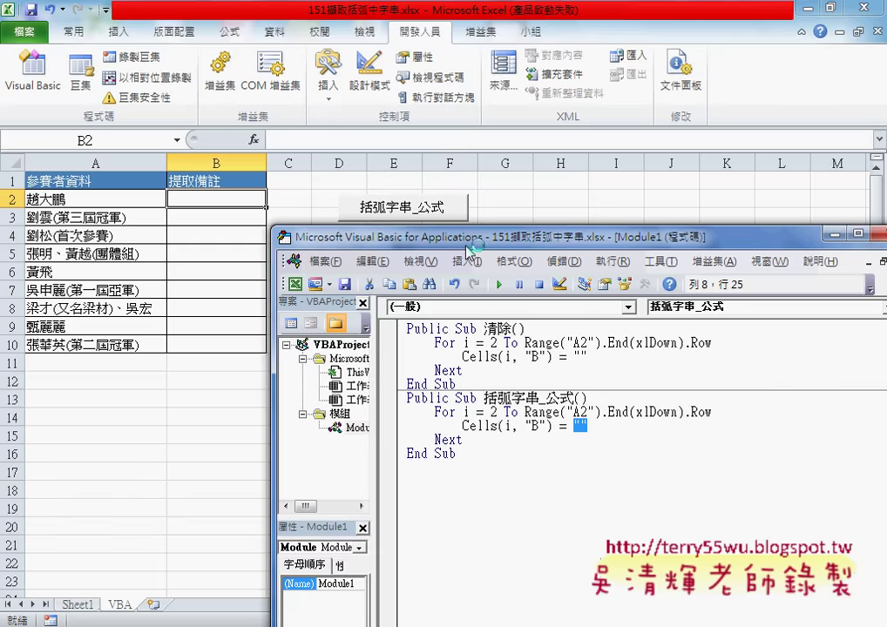
left_click_drag(469, 247, 419, 115)
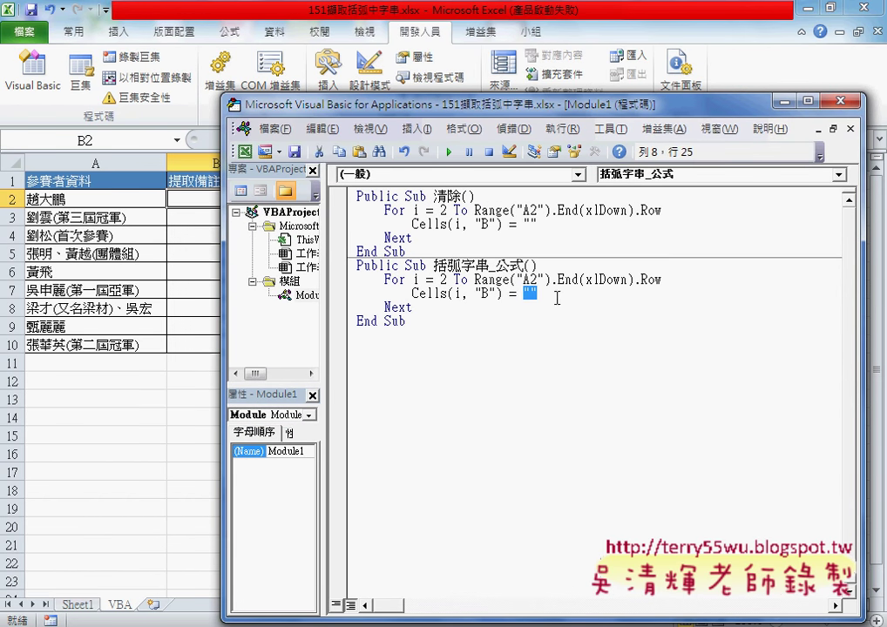
left_click(531, 294)
Copy B2's IFERROR formula text from Sheet1's formula bar, then cancel the cell edit
left_click(77, 604)
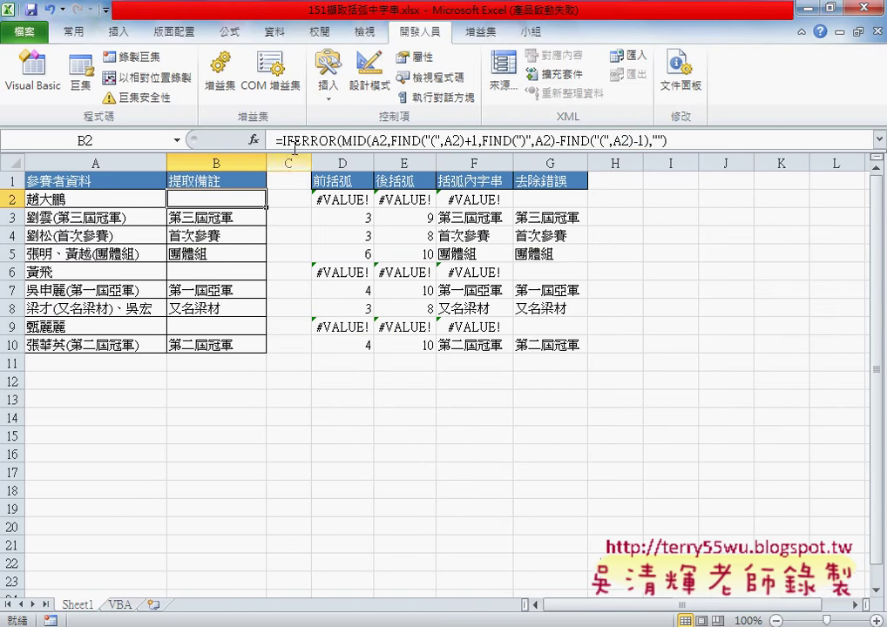
left_click_drag(276, 140, 591, 139)
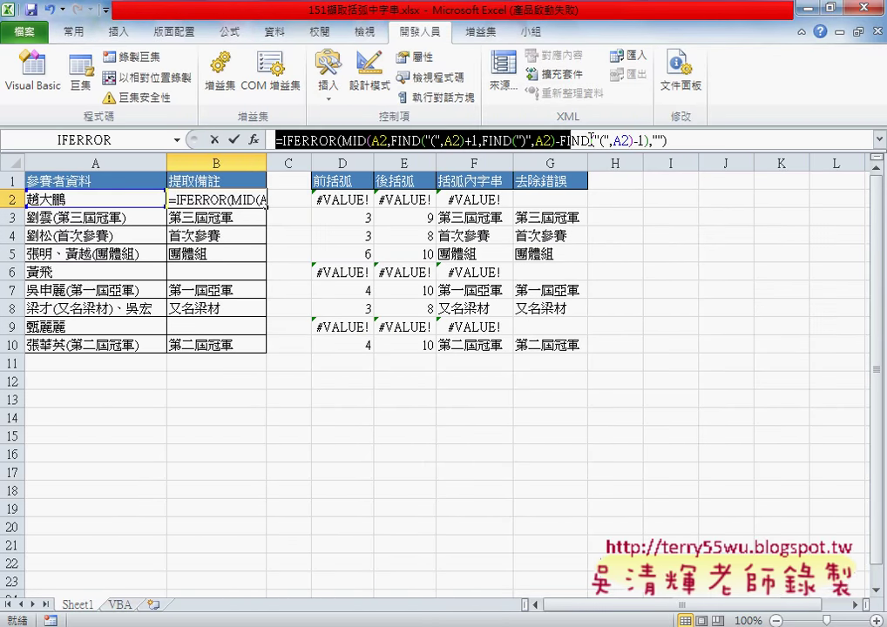
right_click(495, 142)
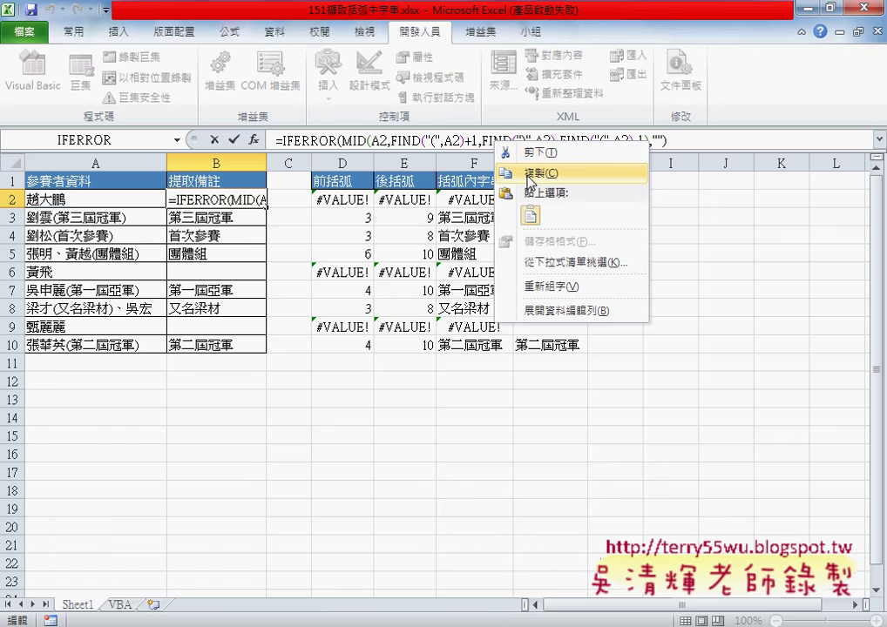
left_click(521, 174)
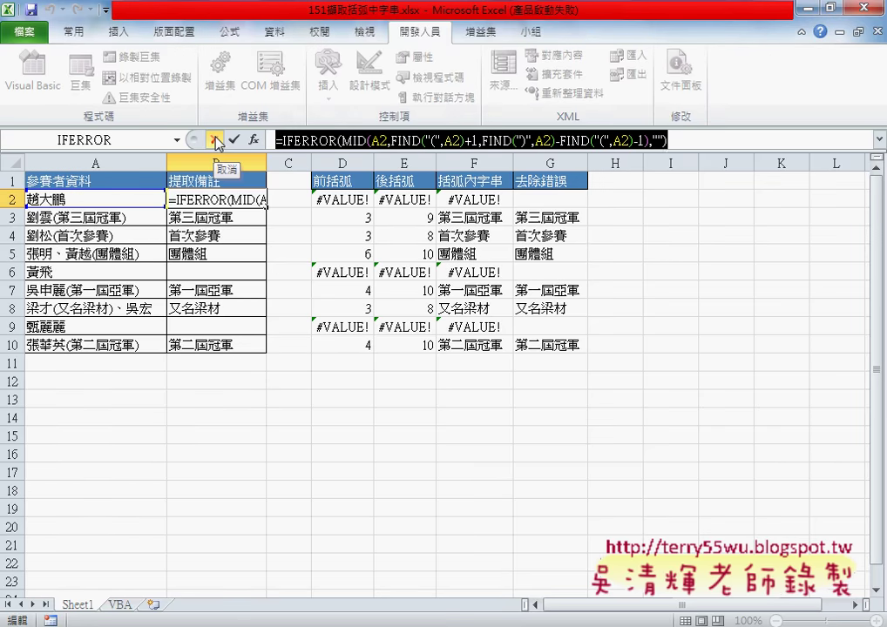
key("alt+F11")
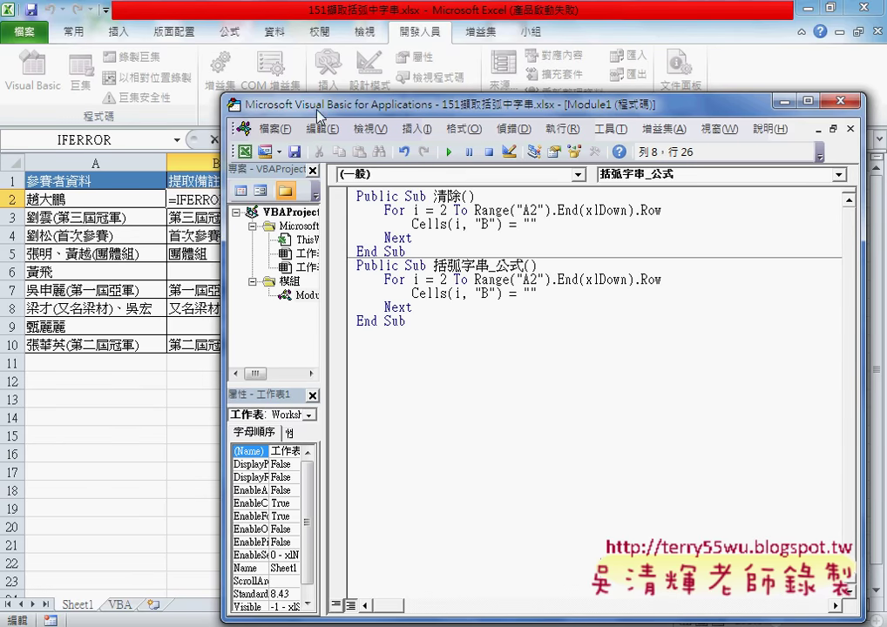
left_click(216, 146)
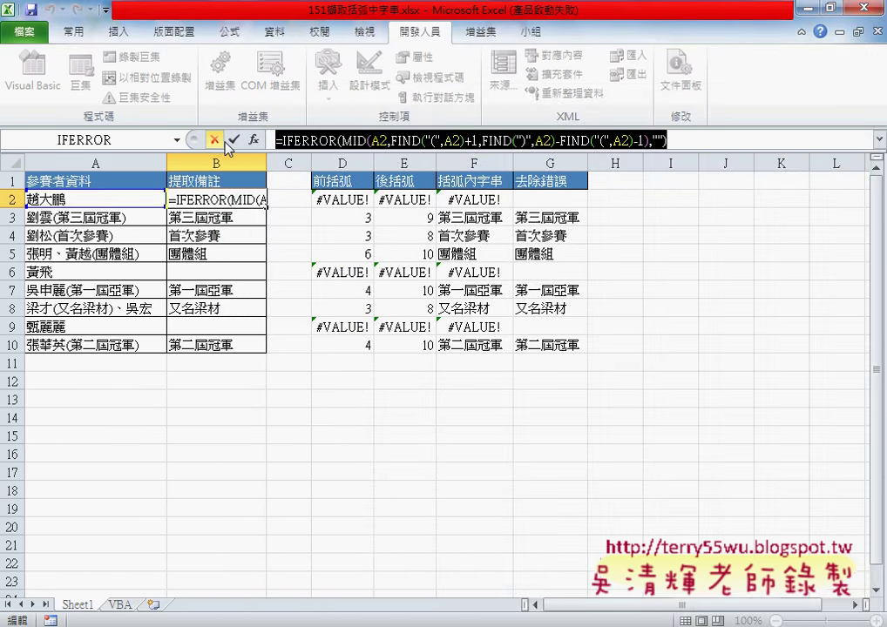
left_click(214, 139)
Paste the IFERROR formula into the Cells line, producing an 'expected end of statement' error
key("alt+F11")
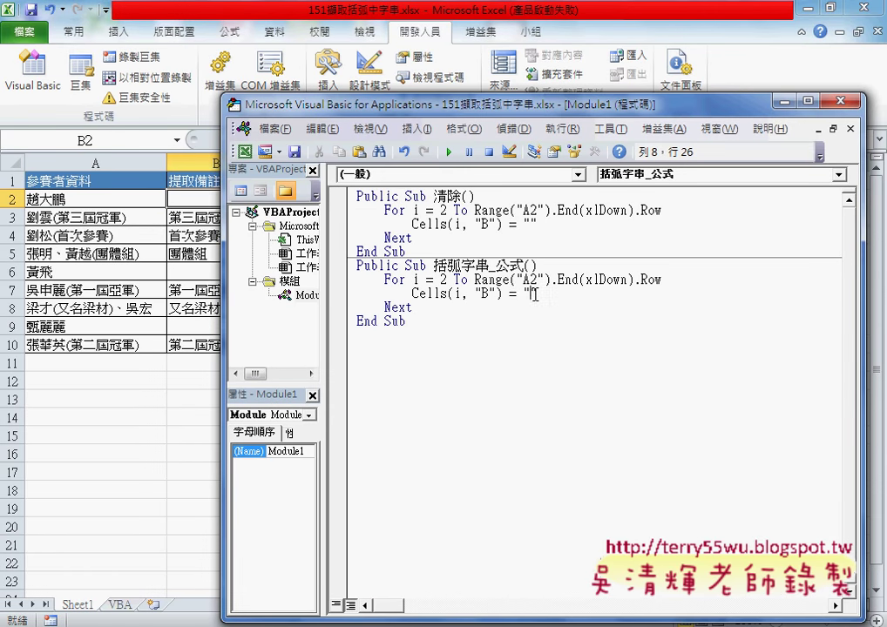
key("ctrl+v")
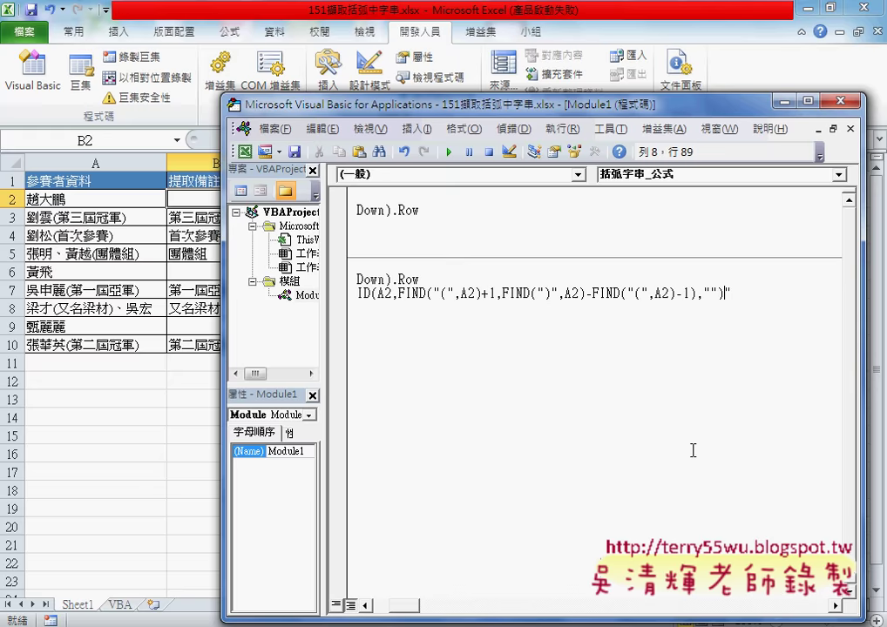
left_click(692, 452)
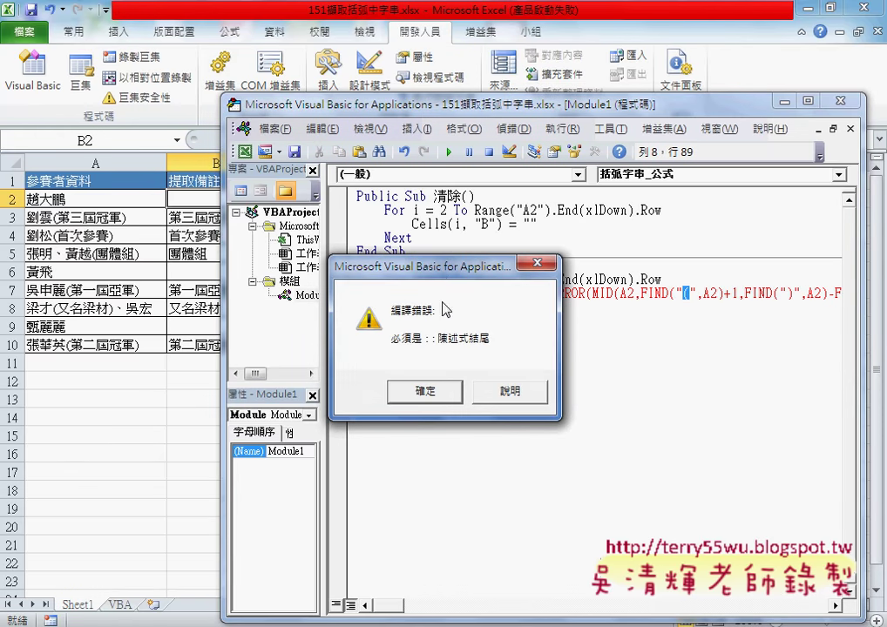
Dismiss the compile error and undo the paste, restoring Cells(i, "B") = ""
left_click_drag(409, 265, 515, 371)
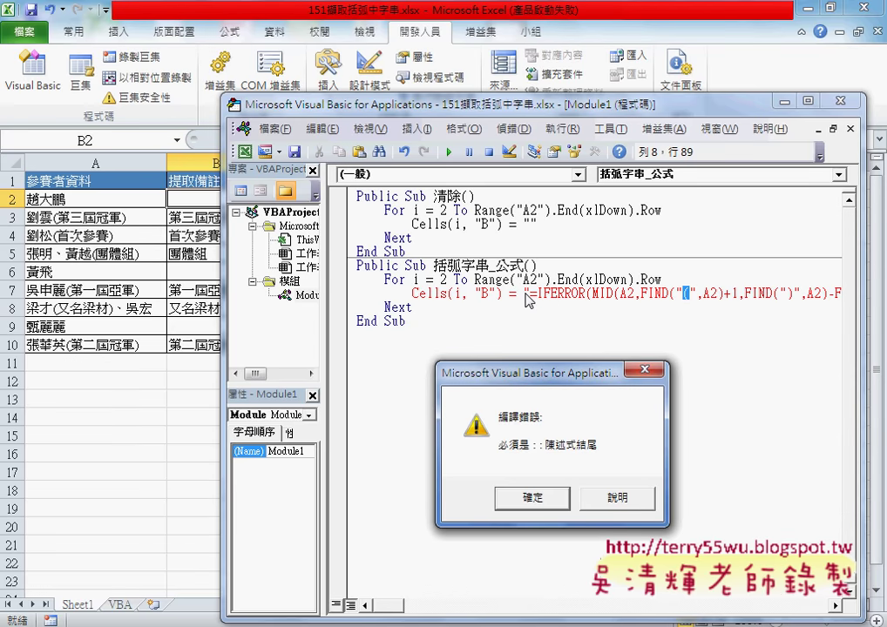
left_click(532, 498)
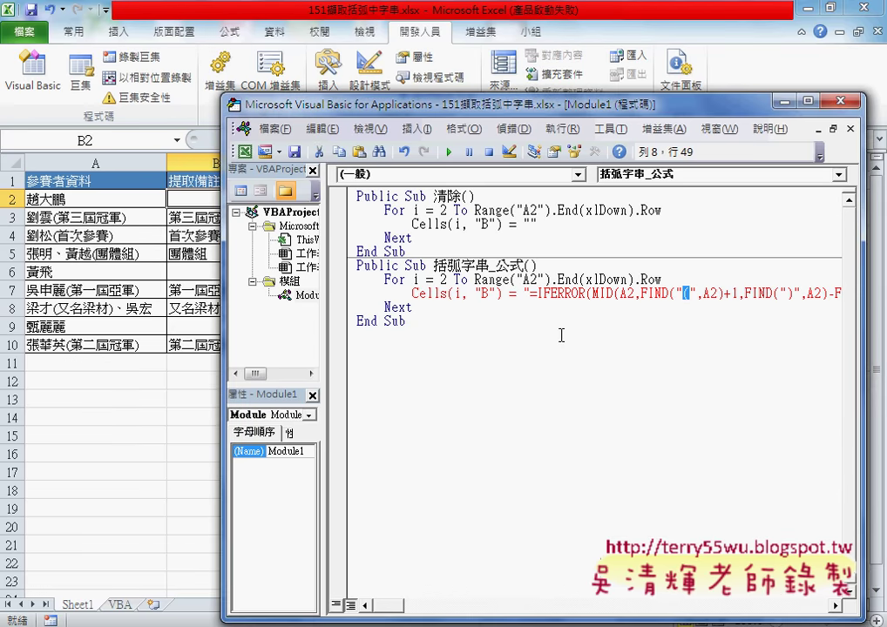
key("ctrl+z")
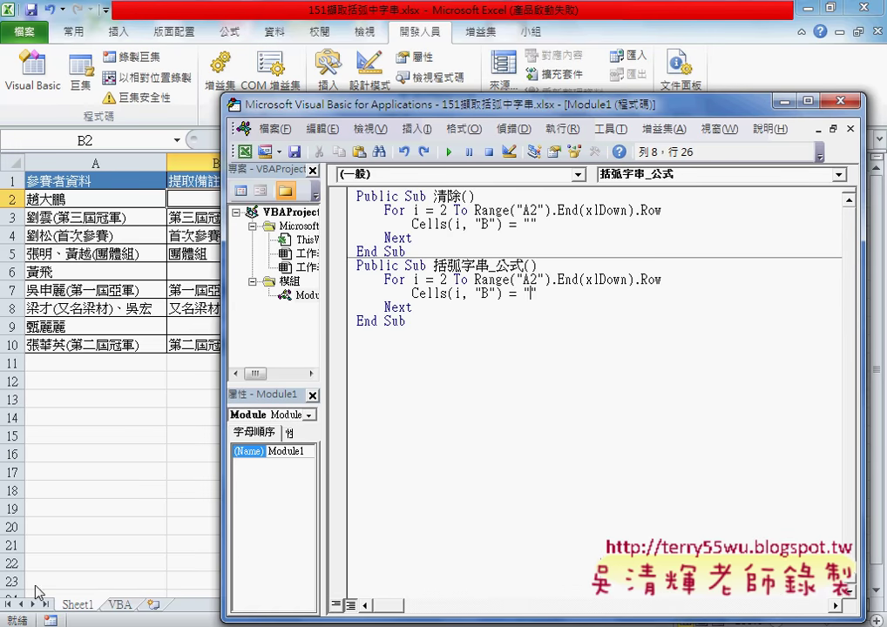
Launch Notepad from the Start menu's 附屬應用程式 group
key("super")
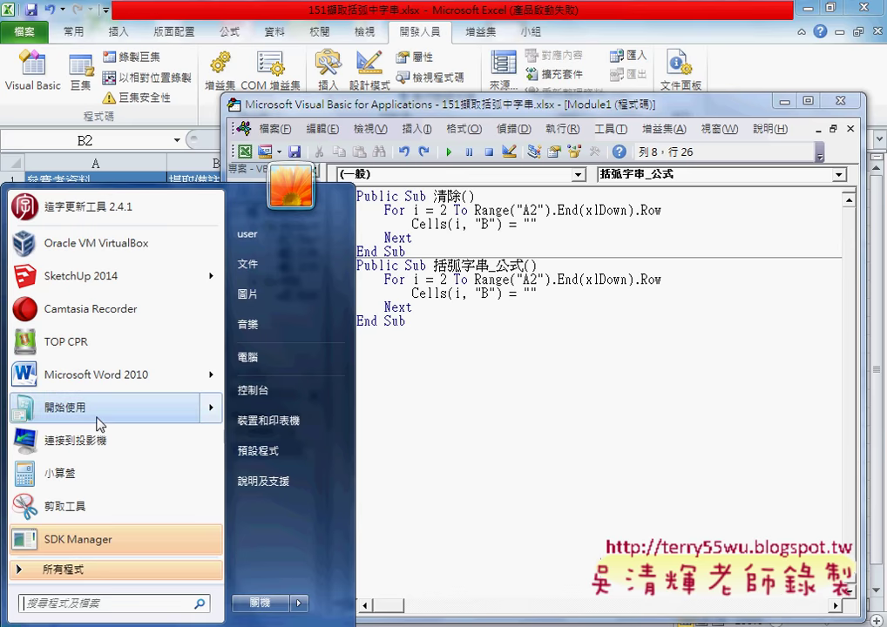
left_click(71, 570)
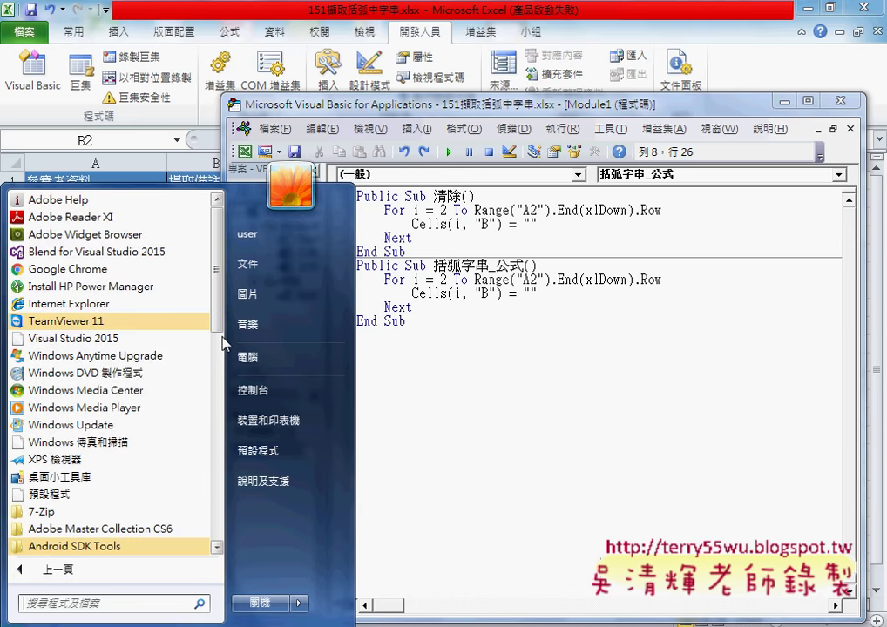
left_click_drag(222, 321, 222, 535)
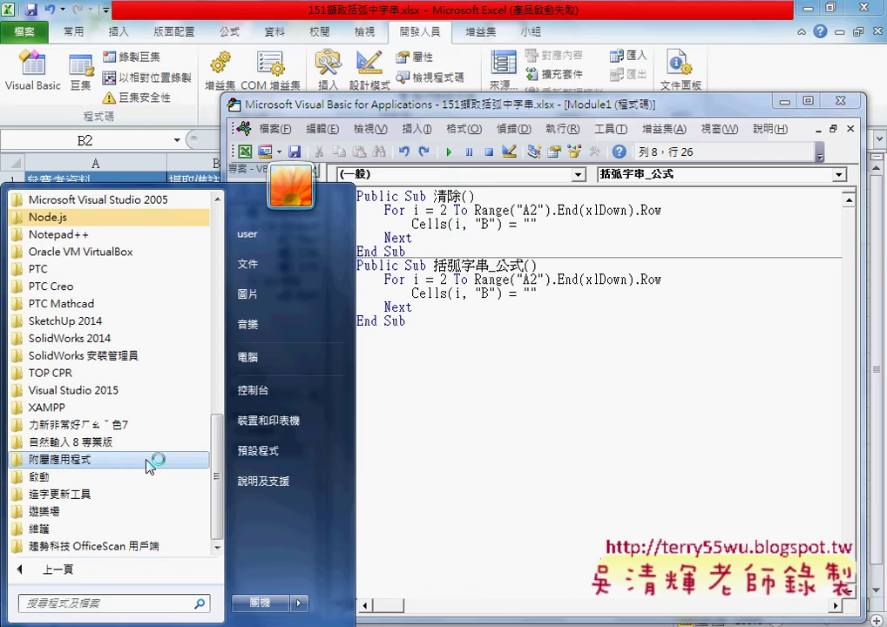
left_click(148, 467)
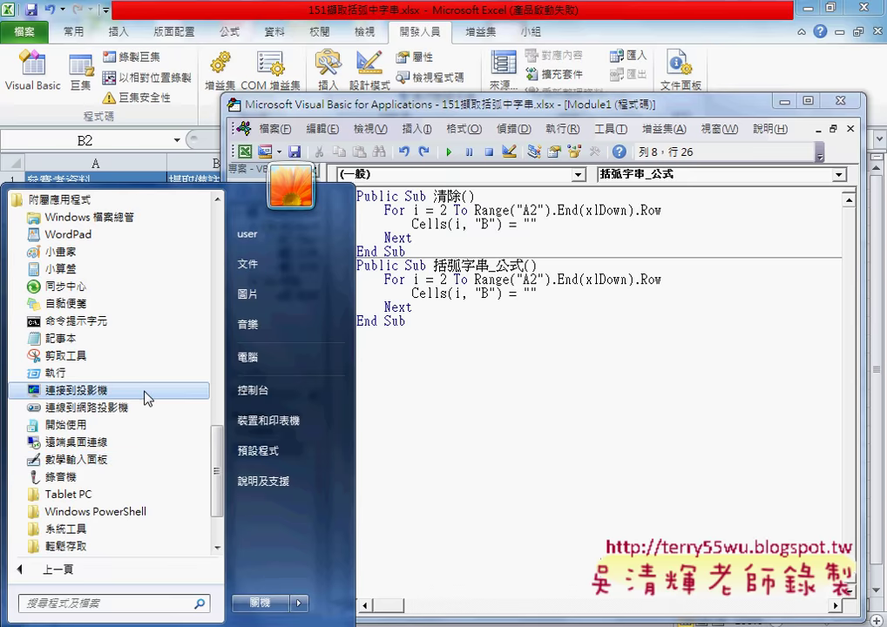
left_click(144, 347)
Paste the B2 IFERROR formula into the untitled note
right_click(327, 297)
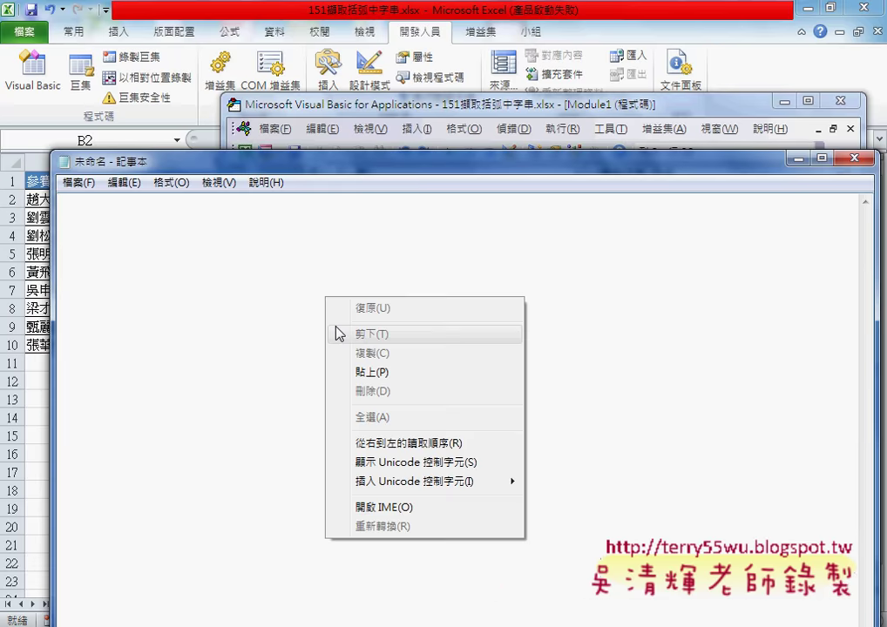
left_click(361, 373)
left_click_drag(390, 161, 410, 69)
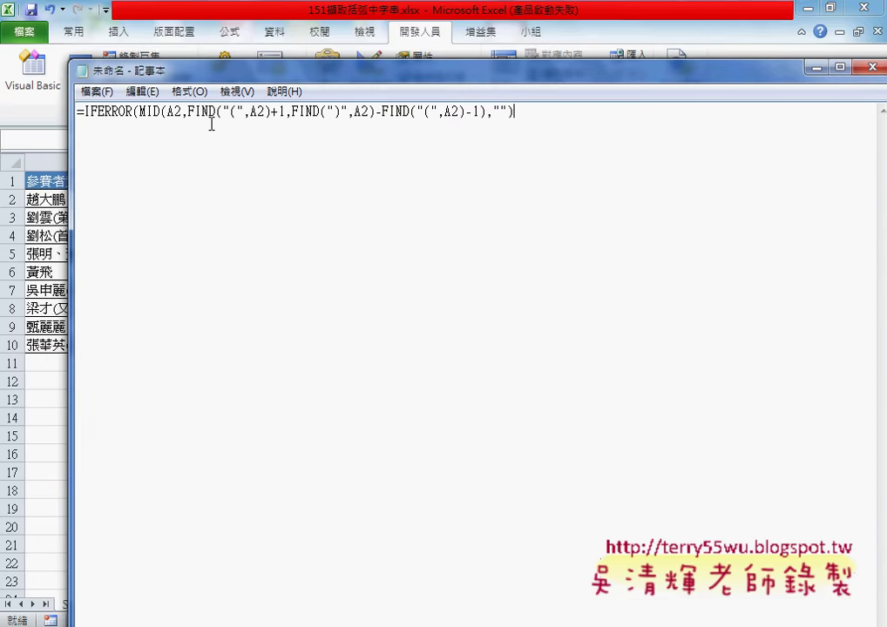
double_click(228, 111)
left_click(231, 110)
type("\"")
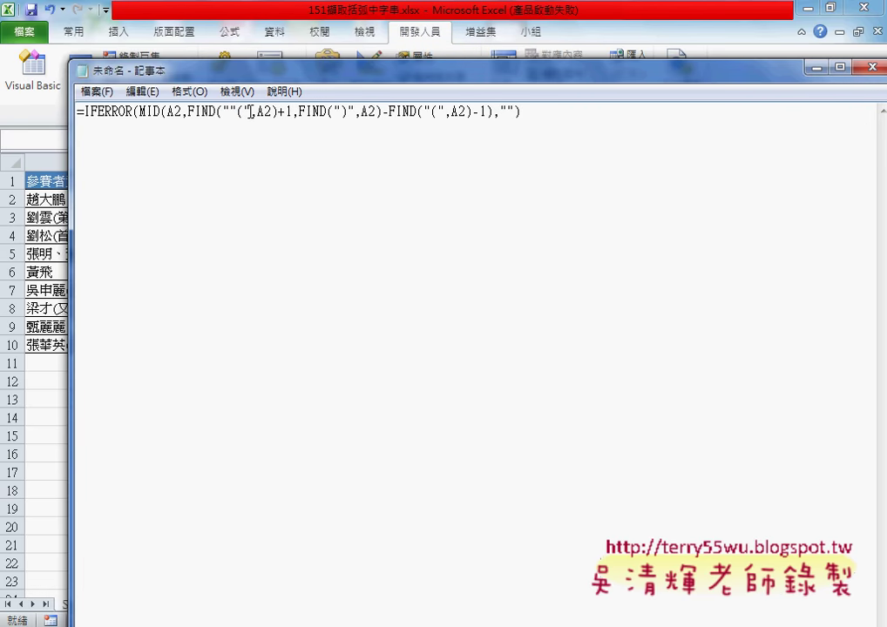
key("BackSpace")
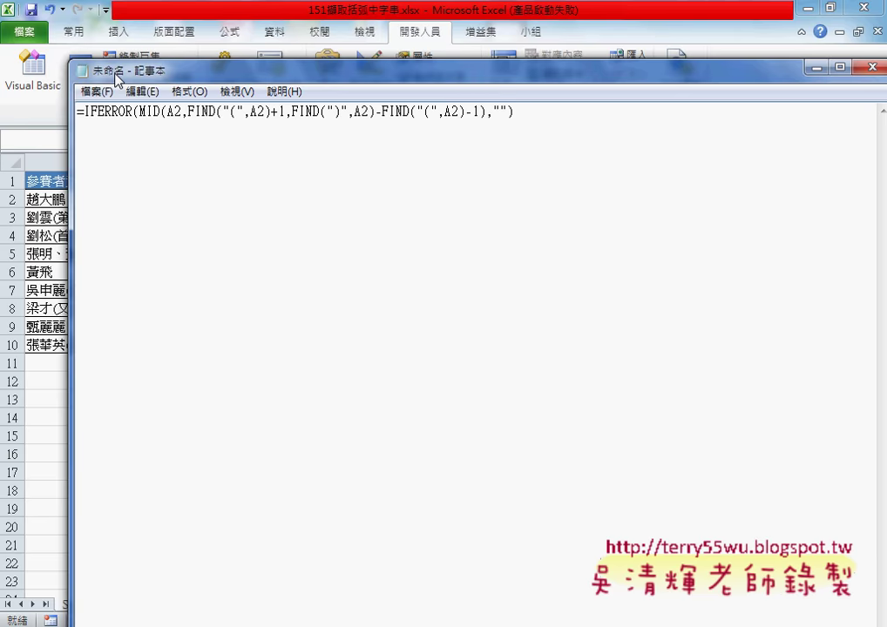
left_click(142, 92)
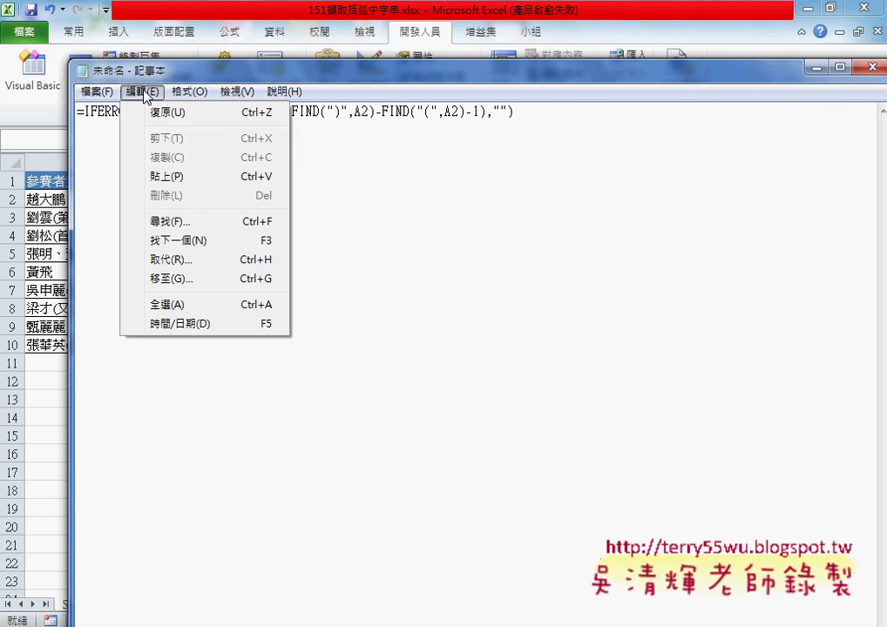
Replace every " with "" throughout the formula using 取代 and 全部取代
left_click(174, 260)
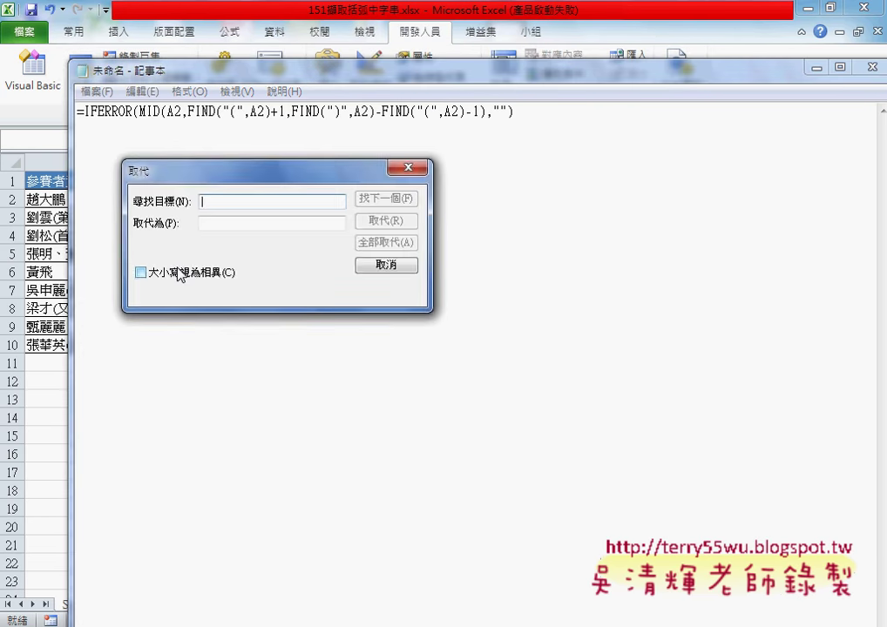
type("\"")
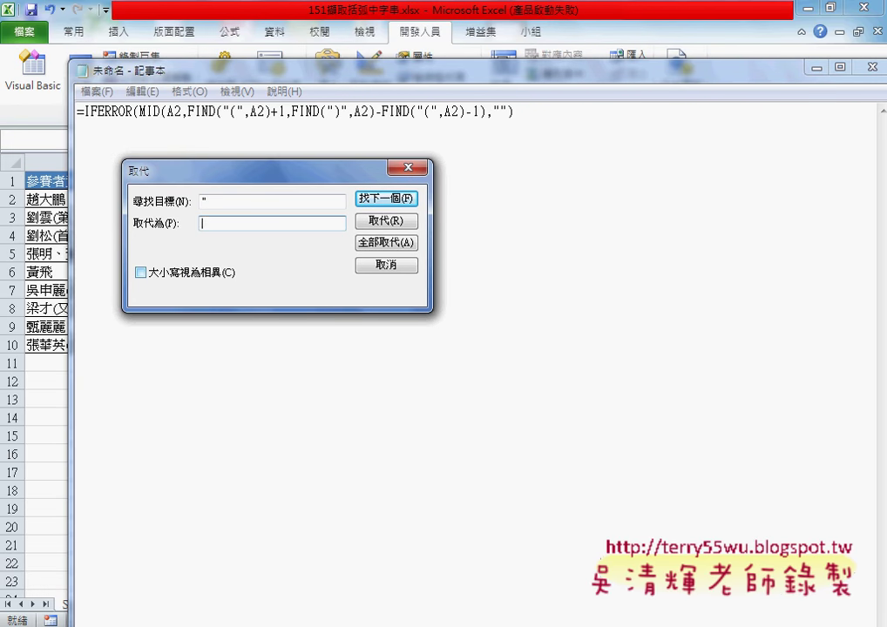
left_click(272, 223)
type("\"\"")
left_click(388, 243)
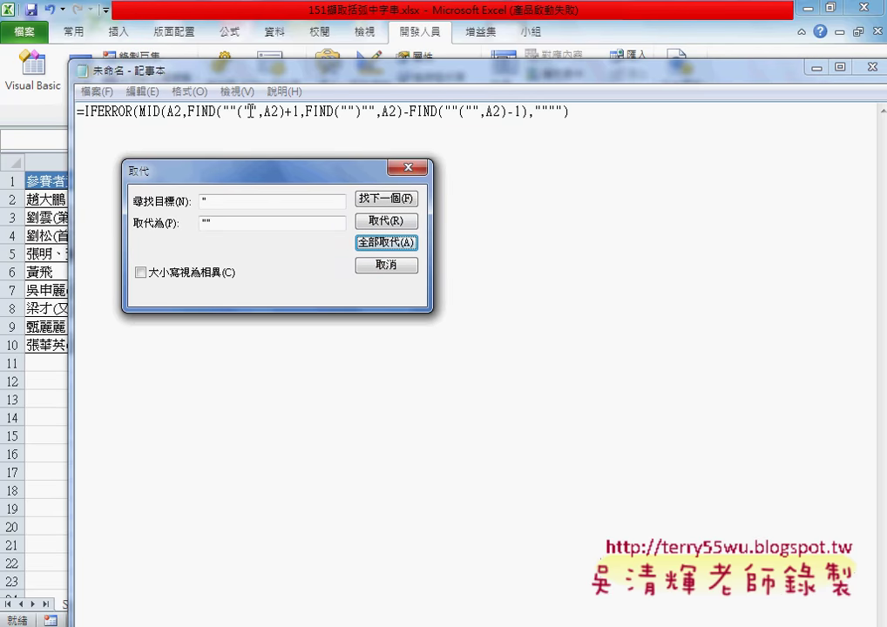
left_click(375, 264)
Copy the quote-doubled formula line and minimise Notepad
type(")")
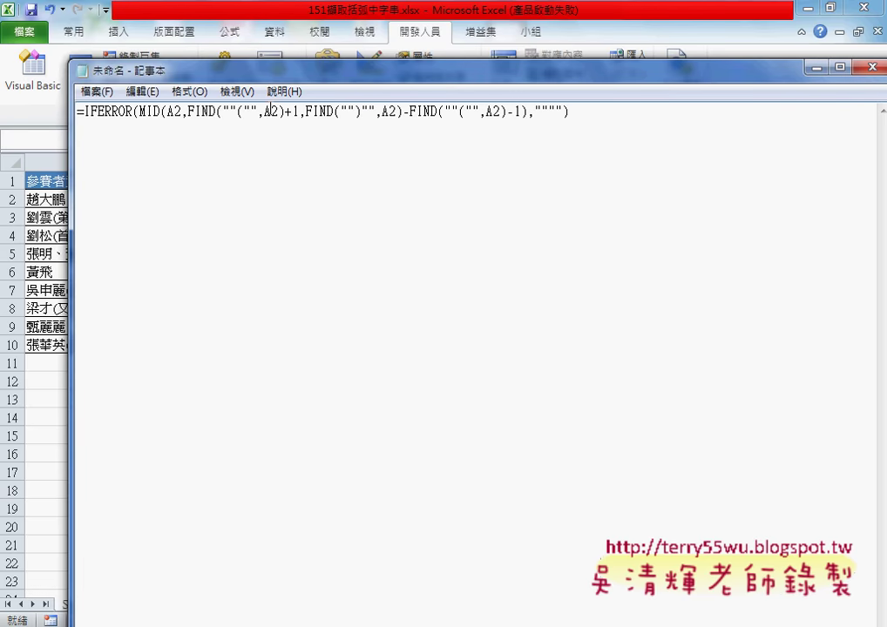
left_click_drag(223, 111, 254, 111)
left_click_drag(570, 112, 75, 111)
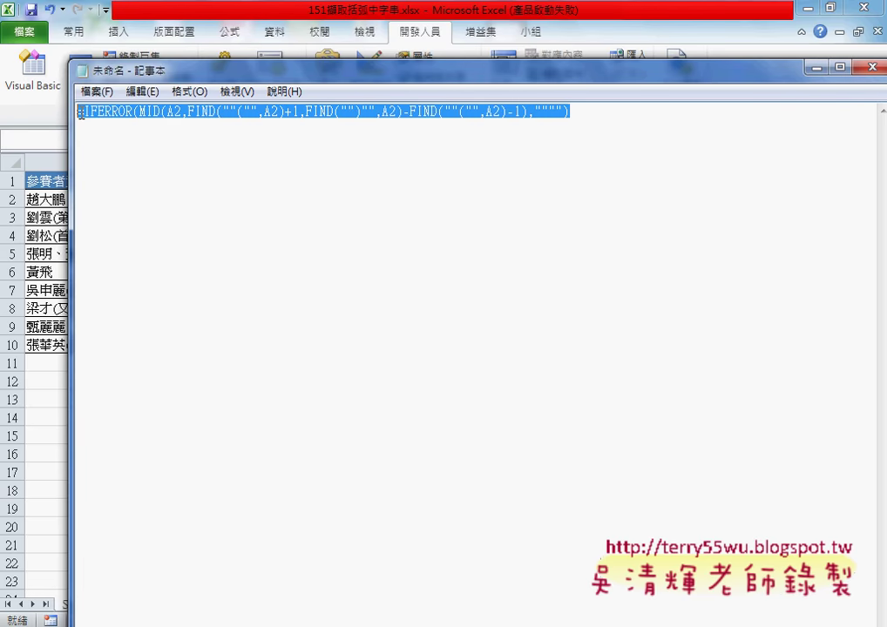
right_click(130, 113)
left_click(177, 169)
left_click(811, 68)
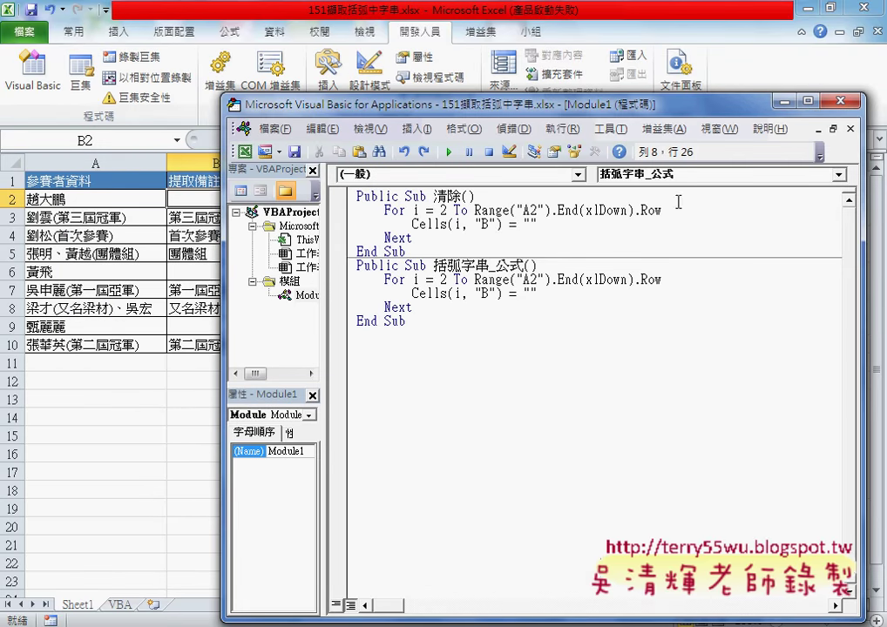
Paste the quote-doubled formula into the 括弧字串_公式 Cells line's empty quotes
left_click_drag(564, 107, 431, 83)
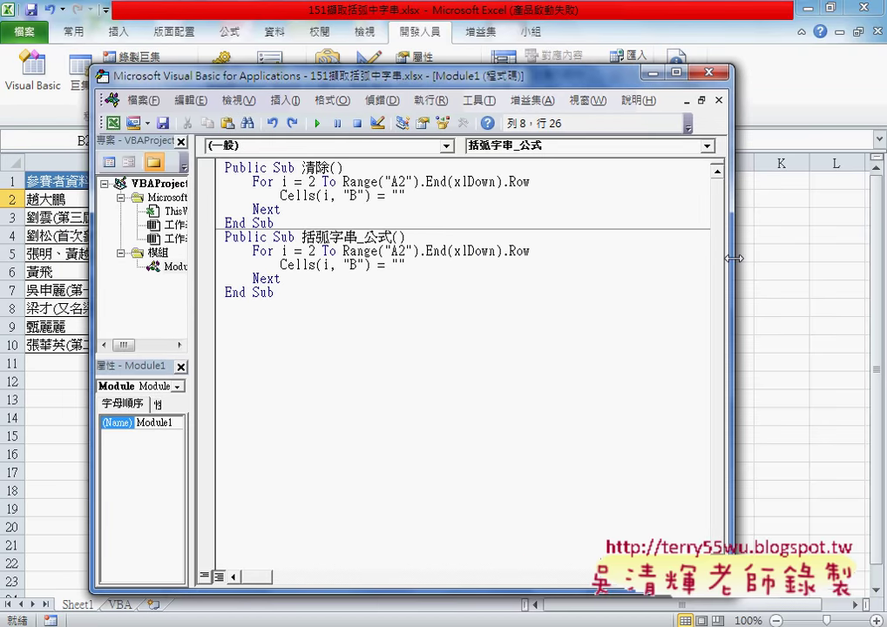
left_click_drag(733, 257, 843, 257)
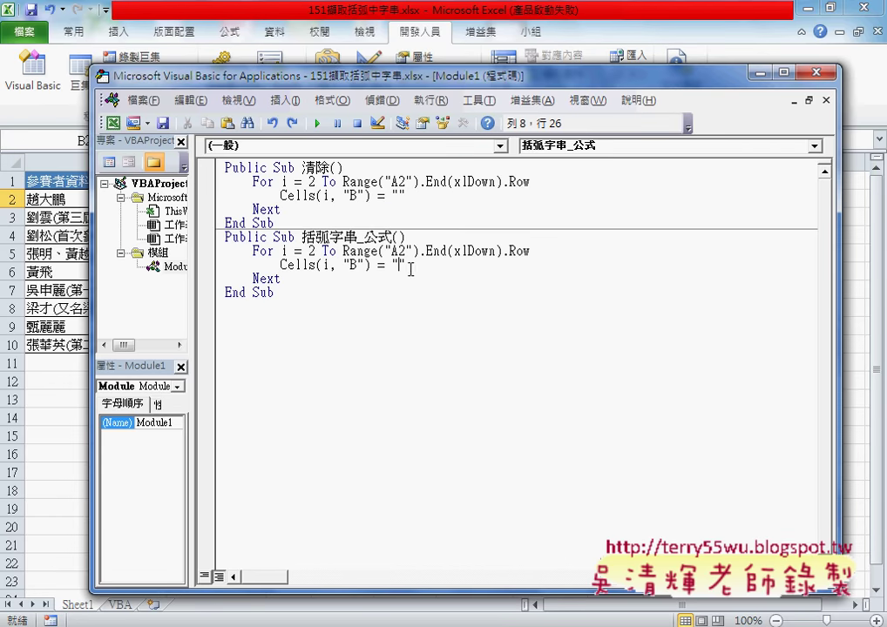
double_click(399, 195)
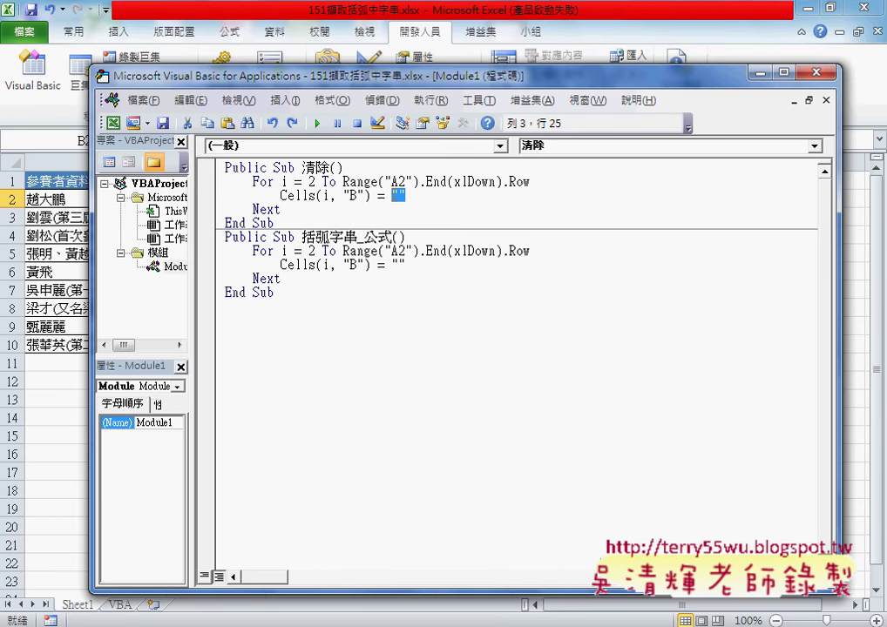
left_click(401, 265)
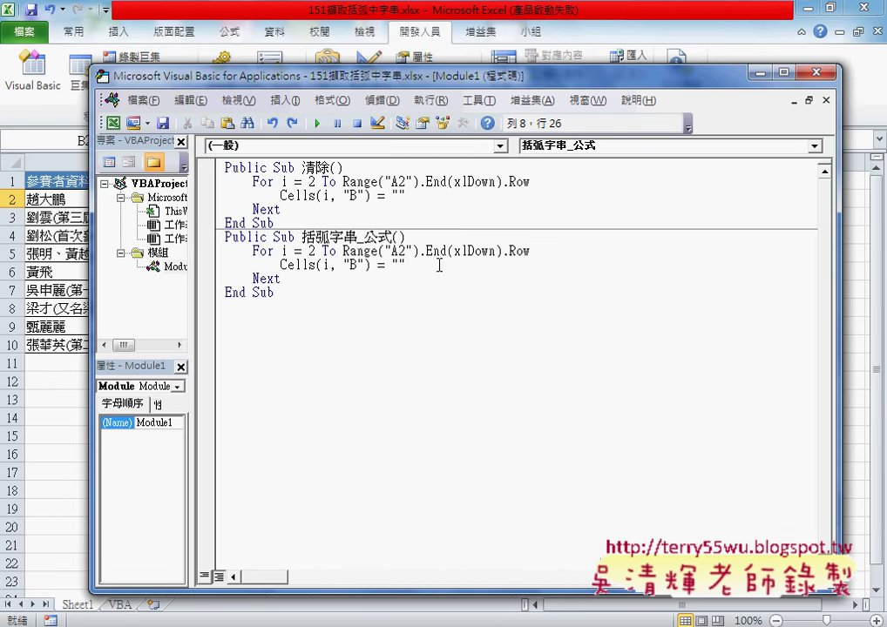
key("ctrl+v")
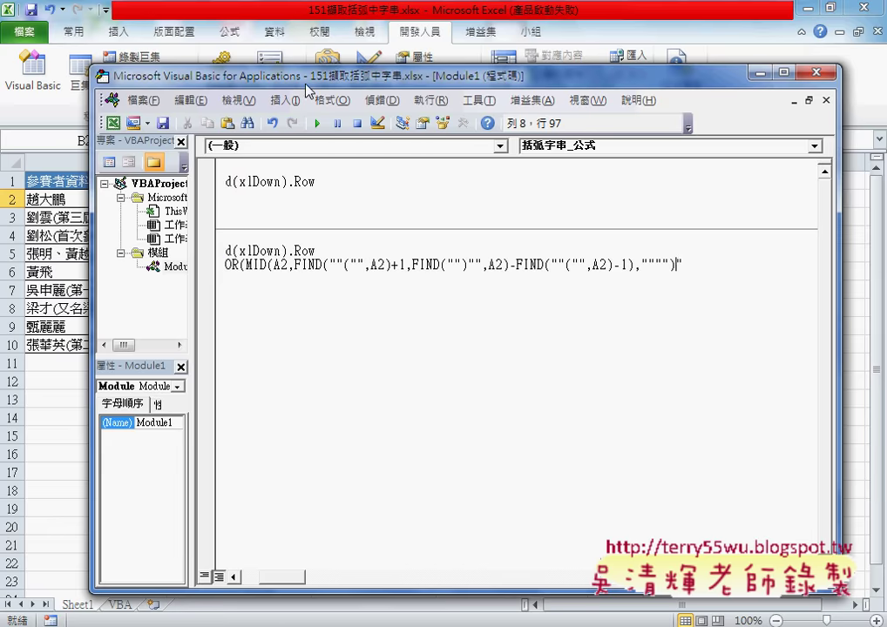
Run the clearing macro from the editor so column B is emptied
left_click_drag(304, 85, 513, 85)
left_click(476, 262)
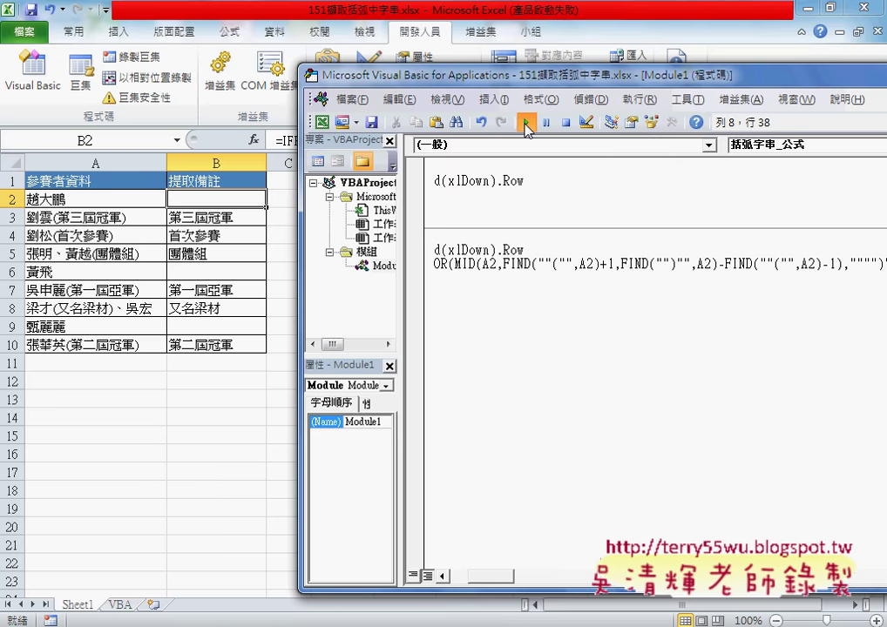
left_click(526, 129)
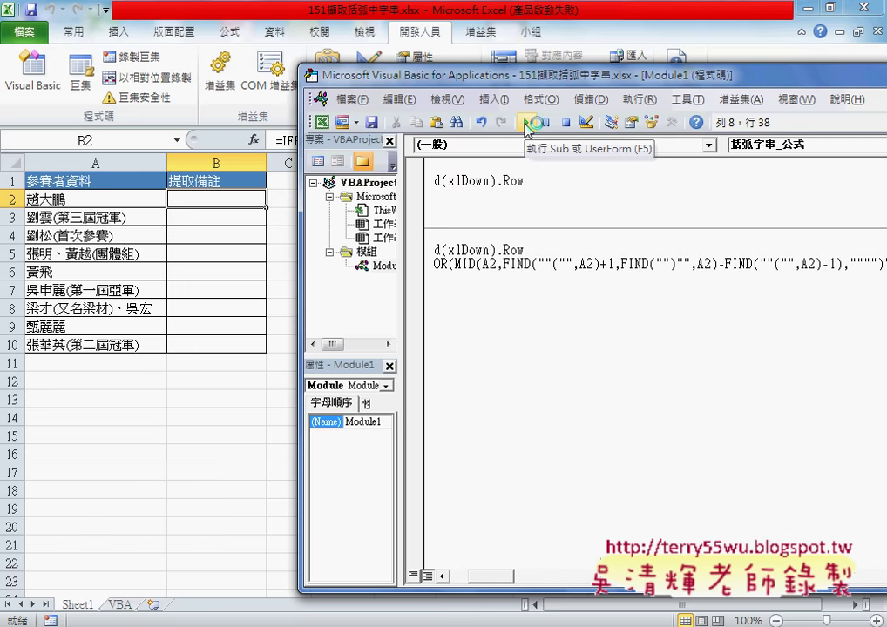
left_click_drag(497, 576, 481, 579)
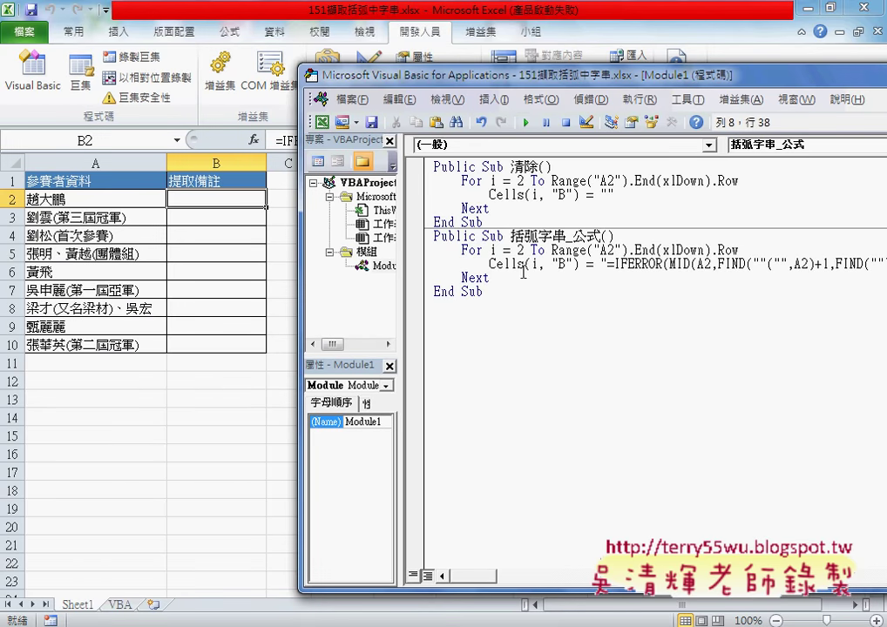
Inspect B2–B4 on the VBA sheet, checking the A2 reference in B2's =IFERROR(MID(A2,FIND(...))) formula
left_click_drag(416, 74, 345, 72)
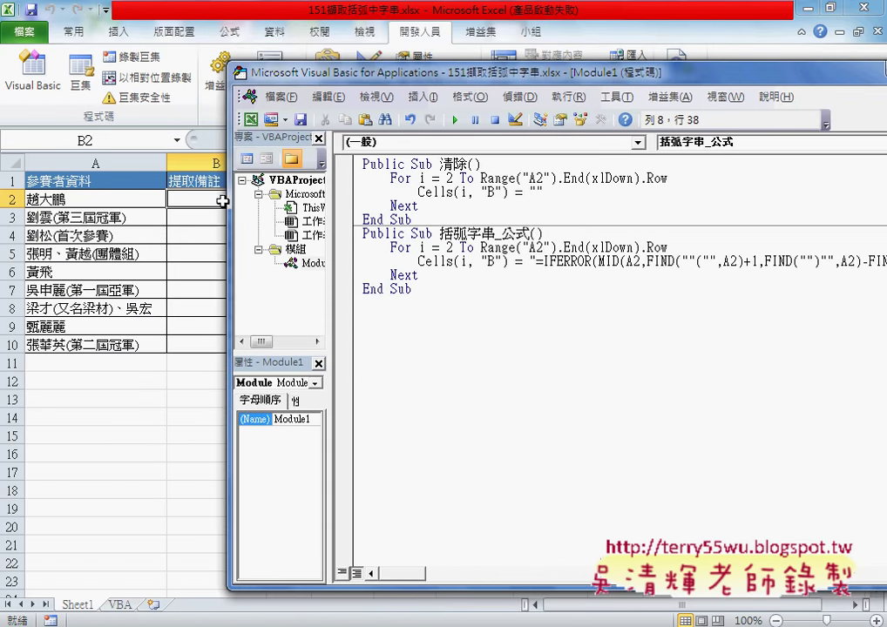
left_click(209, 200)
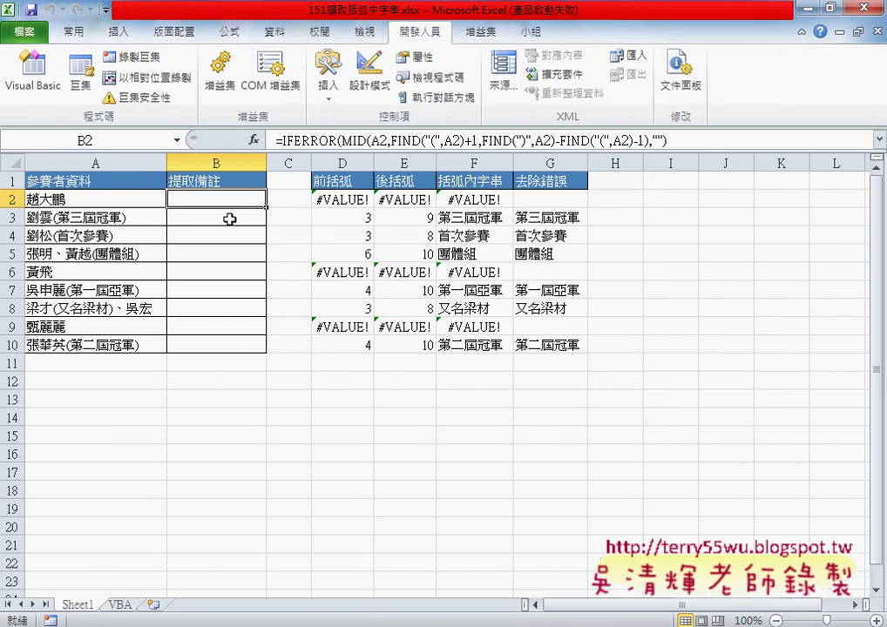
left_click(233, 218)
left_click(235, 236)
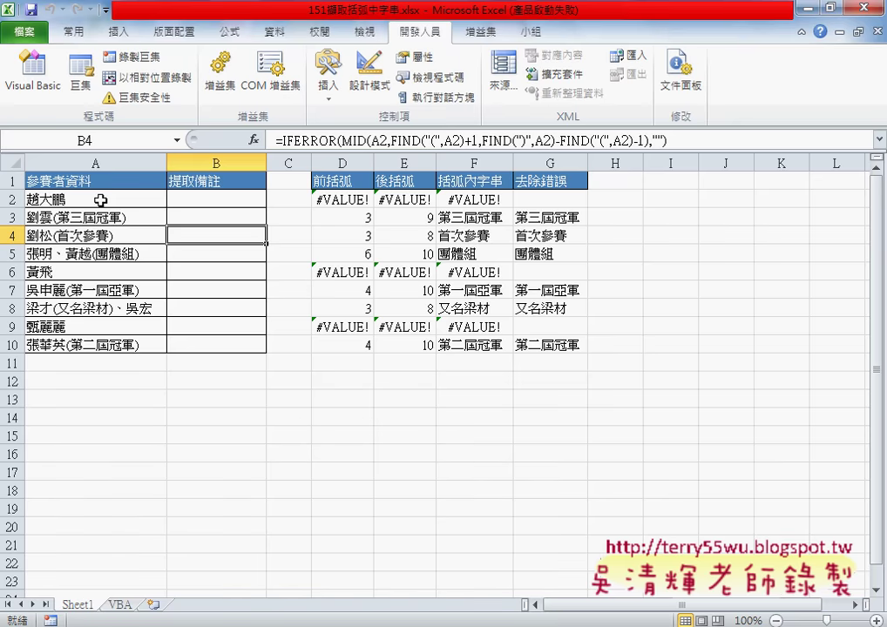
left_click(185, 202)
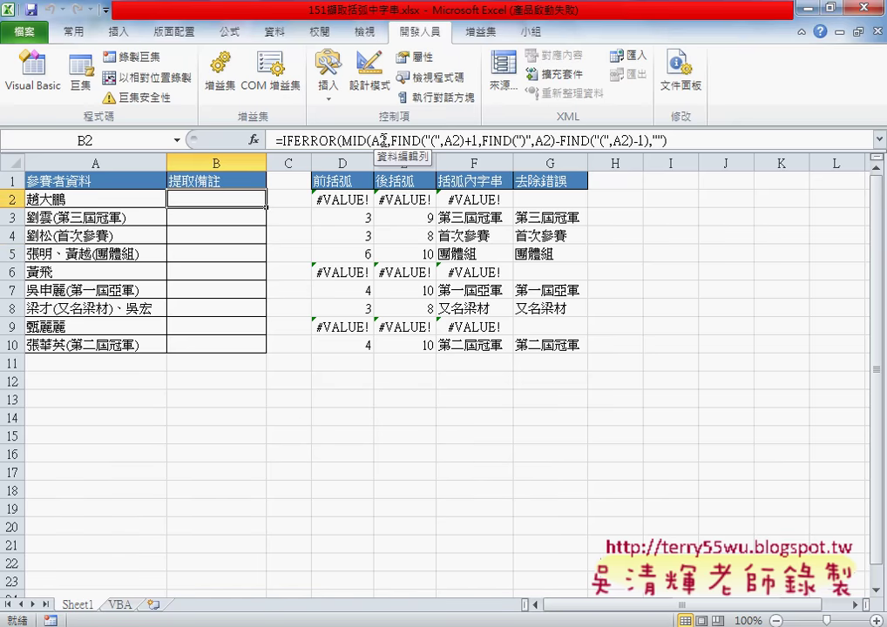
left_click(383, 140)
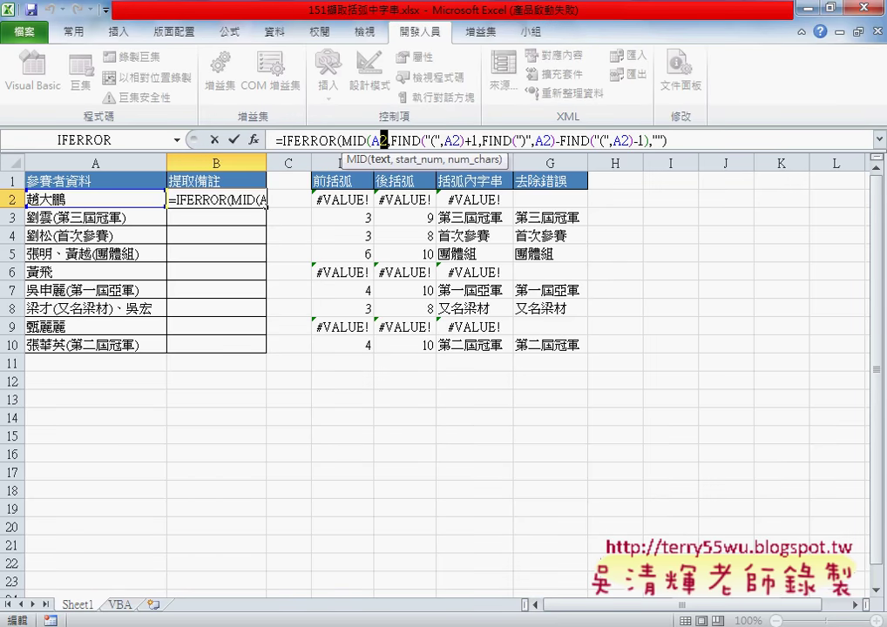
key("alt+F11")
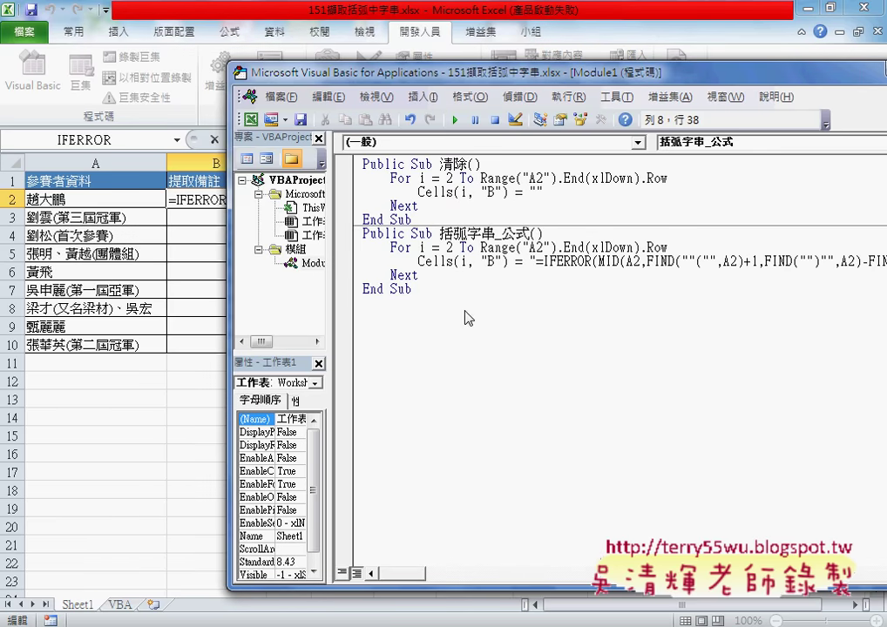
key("alt+F11")
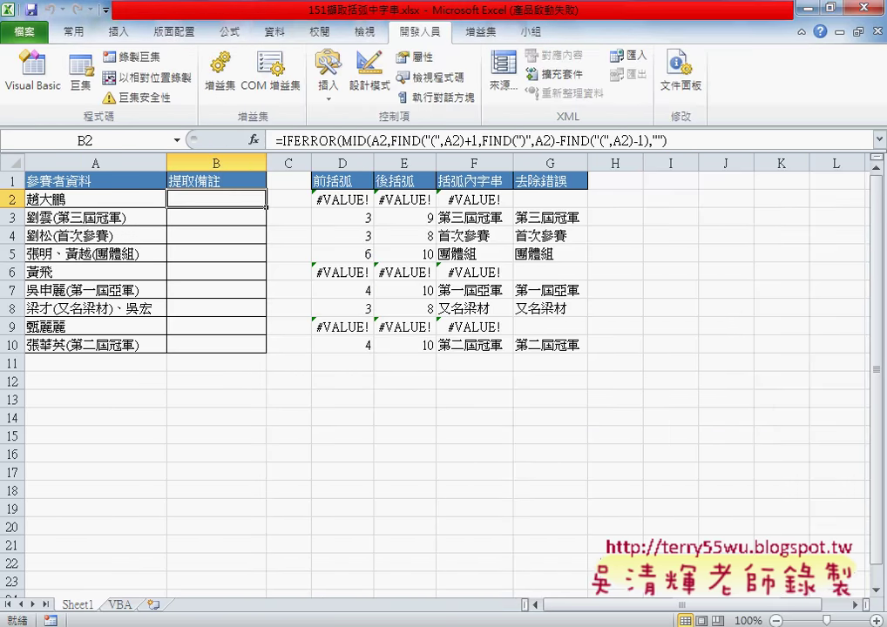
Return to the VBA editor, widen it and narrow the project pane so the whole formula line shows
key("alt+F11")
left_click_drag(523, 77, 306, 74)
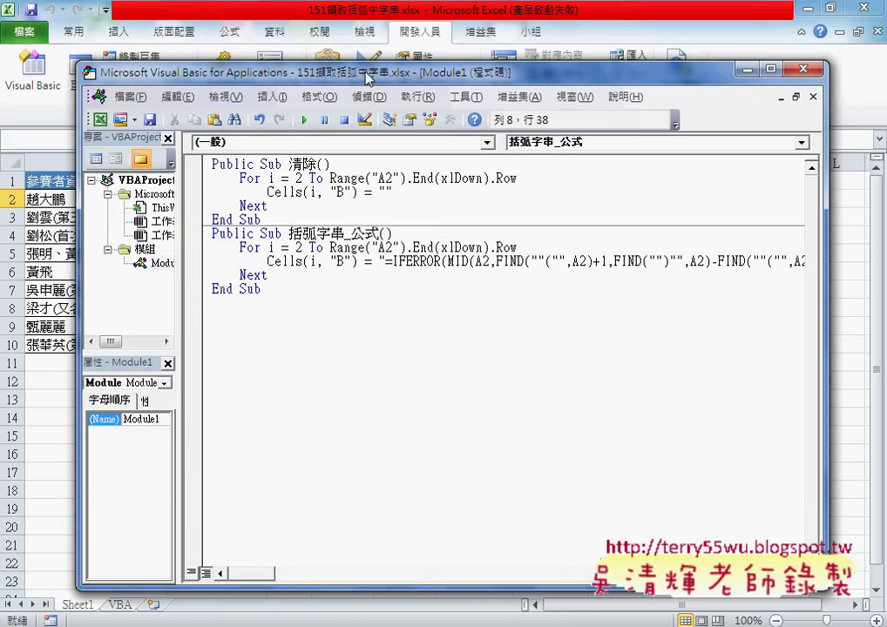
left_click_drag(758, 286, 840, 286)
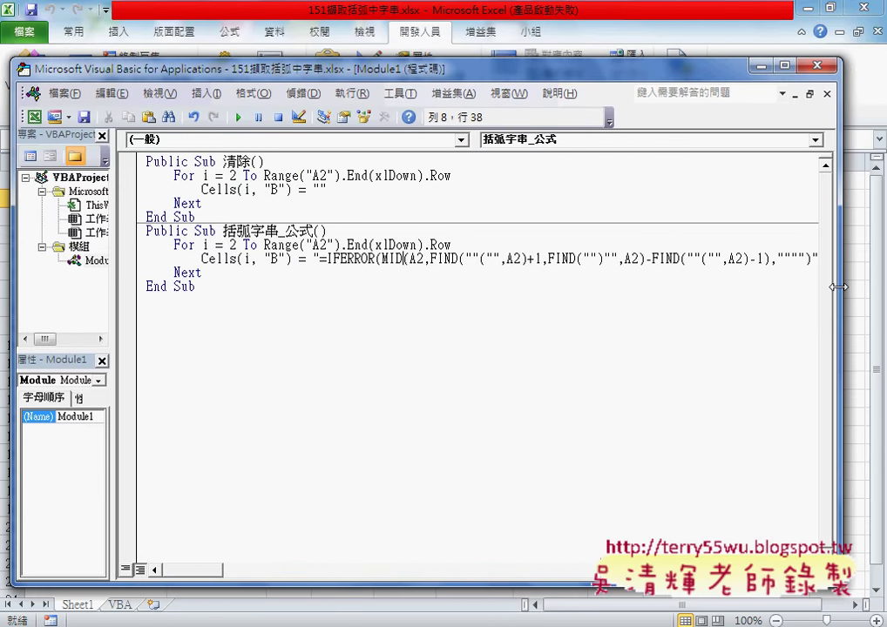
left_click_drag(699, 257, 693, 258)
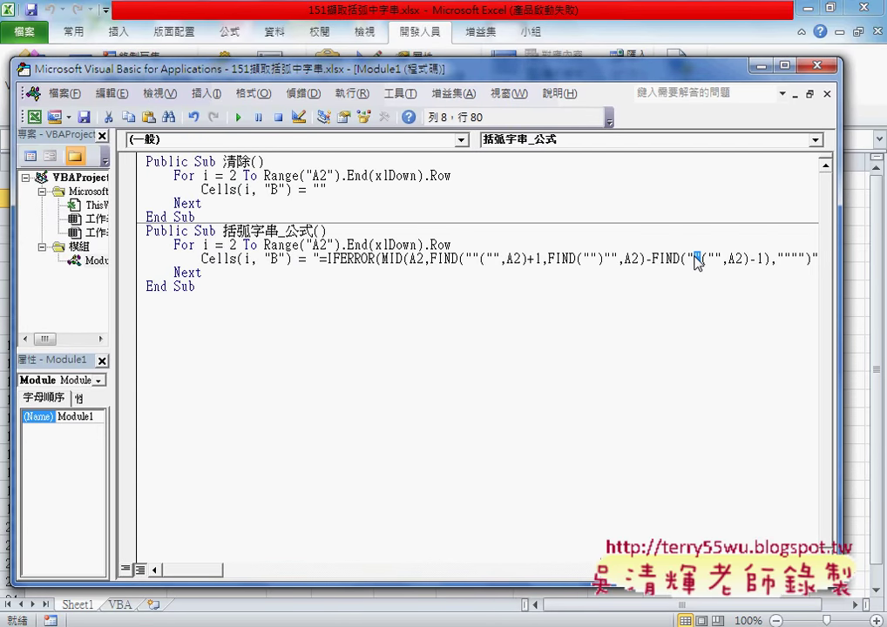
double_click(688, 258)
left_click(418, 258)
double_click(233, 245)
left_click_drag(417, 258, 423, 258)
left_click_drag(114, 238, 88, 283)
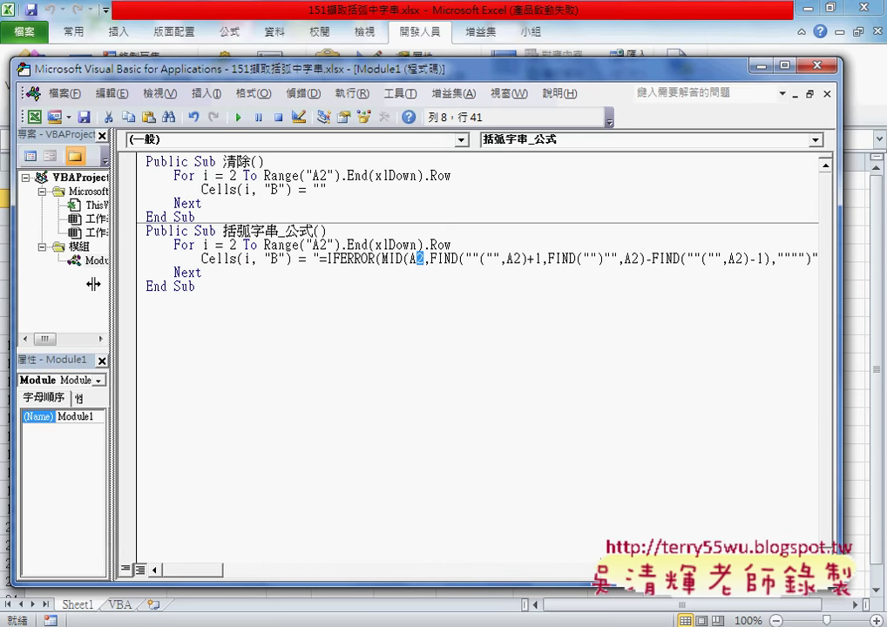
left_click_drag(282, 68, 331, 53)
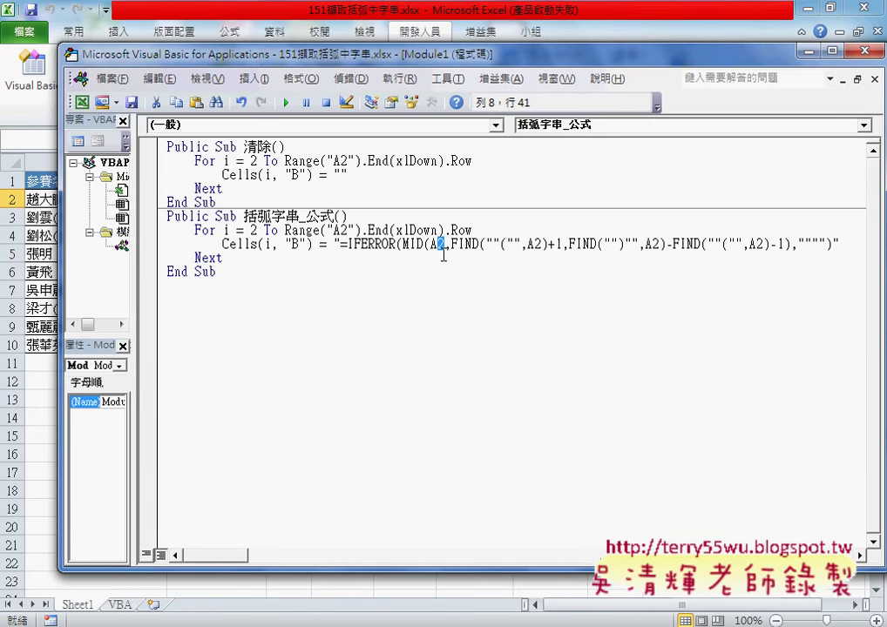
Replace the fixed 2 in MID(A2 with the row-variable concatenation " & i & "
type("9")
type("1")
left_click_drag(439, 245, 445, 247)
left_click(464, 272)
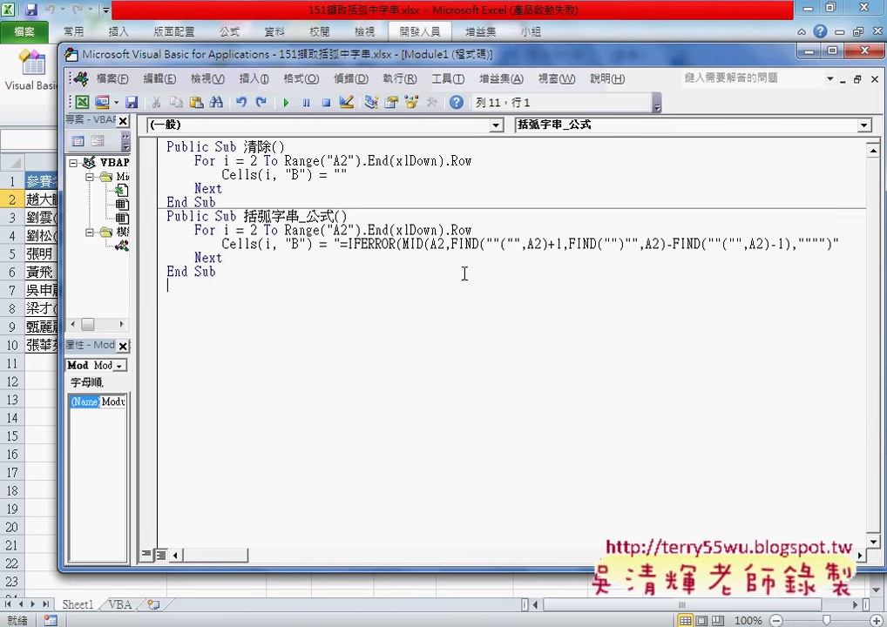
left_click_drag(439, 245, 445, 246)
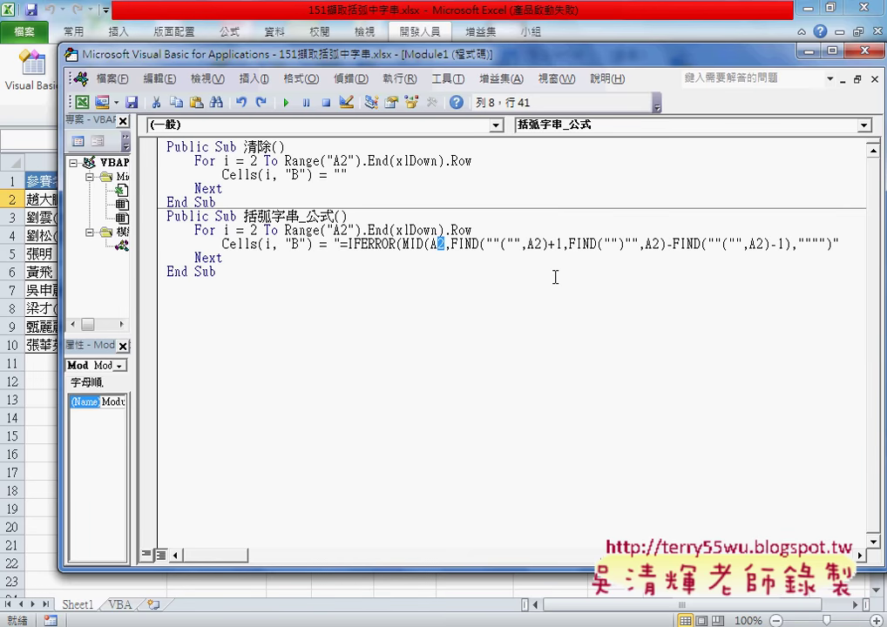
type("\"\"")
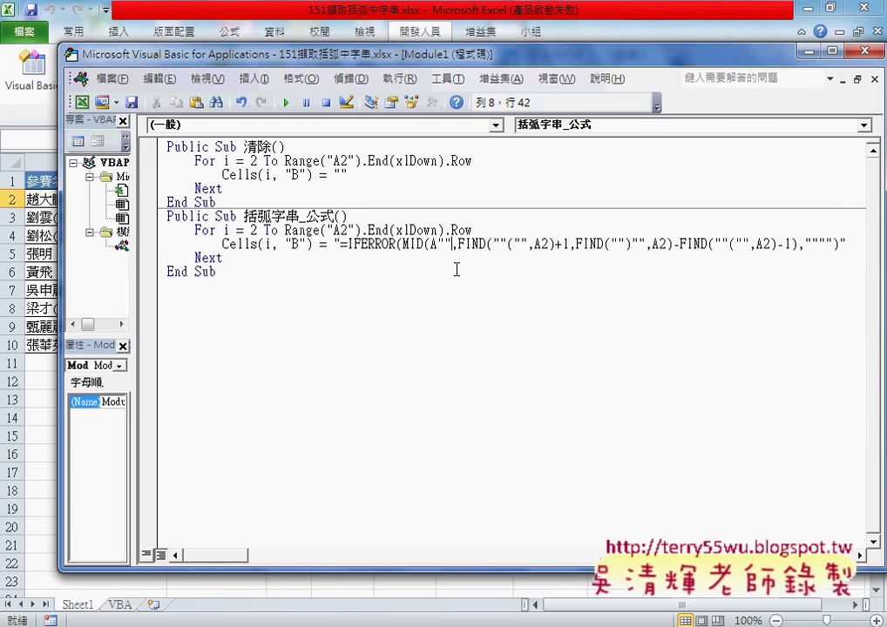
left_click_drag(436, 244, 444, 244)
left_click_drag(334, 244, 846, 244)
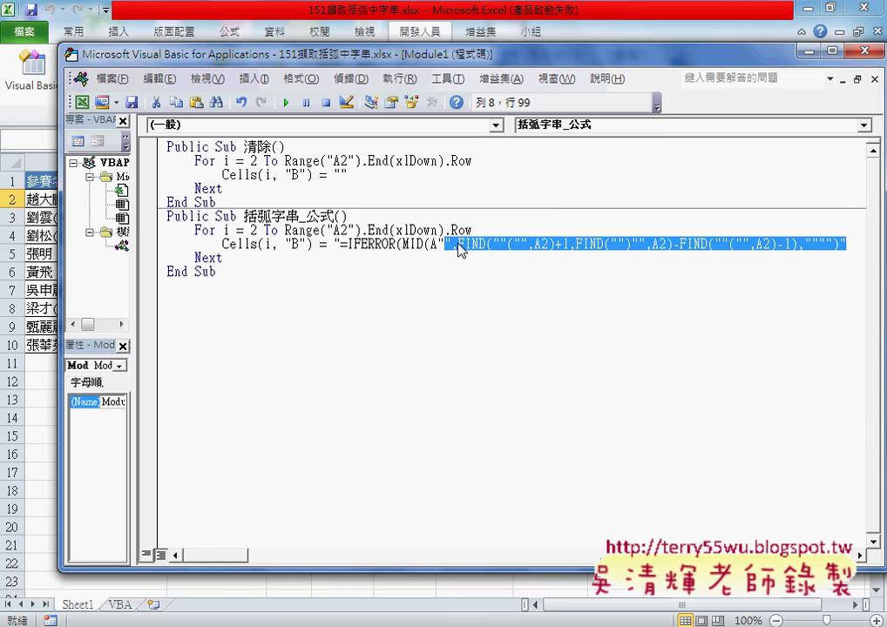
key("Left")
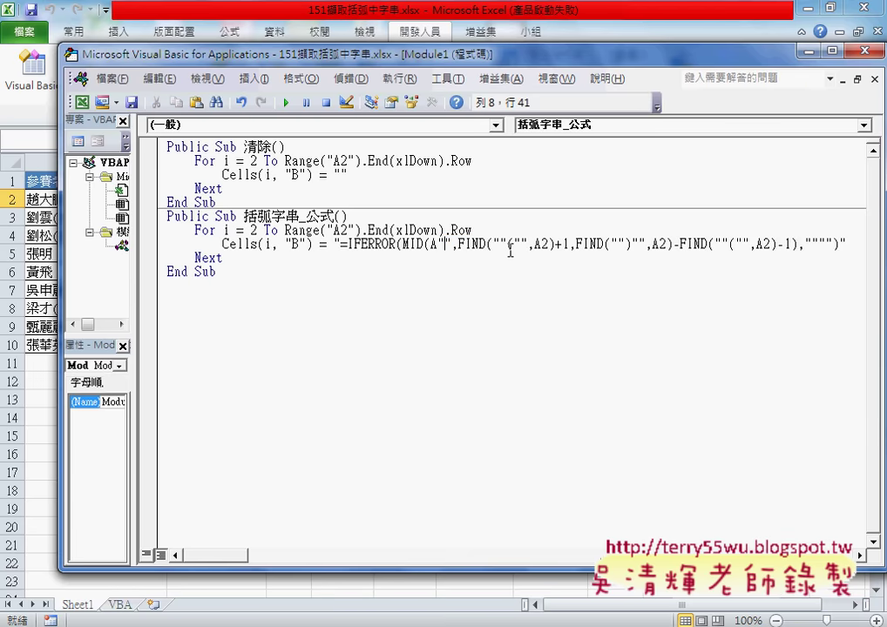
type("&&")
key("Left")
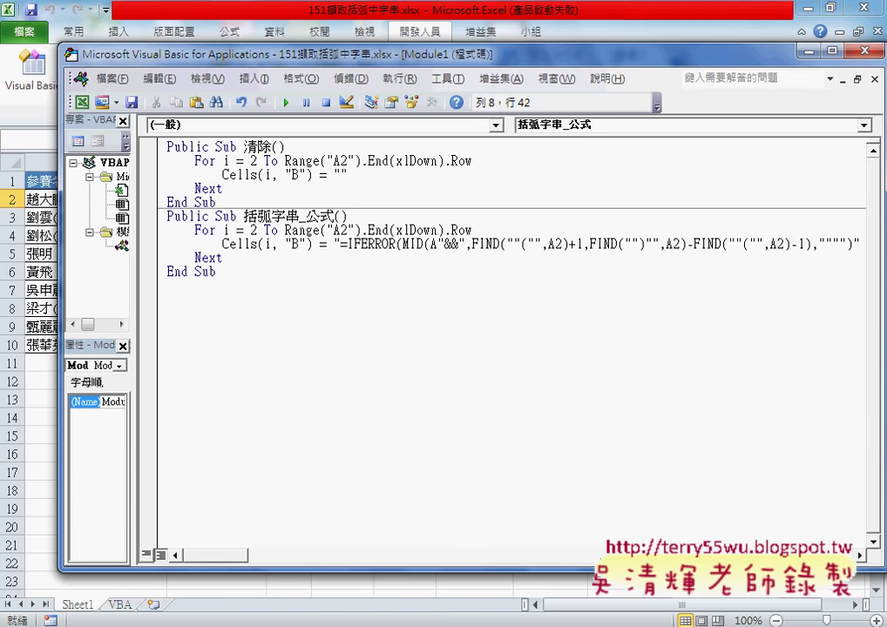
type("i")
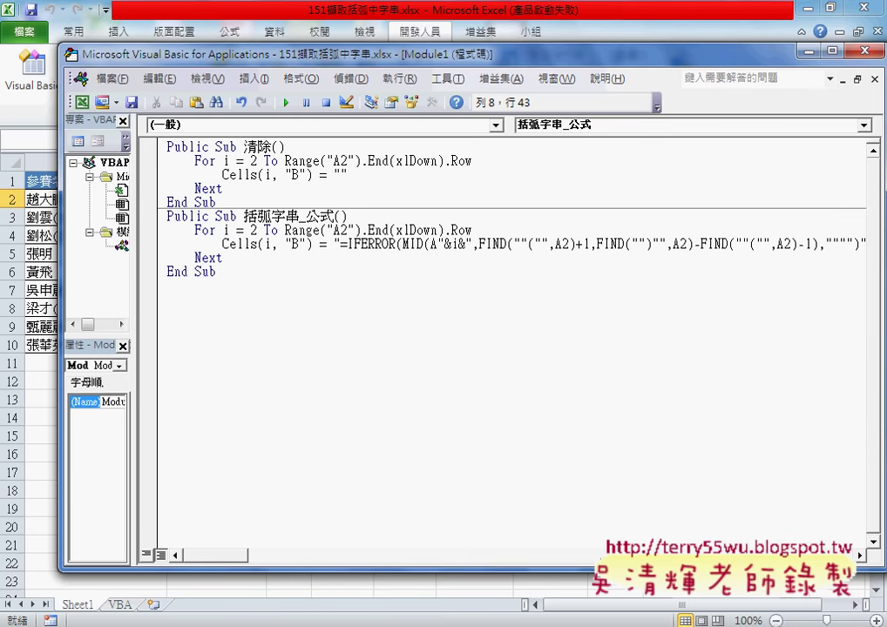
Space out the ampersands around i and select the finished " & i & " piece
left_click(449, 246)
key("Right")
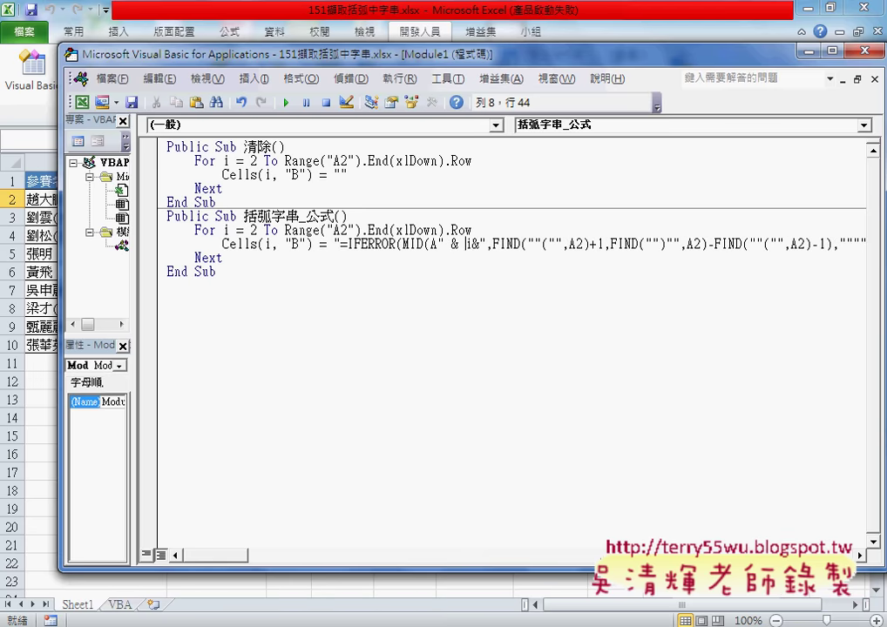
key("Right")
key("Right")
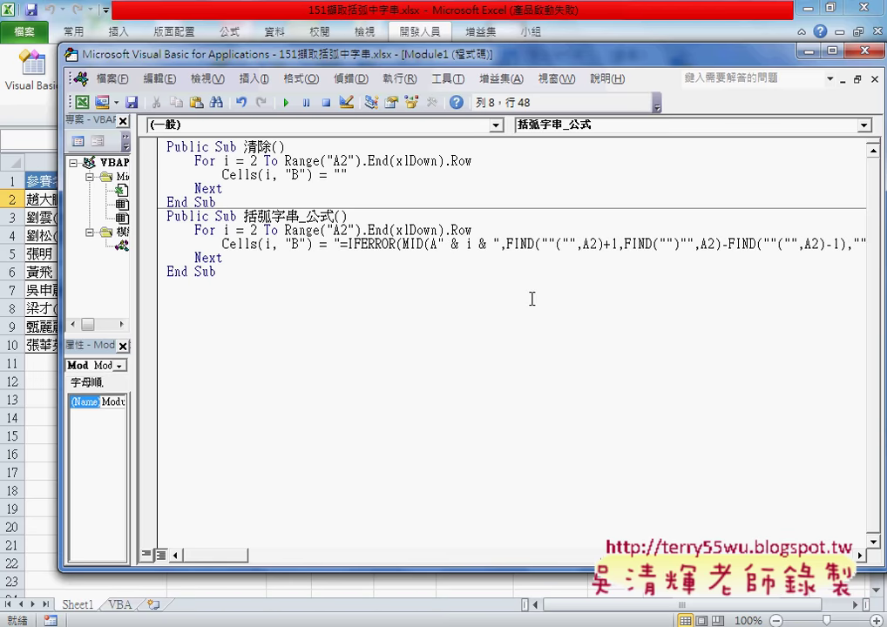
double_click(453, 244)
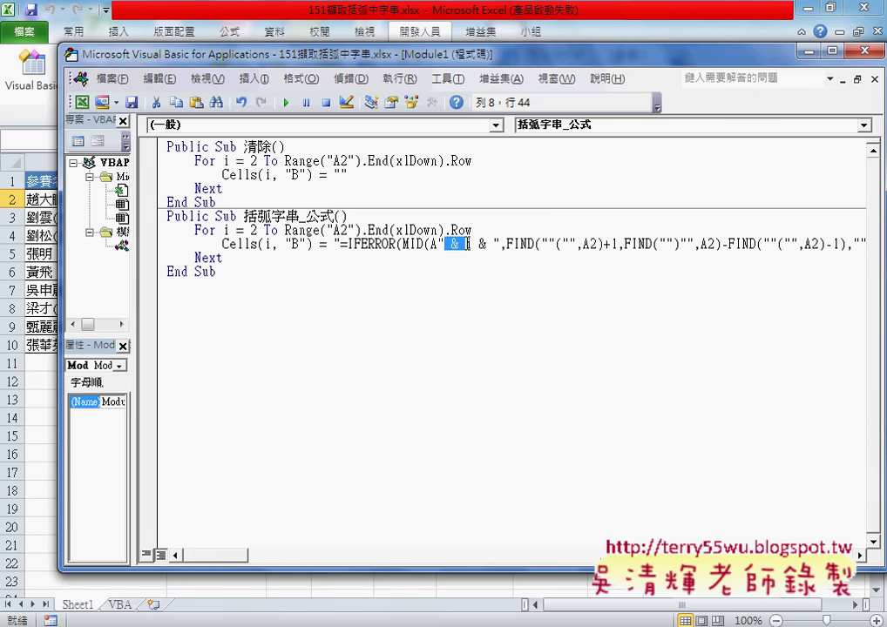
double_click(481, 245)
key("shift+Right")
left_click(513, 297)
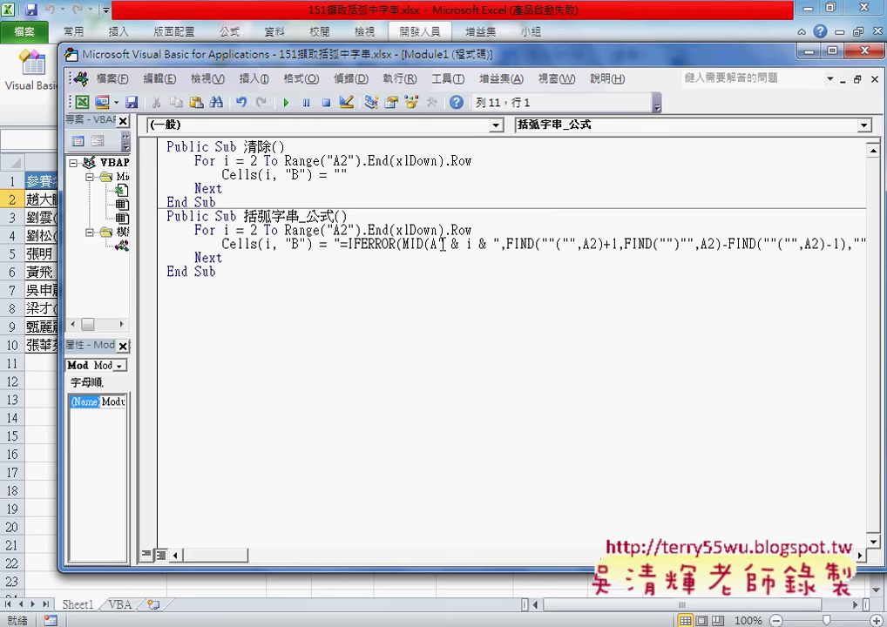
left_click_drag(437, 244, 498, 245)
key("ctrl+c")
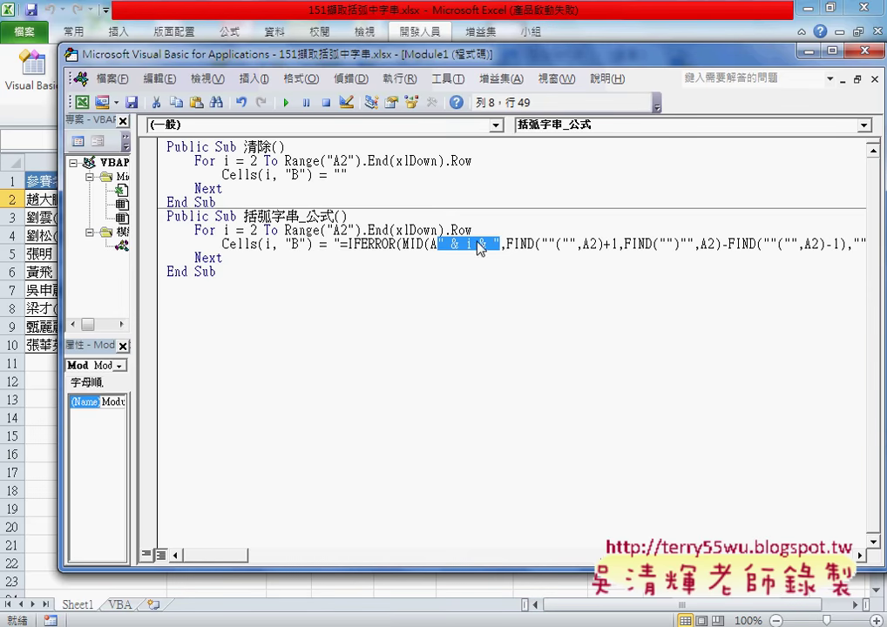
Paste the " & i & " piece over the 2 in each FIND's A2 reference
left_click_drag(369, 49, 288, 50)
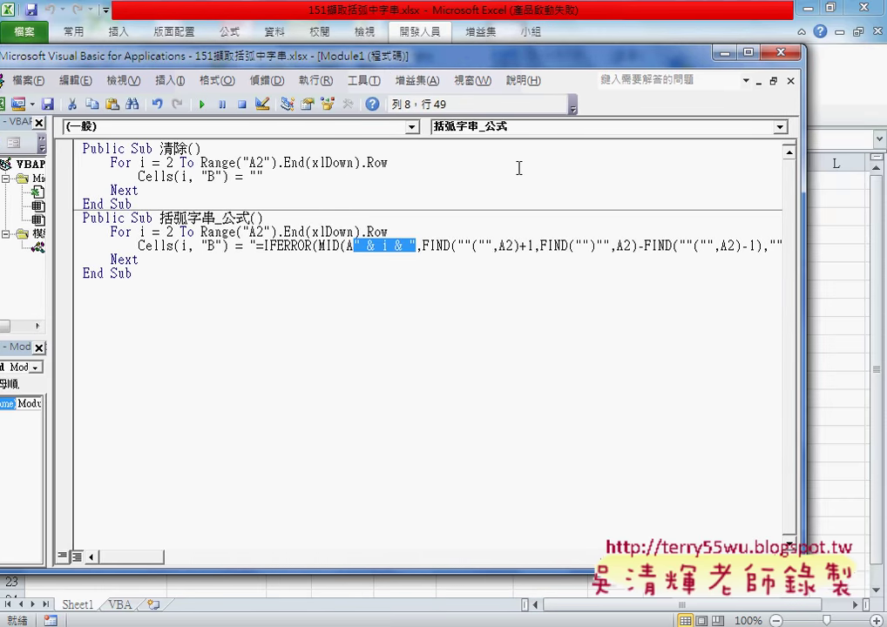
left_click_drag(802, 266, 844, 270)
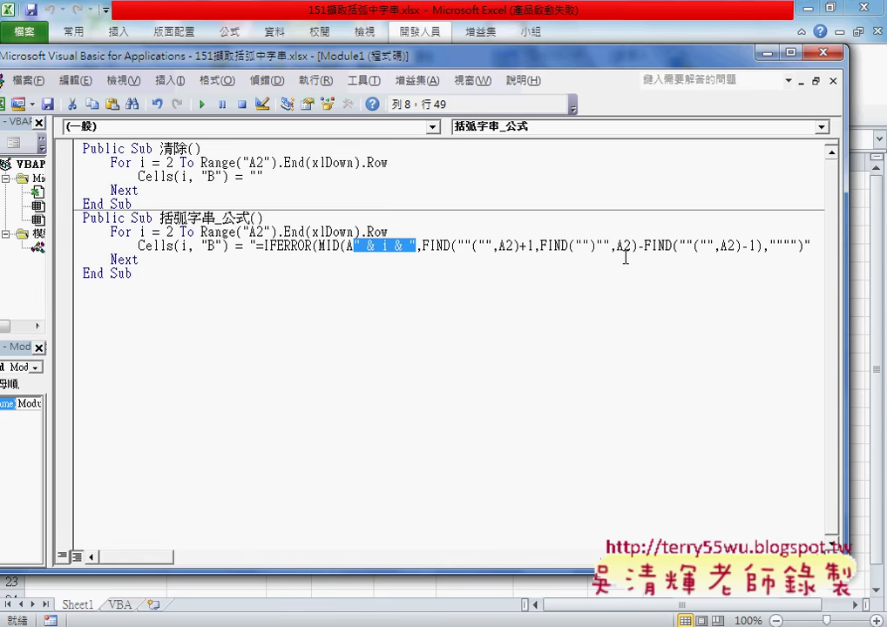
left_click(512, 245)
key("shift+Left")
key("ctrl+v")
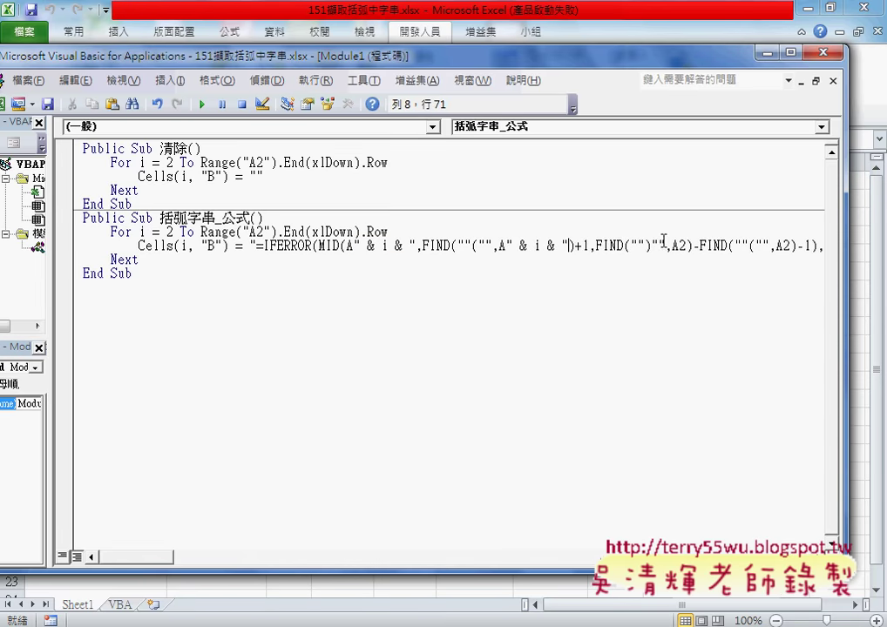
left_click(685, 246)
key("shift+Left")
key("ctrl+v")
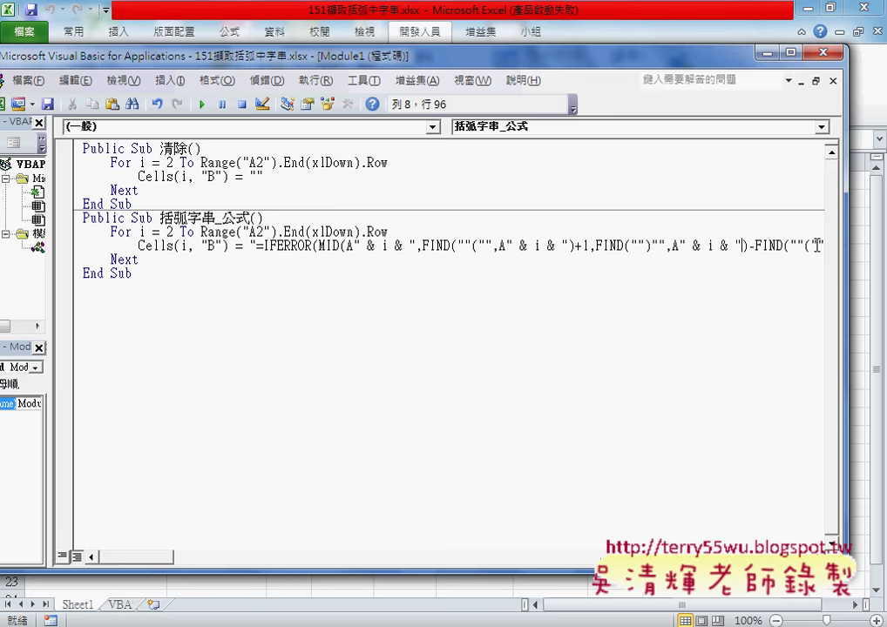
left_click_drag(161, 557, 179, 561)
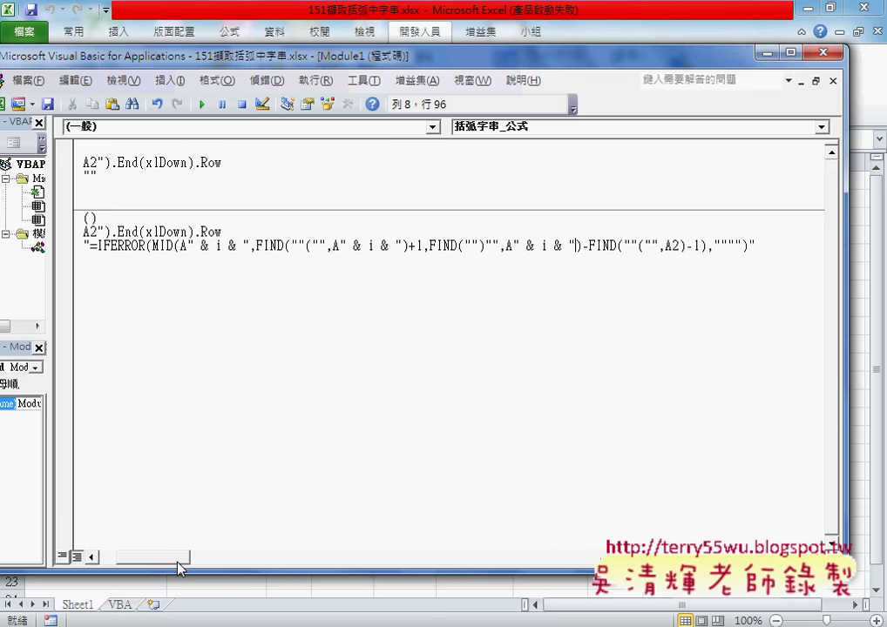
left_click(680, 247)
key("shift+Left")
key("ctrl+v")
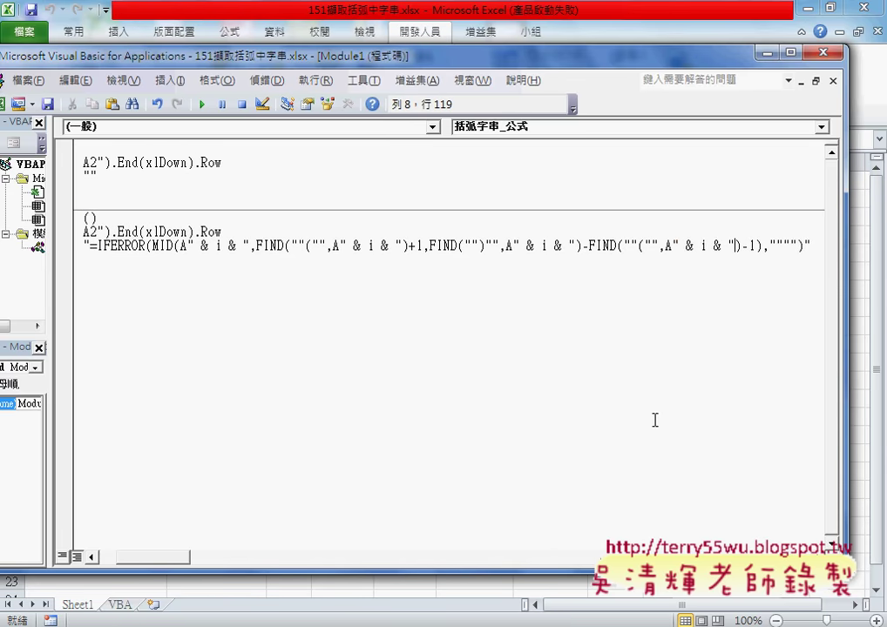
left_click_drag(157, 557, 139, 558)
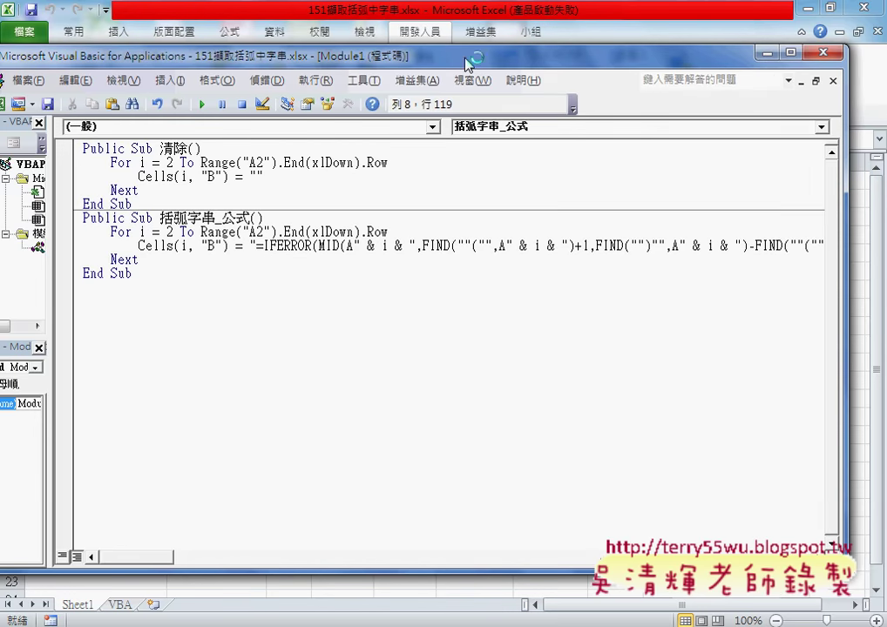
Run 括弧字串_公式 so column B shows each row's bracket text, such as 第三屆冠軍
left_click_drag(282, 55, 592, 75)
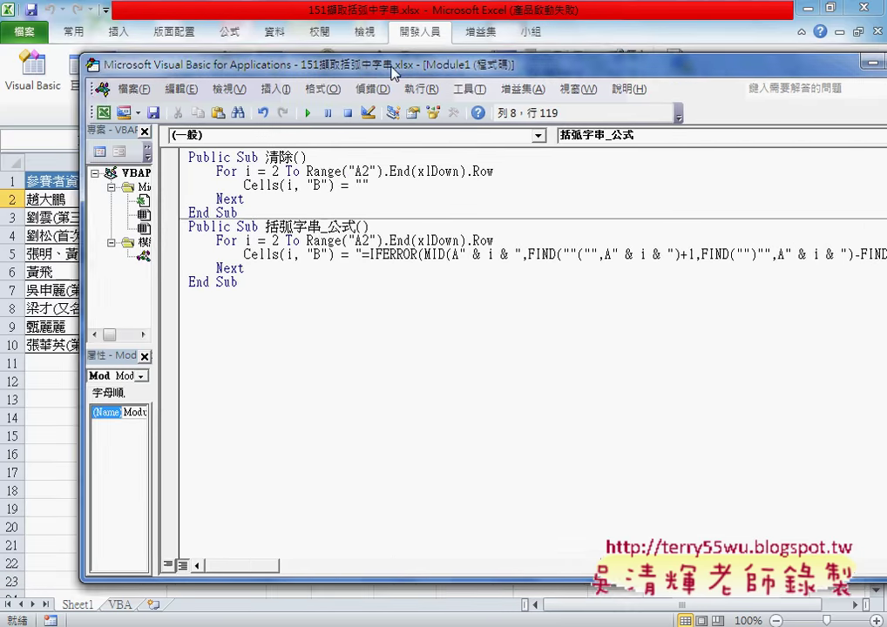
key("Down")
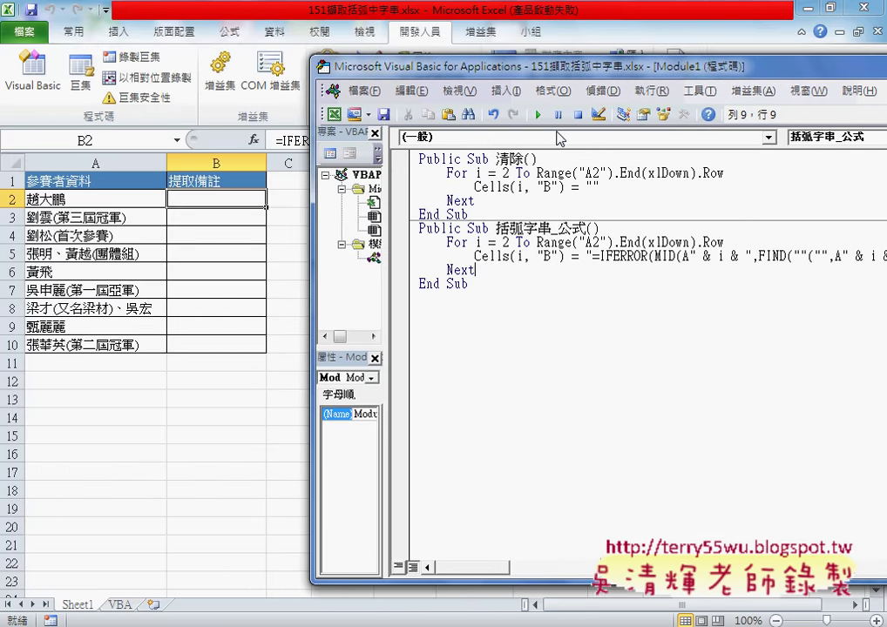
left_click(537, 115)
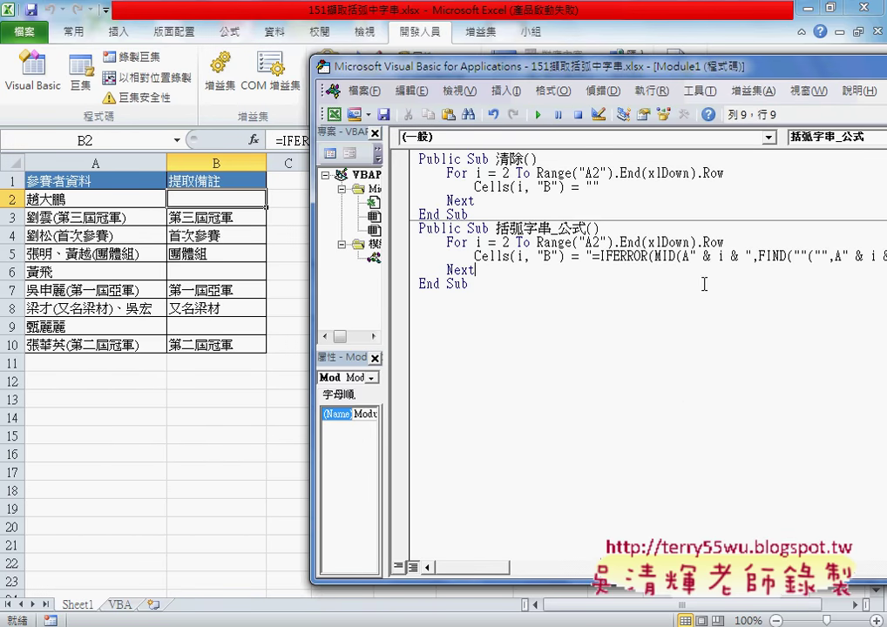
mouse_move(467, 283)
left_mouse_down()
mouse_move(454, 284)
mouse_move(418, 228)
left_mouse_up()
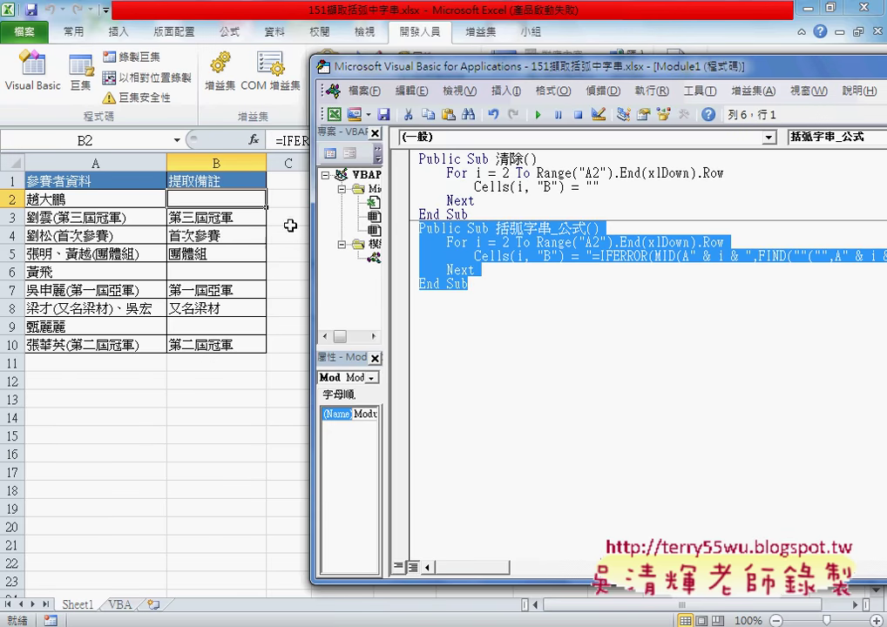
Move the code window back over the sheet and review the 清除 and 括弧字串_公式 macros
mouse_move(364, 61)
left_mouse_down()
mouse_move(264, 46)
mouse_move(180, 66)
left_mouse_up()
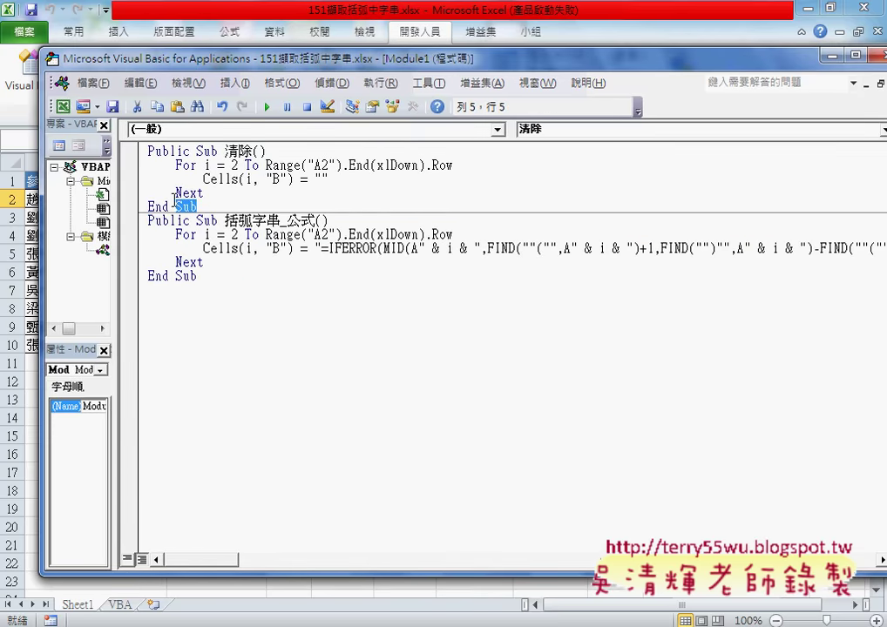
left_click_drag(199, 207, 146, 153)
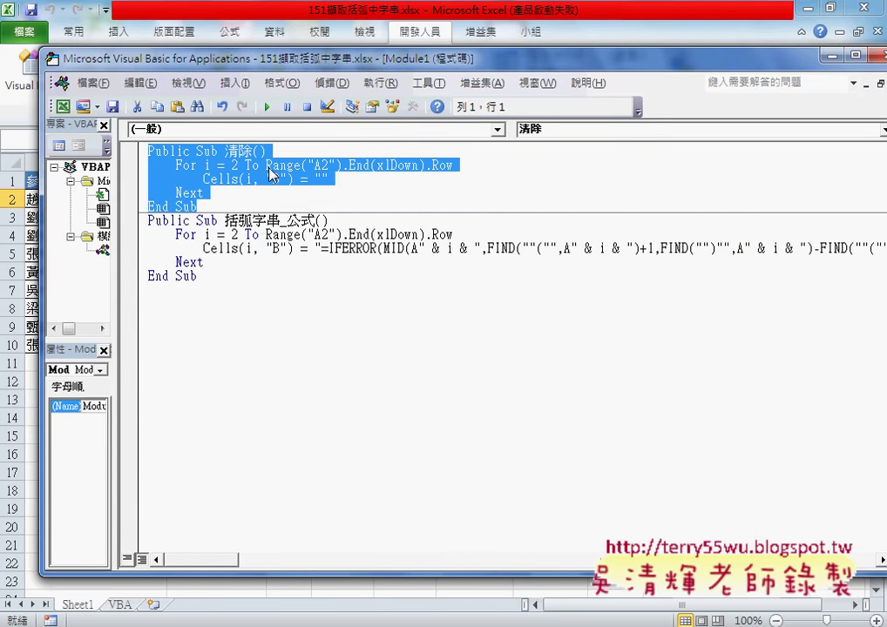
left_click_drag(189, 275, 147, 221)
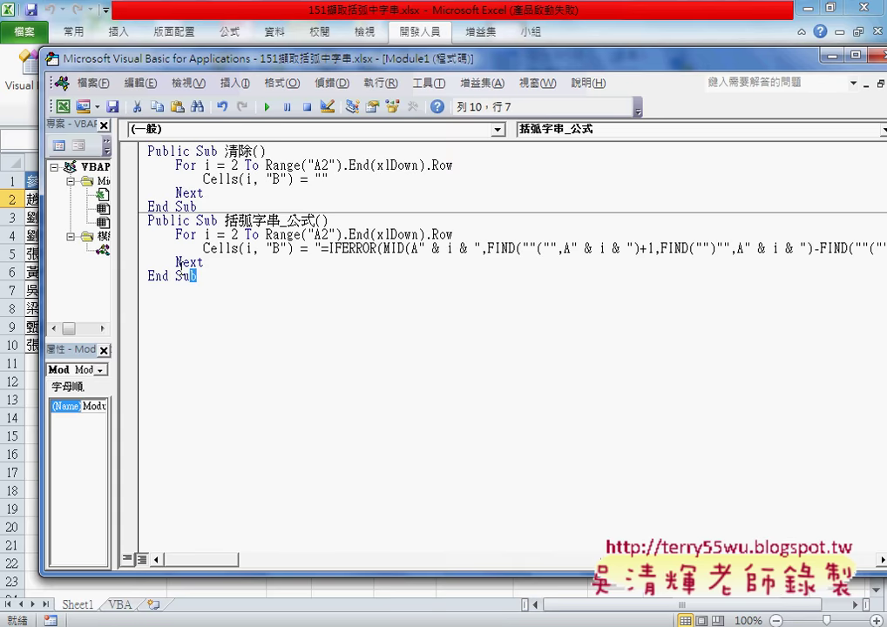
left_click(233, 220)
left_click_drag(228, 220, 318, 220)
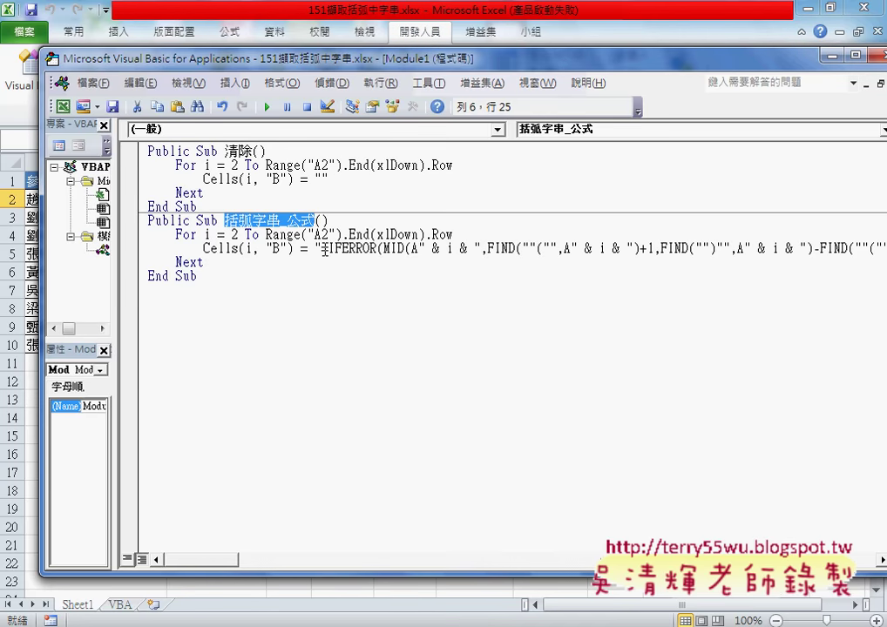
Delete the formula string so the line reads Cells(i, "B") = "", then return to the worksheet
mouse_move(322, 249)
left_mouse_down()
mouse_move(854, 237)
mouse_move(857, 253)
left_mouse_up()
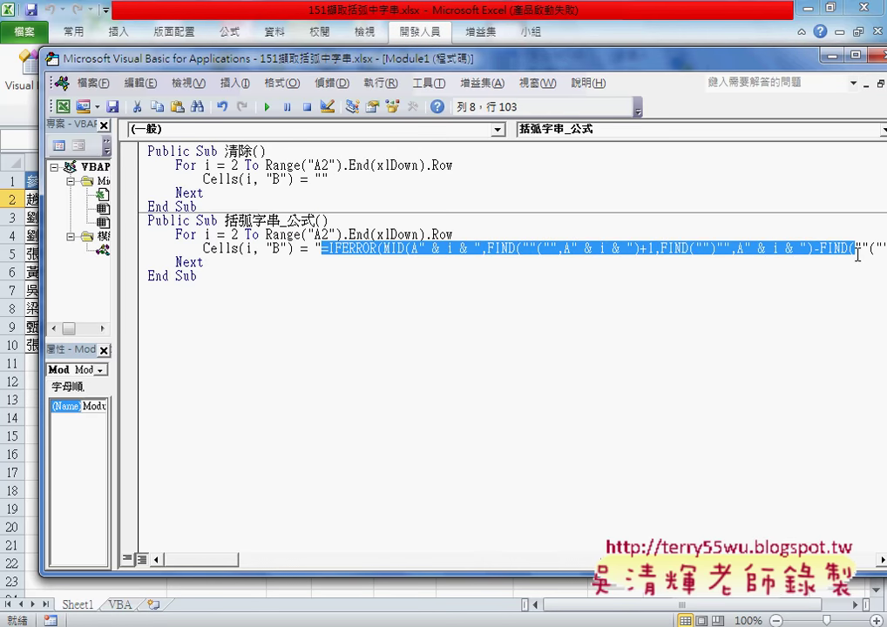
key("shift+End")
key("Delete")
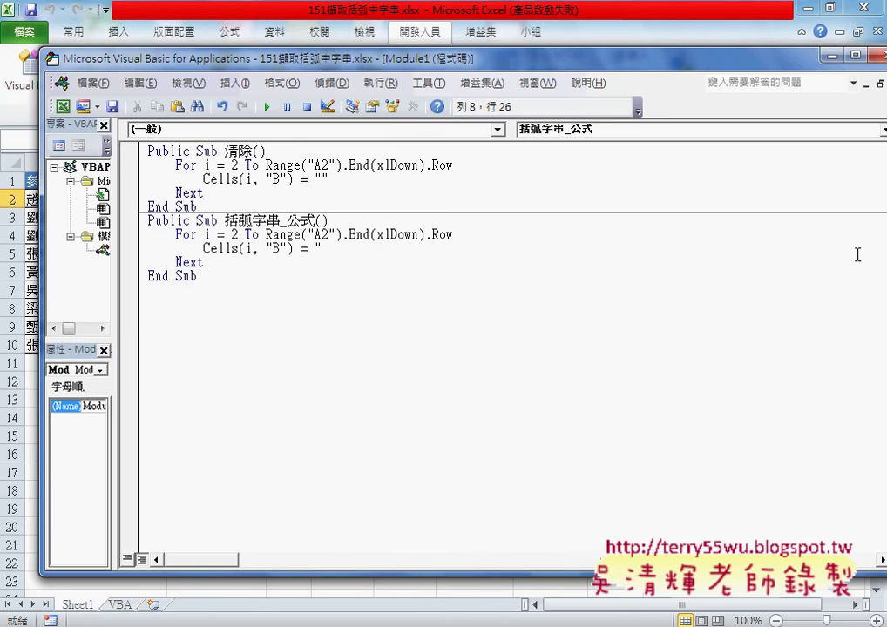
type("\"")
key("alt+F11")
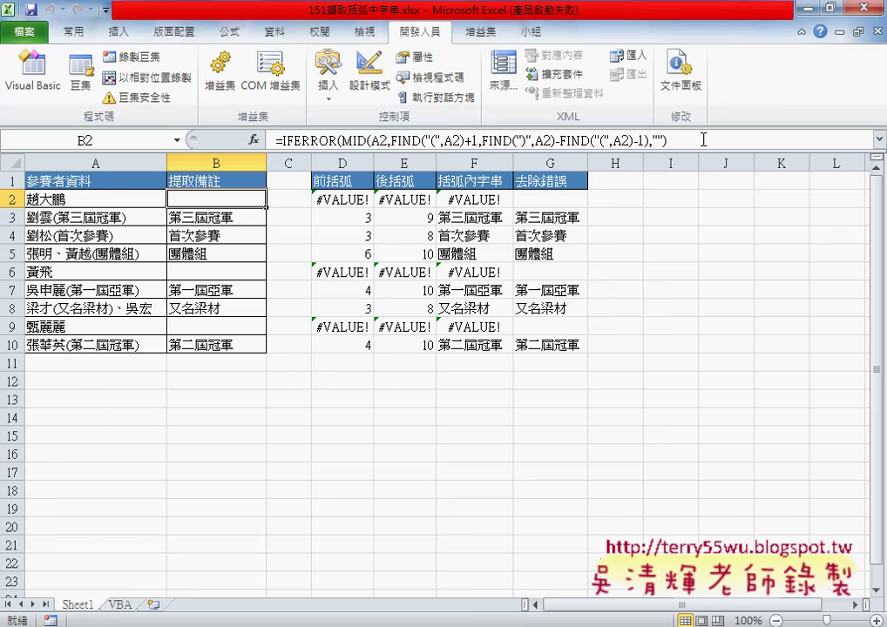
Paste B2's formula into Notepad, double its quotes via Replace, and close Notepad without saving
left_click_drag(701, 140, 273, 140)
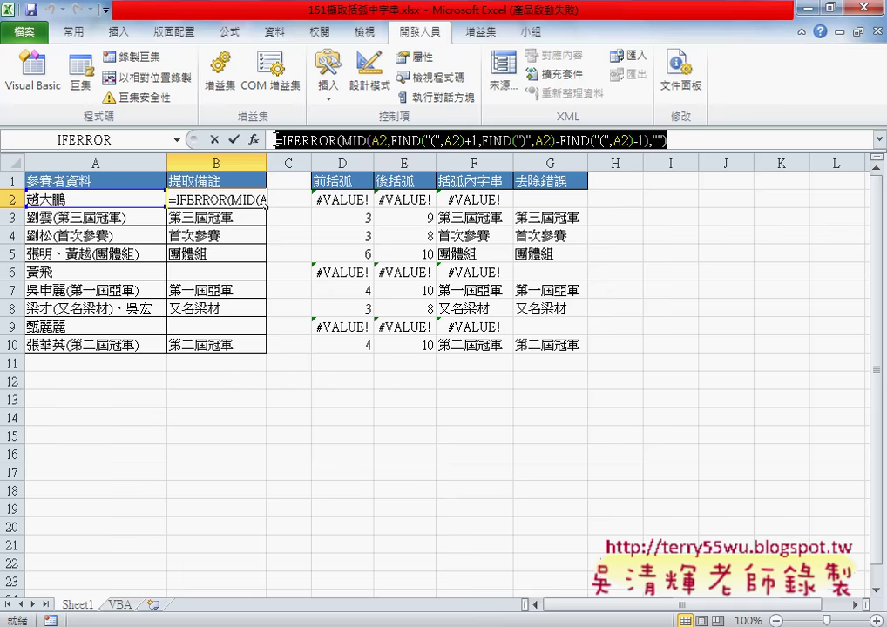
left_click(217, 140)
type("=IFERROR(MID(A2,FIND(\"\"(\"\",A2)+1,FIND(\"\")\"\",A2)-FIND(\"\"(\"\",A2)-1),\"\"\"\")")
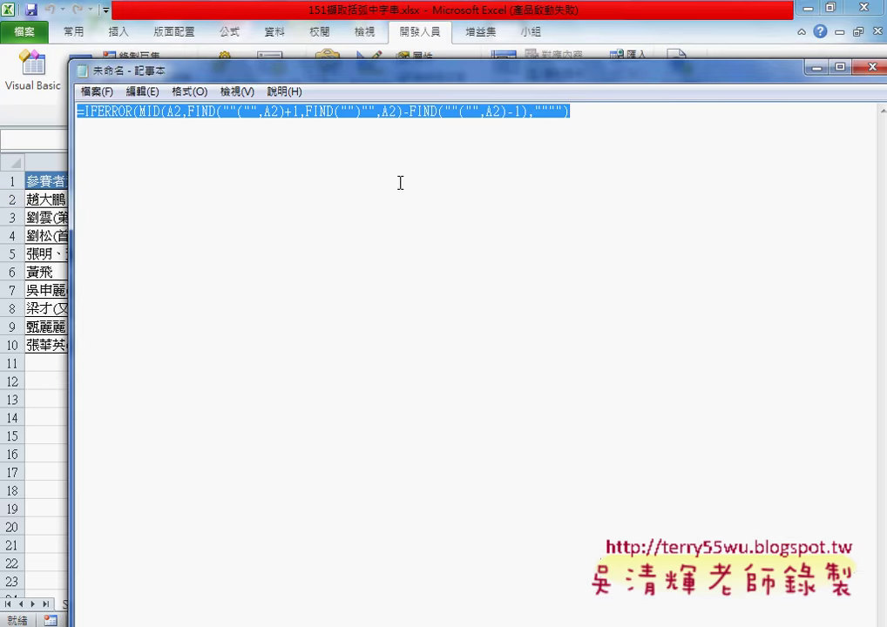
left_click(142, 90)
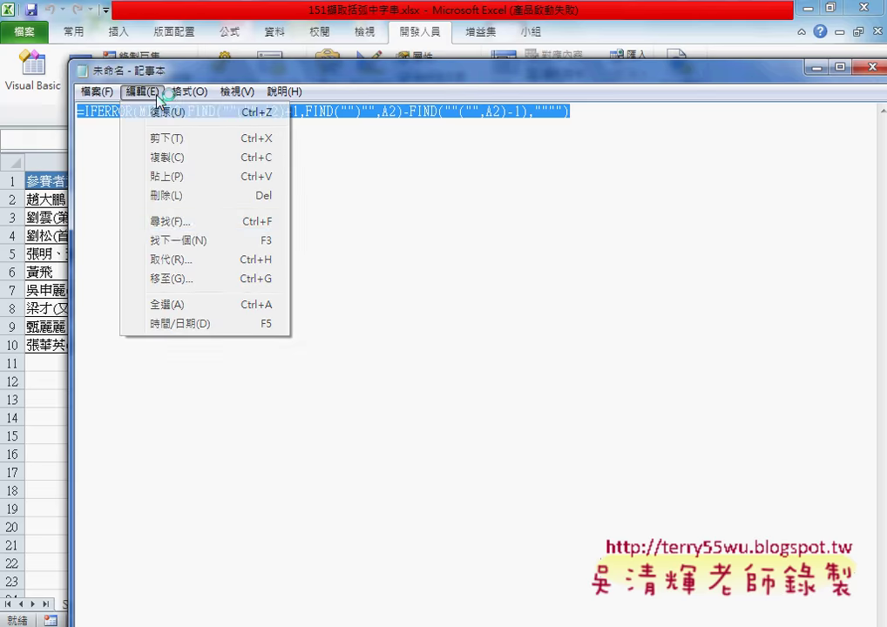
left_click(173, 264)
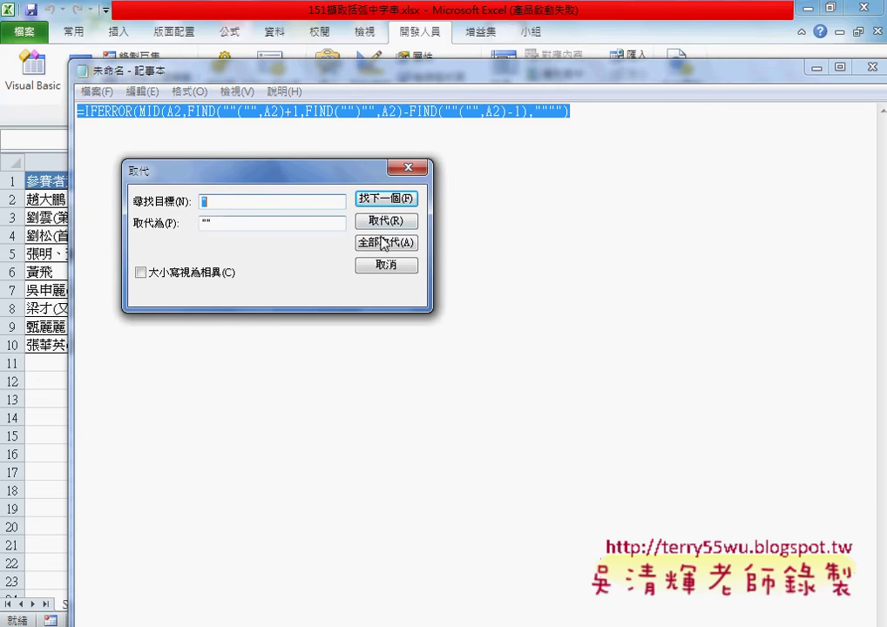
left_click(407, 167)
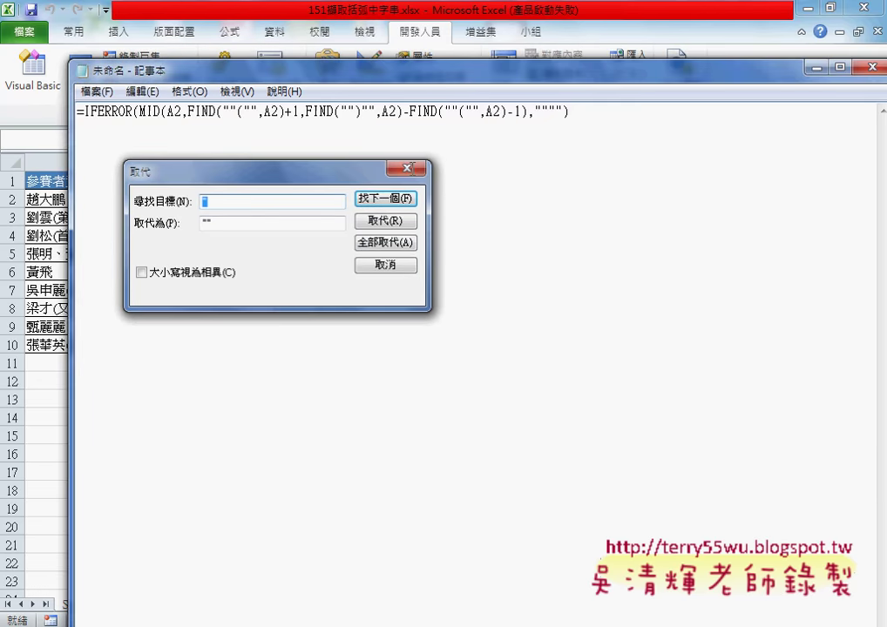
left_click(871, 67)
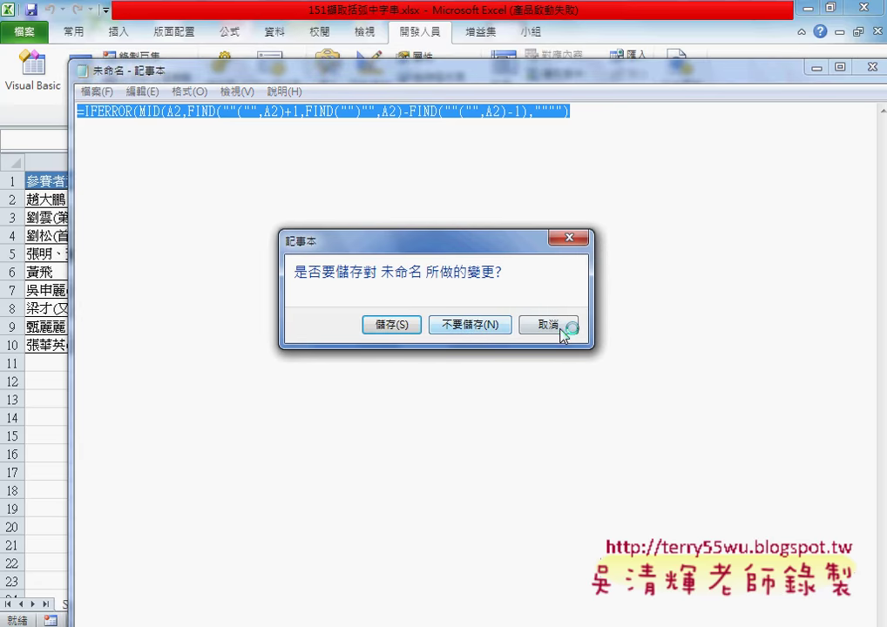
left_click(562, 324)
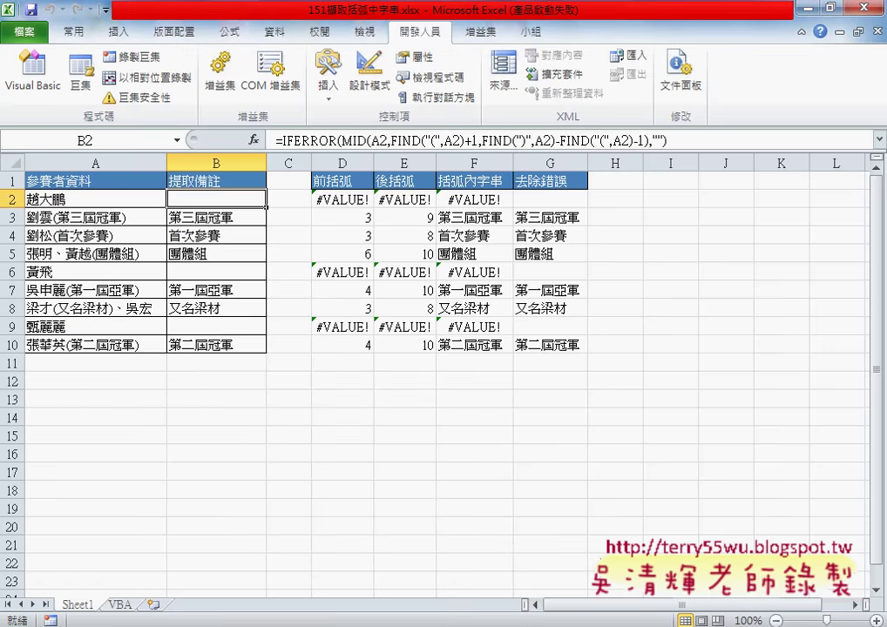
key("alt+F11")
Insert " & i & " between the Cells line's empty quotes, undo it, and switch to the browser
left_click(323, 247)
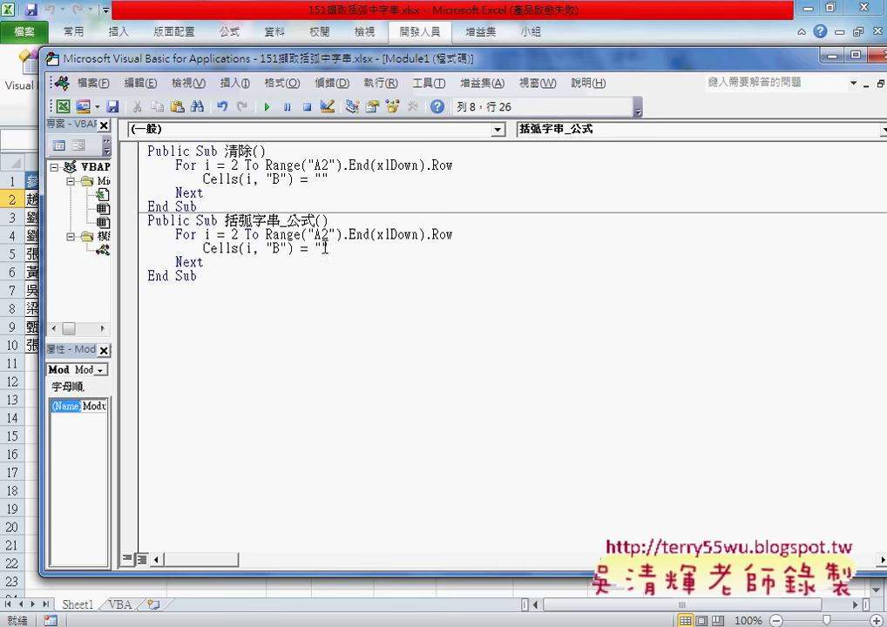
type("\" & i & \"")
mouse_move(323, 247)
left_mouse_down()
mouse_move(391, 250)
mouse_move(382, 253)
left_mouse_up()
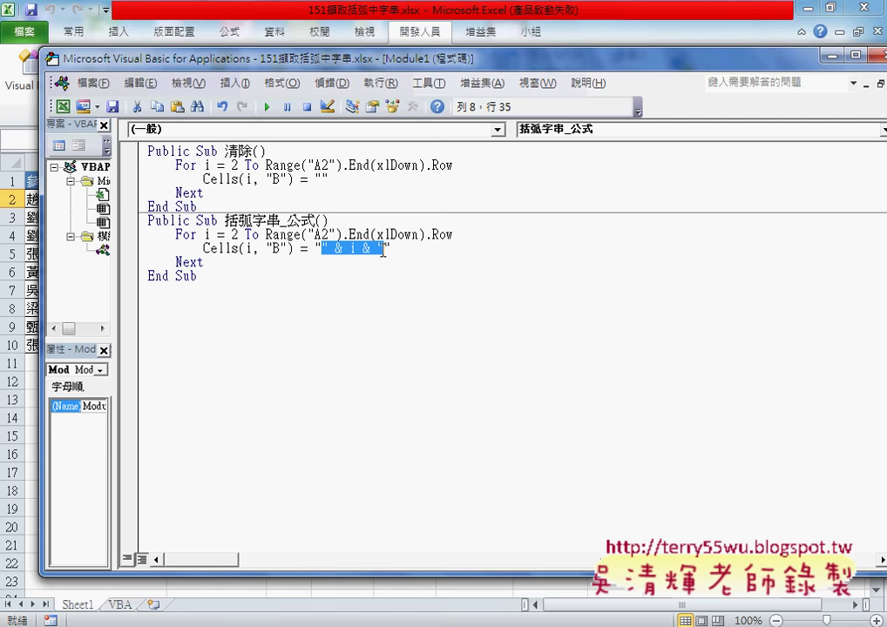
key("ctrl+z")
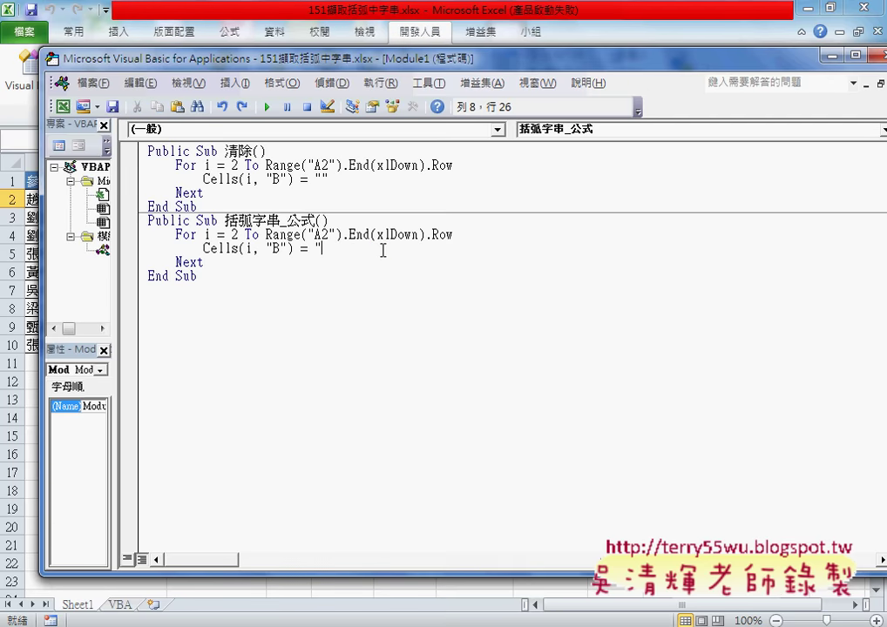
key("ctrl+z")
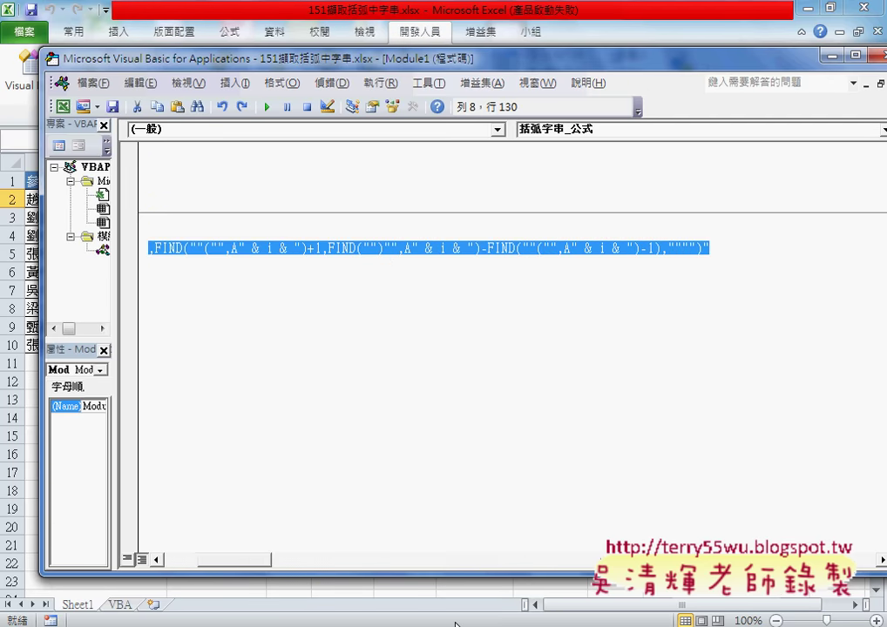
left_click_drag(253, 562, 197, 567)
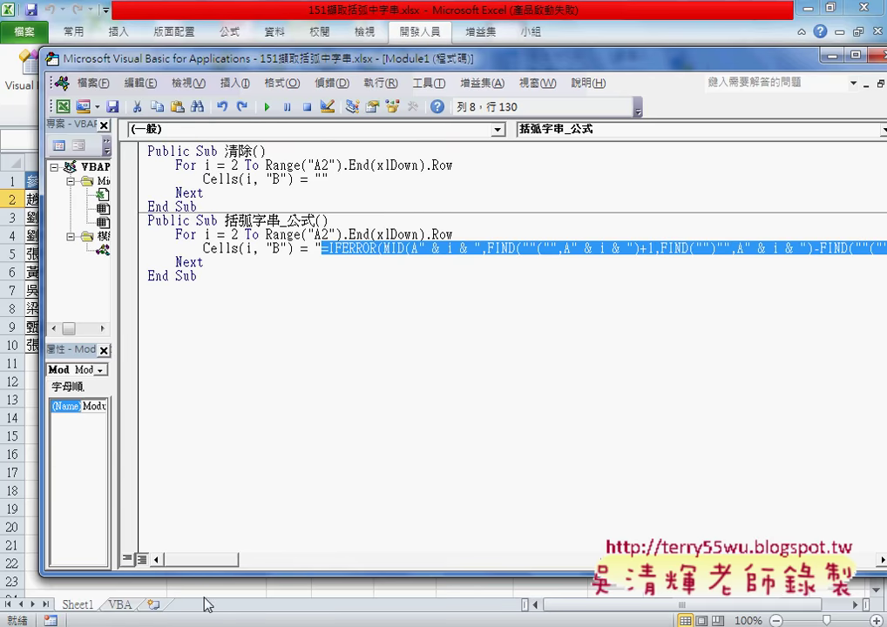
left_click(224, 579)
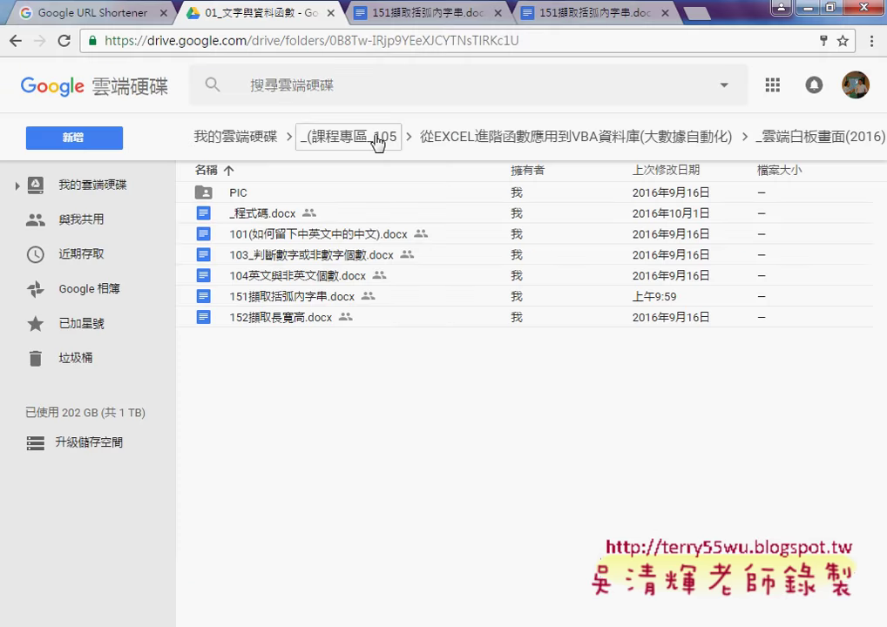
In the 151擷取括弧內字串.docx tab, scroll up and highlight the 清除 and 括弧字串_公式 code
left_click(422, 13)
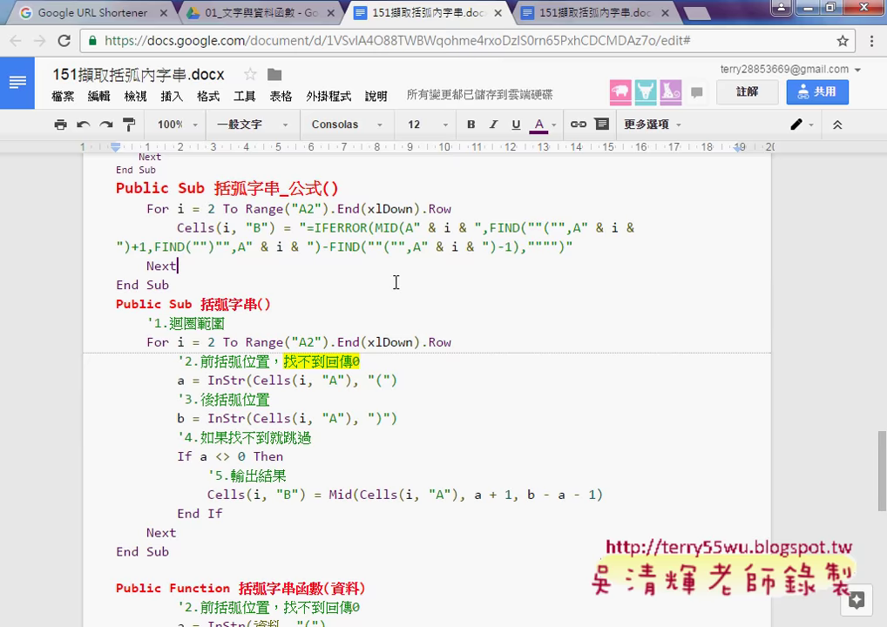
scroll(395, 281, "up", 2)
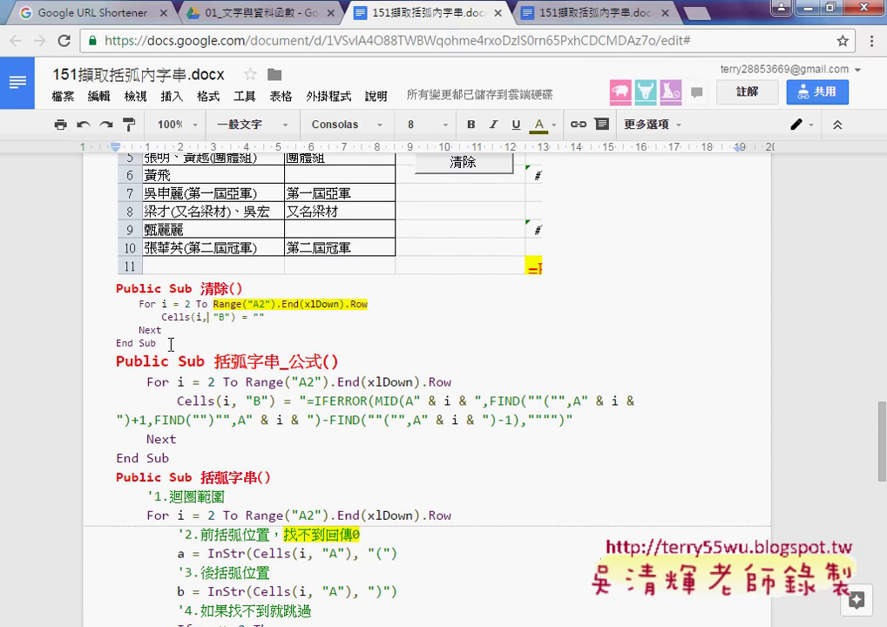
left_click_drag(157, 343, 99, 287)
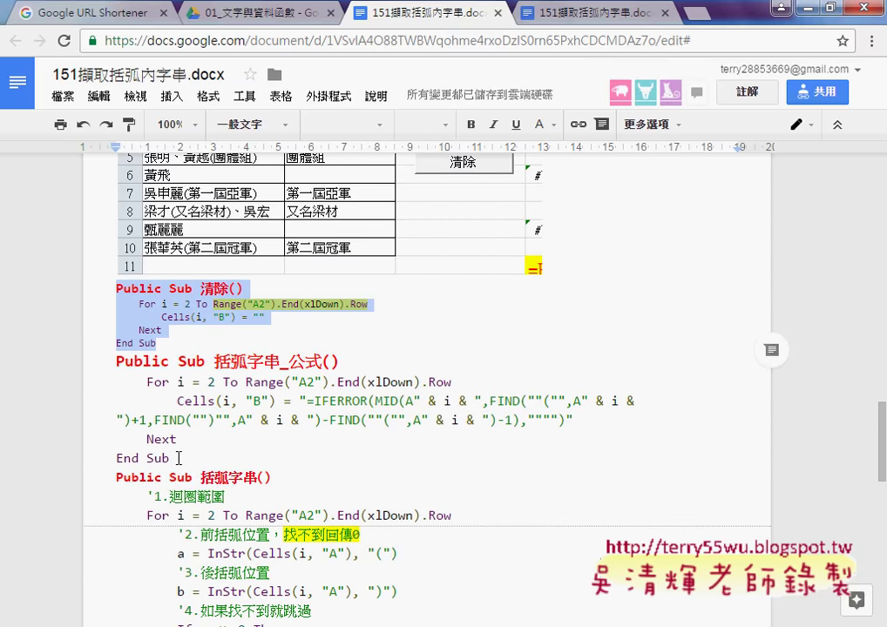
mouse_move(175, 458)
left_mouse_down()
mouse_move(113, 399)
mouse_move(106, 363)
left_mouse_up()
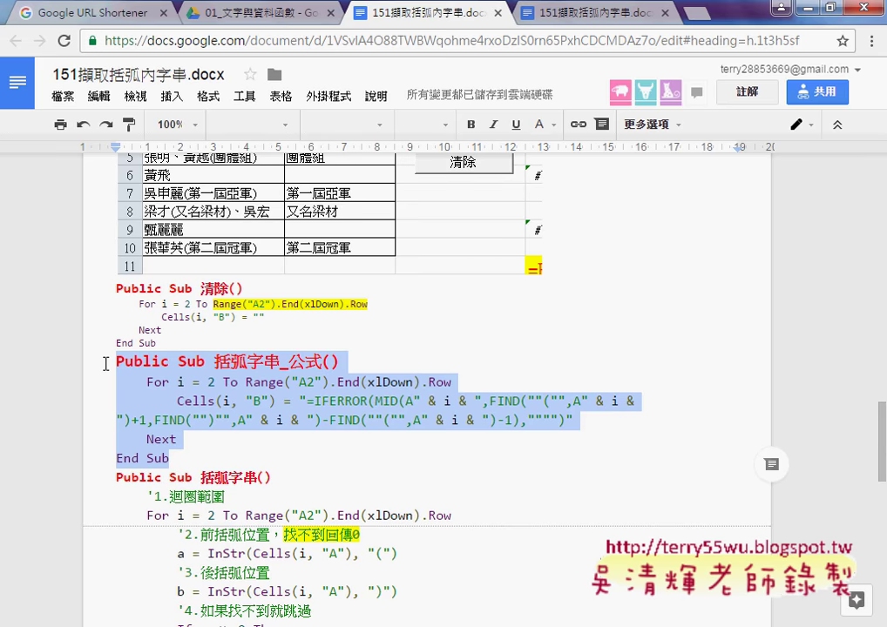